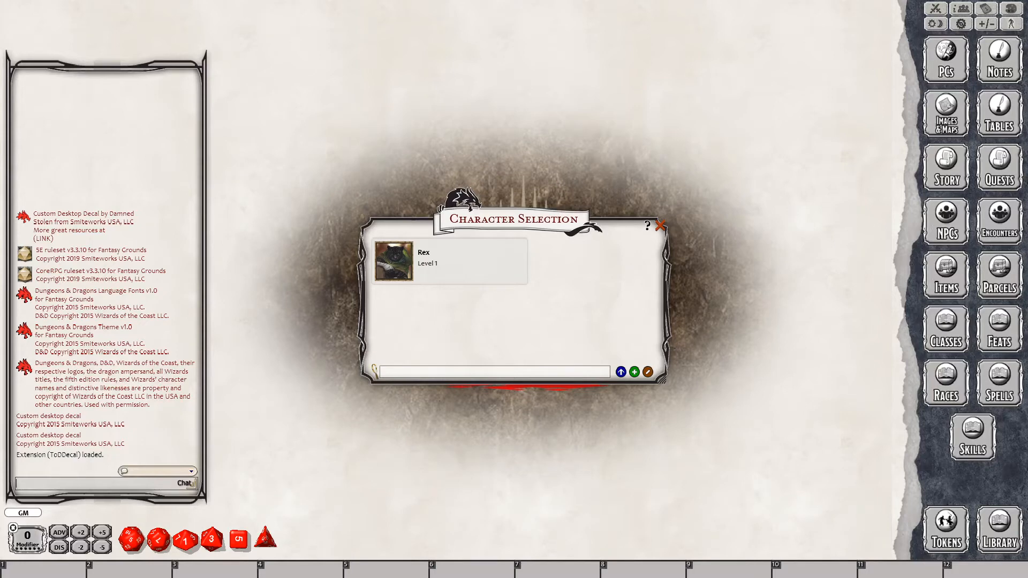
Move the Character Selection window up beside the chat so the desktop decal is uncovered
{"action": "left_click_drag", "start_coordinate": [506, 225], "coordinate": [517, 209]}
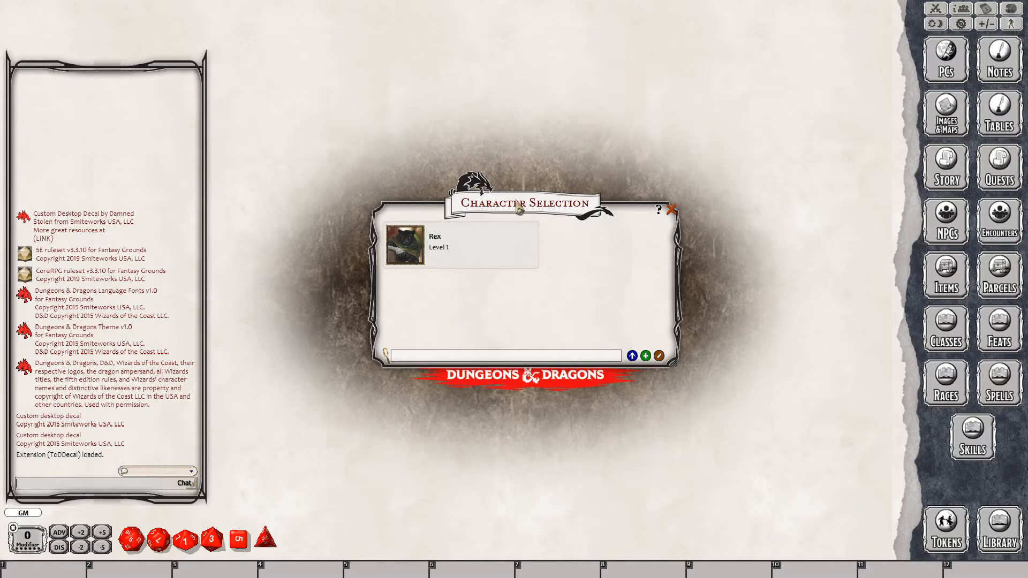
{"action": "left_click_drag", "start_coordinate": [562, 216], "coordinate": [412, 65]}
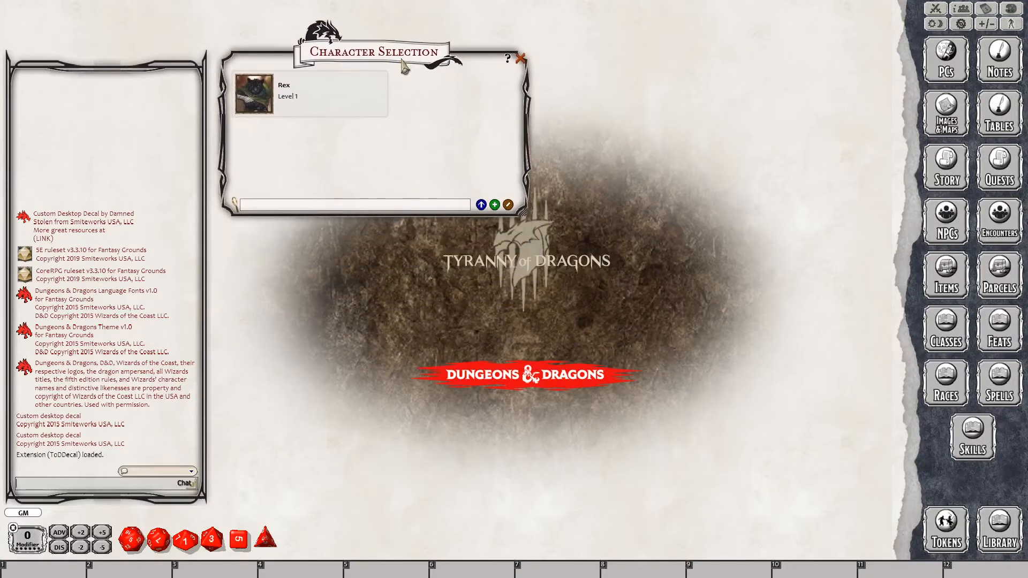
View the campaign's Story list and close it
{"action": "left_click", "coordinate": [945, 166]}
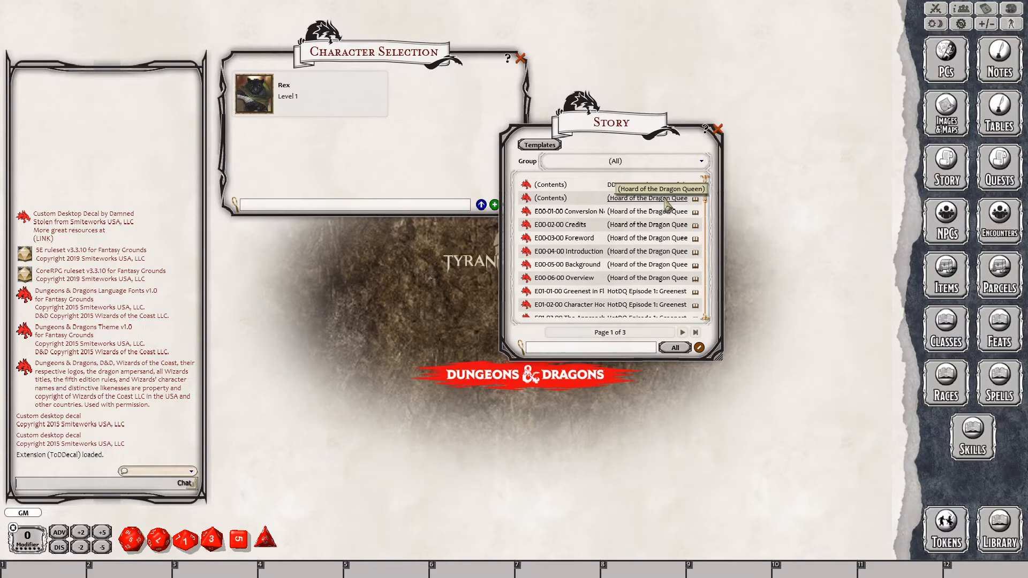
{"action": "left_click_drag", "start_coordinate": [710, 136], "coordinate": [748, 158]}
{"action": "left_click", "coordinate": [755, 152]}
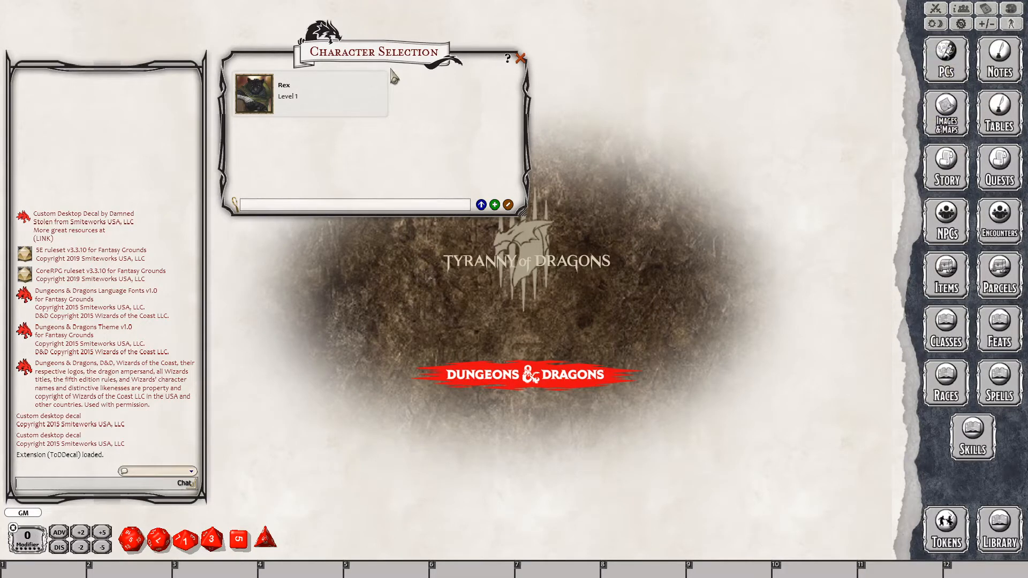
Reposition and enlarge the Character Selection window, and open the character sheet for Rex
{"action": "left_click_drag", "start_coordinate": [387, 61], "coordinate": [436, 139]}
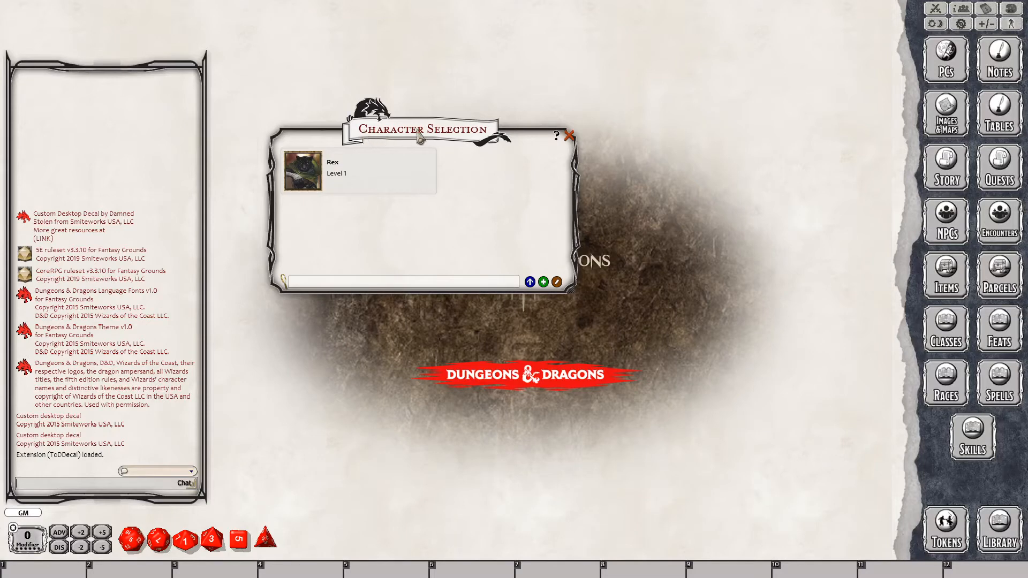
{"action": "left_click_drag", "start_coordinate": [419, 136], "coordinate": [368, 50]}
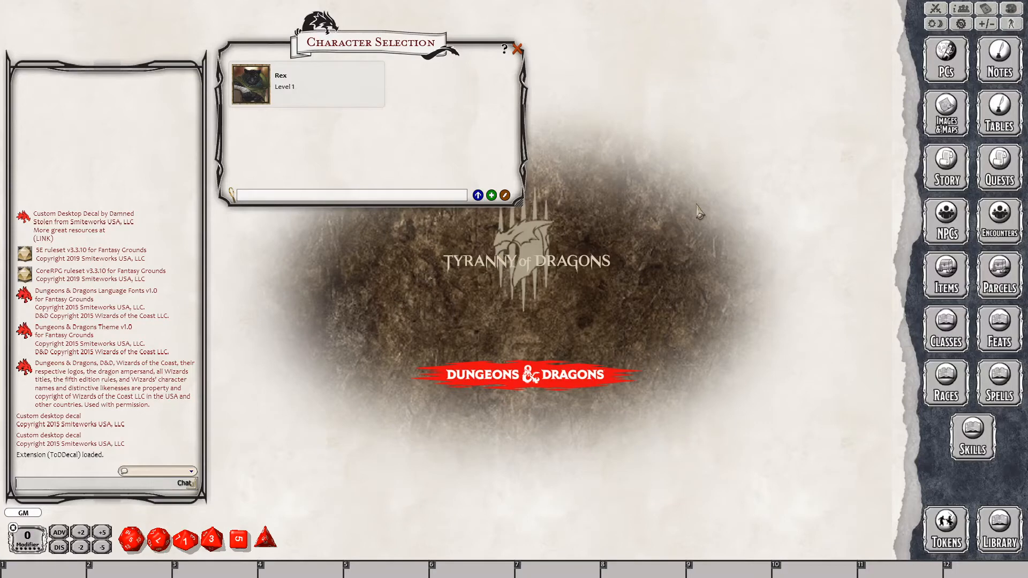
{"action": "left_click_drag", "start_coordinate": [520, 202], "coordinate": [694, 365]}
{"action": "left_click", "coordinate": [304, 97]}
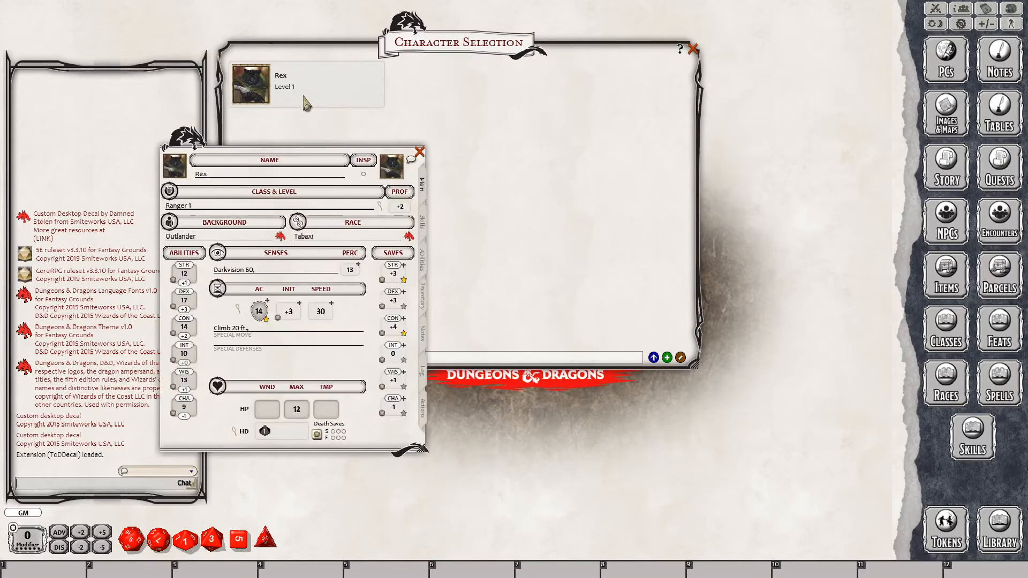
Move Rex's character sheet away from the chat and enlarge it
{"action": "left_click_drag", "start_coordinate": [311, 150], "coordinate": [623, 146]}
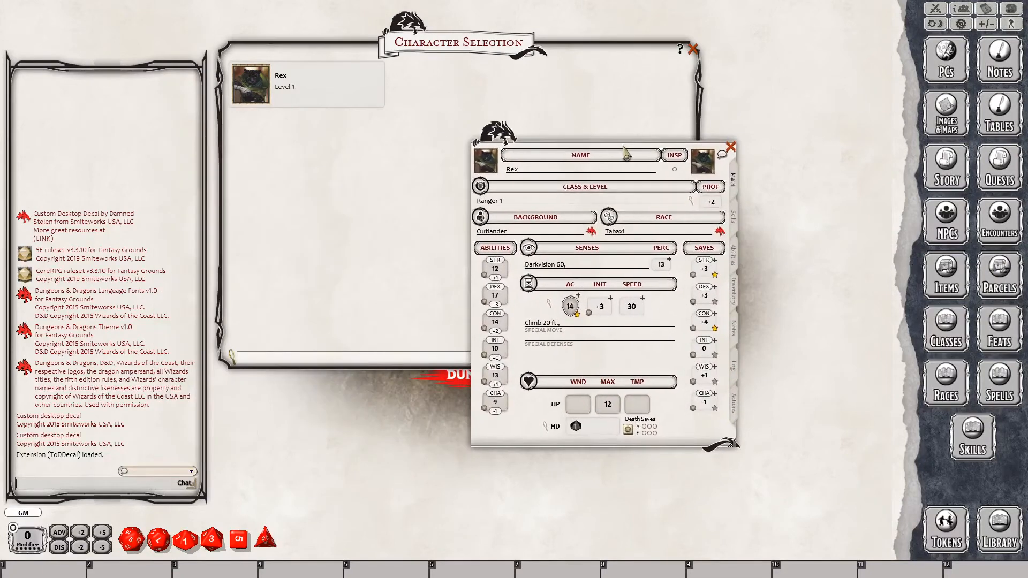
{"action": "left_click_drag", "start_coordinate": [734, 441], "coordinate": [855, 550]}
{"action": "left_click_drag", "start_coordinate": [622, 152], "coordinate": [603, 127]}
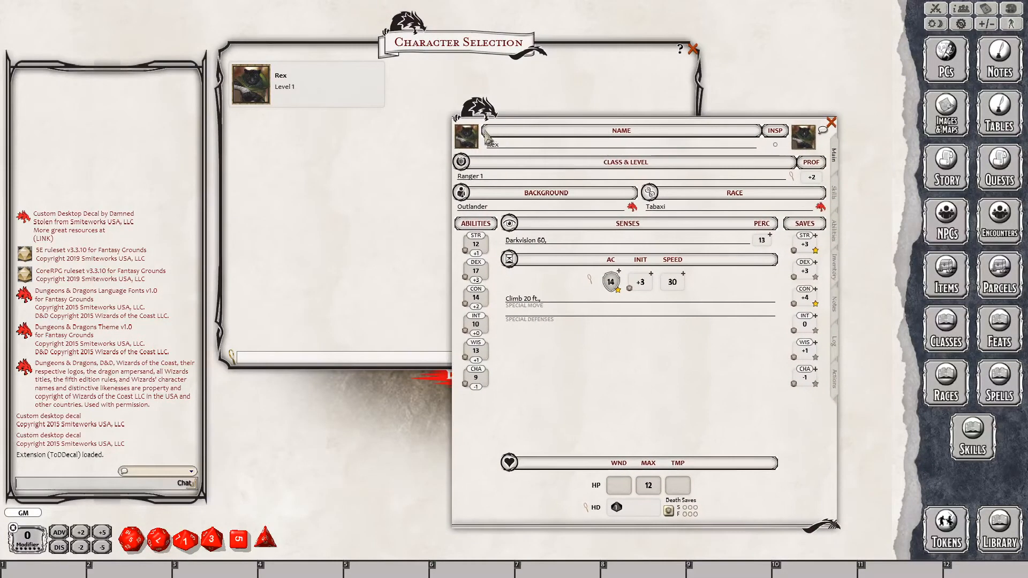
Roll a Constitution check from Rex's ability scores
{"action": "left_click", "coordinate": [470, 138]}
{"action": "left_click", "coordinate": [623, 214]}
{"action": "double_click", "coordinate": [478, 298]}
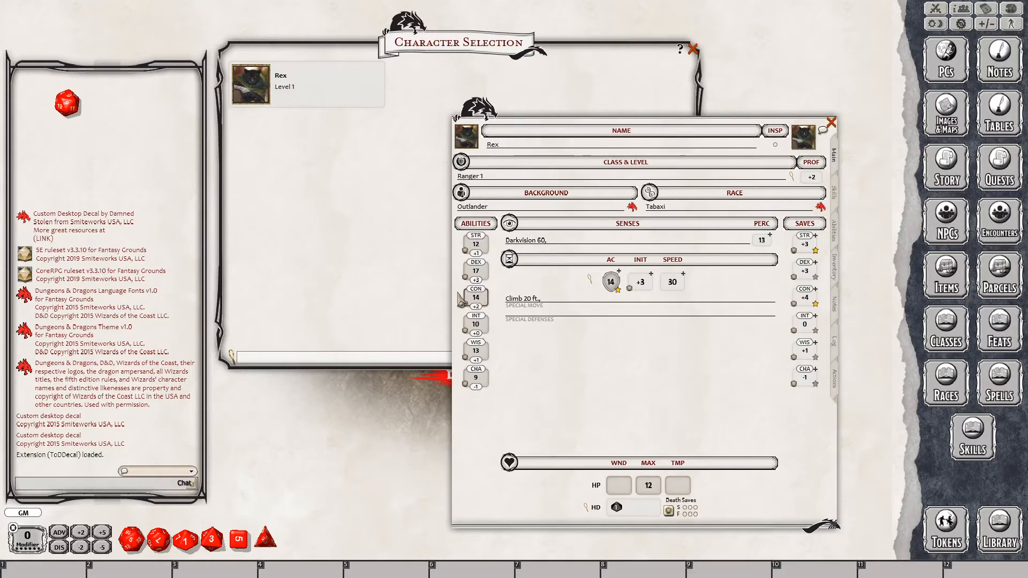
Set Rex's Constitution score to 15 and Strength score to 10
{"action": "right_click", "coordinate": [478, 299]}
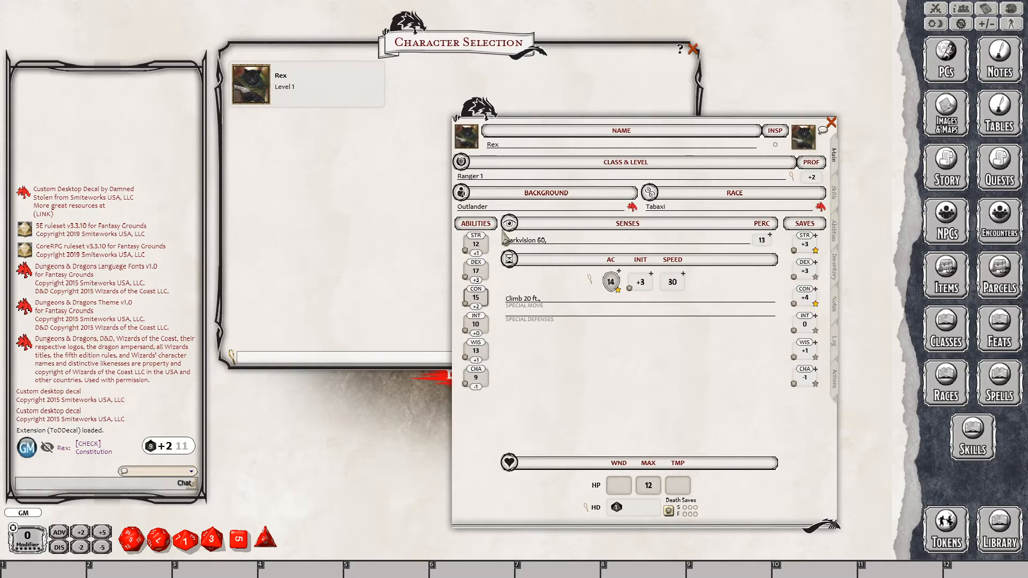
{"action": "scroll", "coordinate": [475, 244], "scroll_direction": "down", "scroll_amount": 2}
Move the character sheet toward the centre and view Rex's skills, then the features, proficiencies and languages
{"action": "left_click_drag", "start_coordinate": [744, 130], "coordinate": [649, 90]}
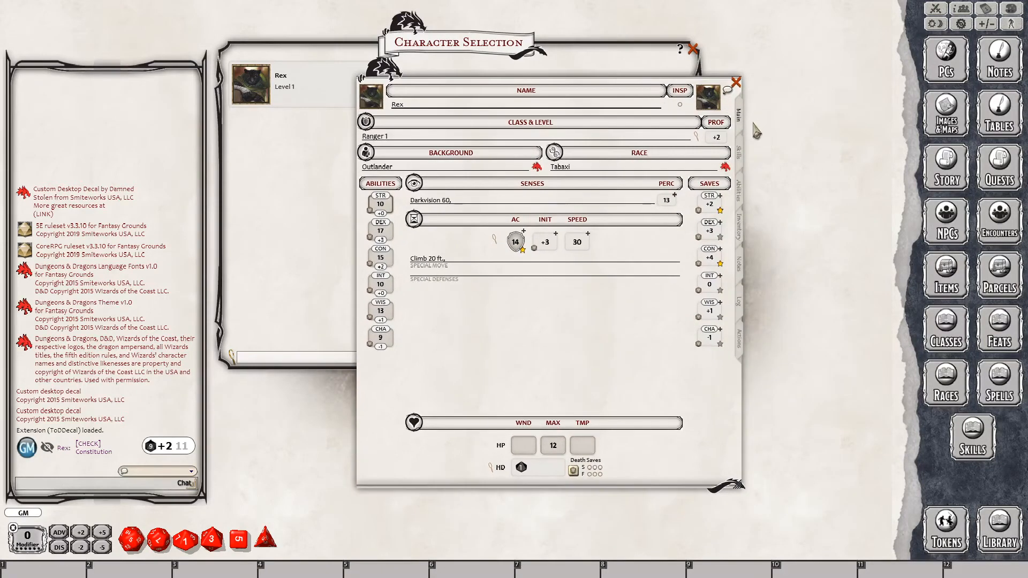
{"action": "left_click", "coordinate": [740, 154]}
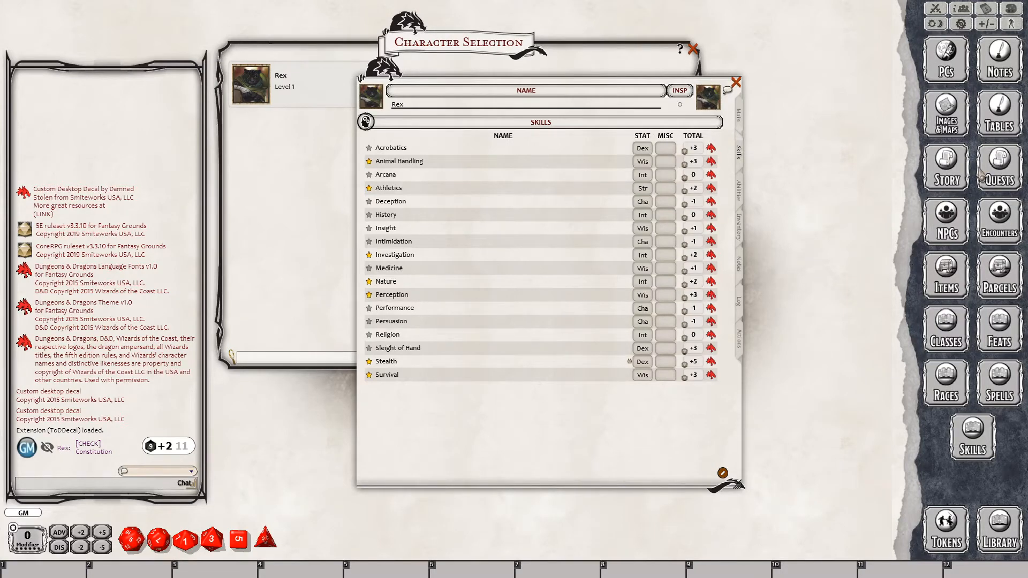
{"action": "left_click", "coordinate": [739, 177]}
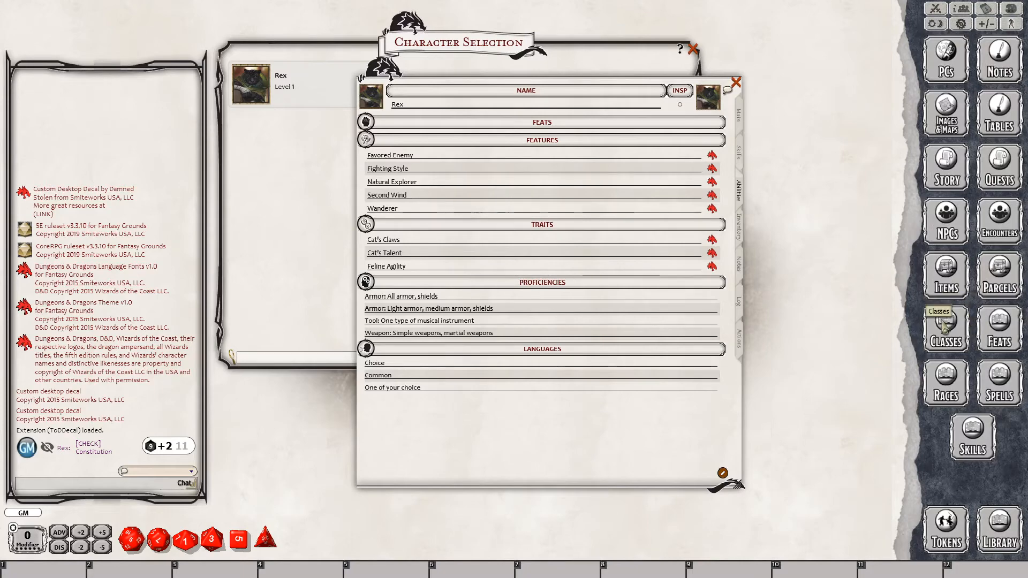
Look through the class list for the Ranger entries from the different source books
{"action": "left_click", "coordinate": [944, 335]}
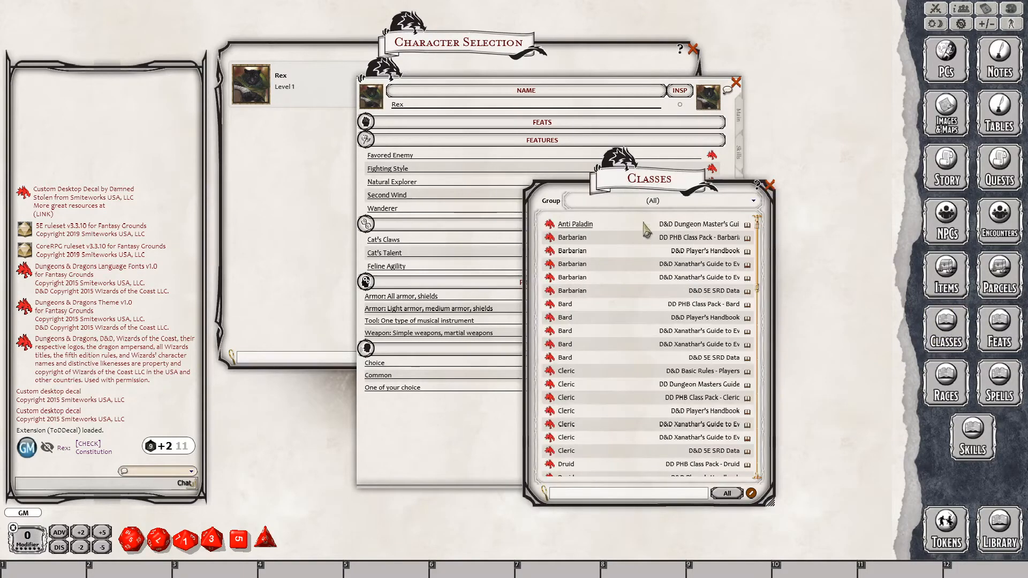
{"action": "left_click_drag", "start_coordinate": [707, 191], "coordinate": [772, 183]}
{"action": "scroll", "coordinate": [685, 361], "scroll_direction": "down", "scroll_amount": 5}
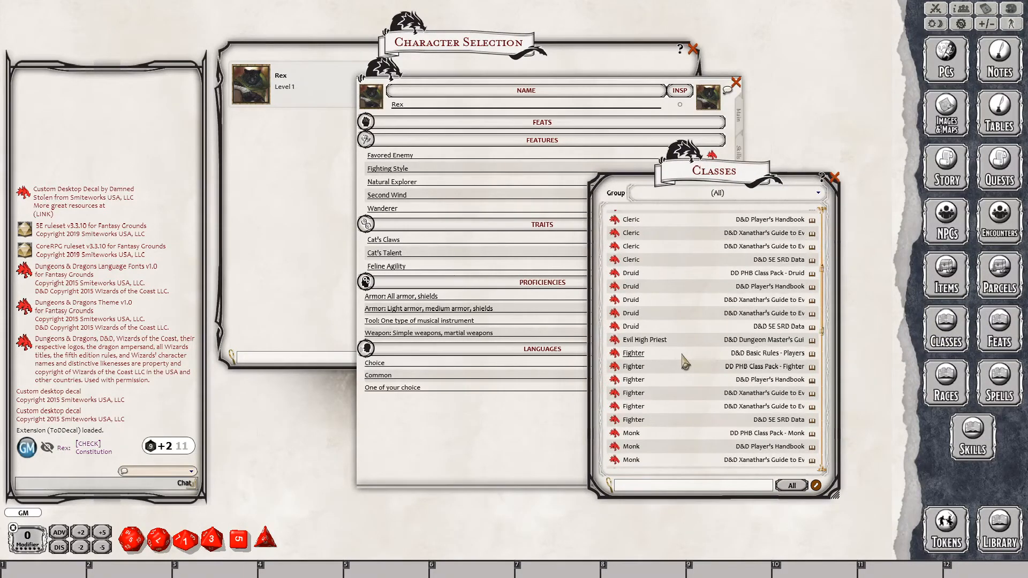
{"action": "scroll", "coordinate": [685, 363], "scroll_direction": "down", "scroll_amount": 2}
{"action": "scroll", "coordinate": [669, 368], "scroll_direction": "down", "scroll_amount": 2}
{"action": "scroll", "coordinate": [657, 393], "scroll_direction": "down", "scroll_amount": 2}
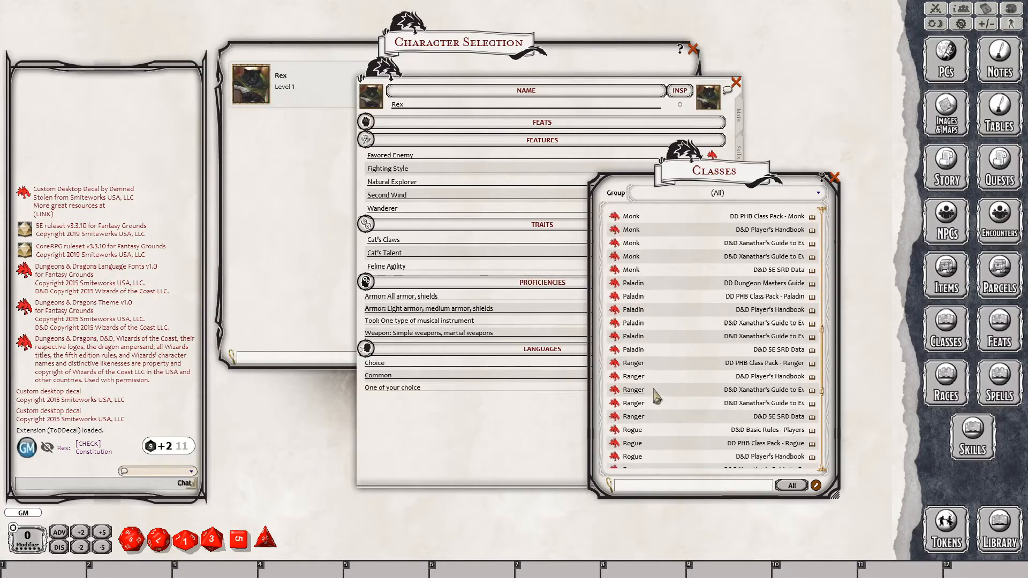
{"action": "scroll", "coordinate": [657, 396], "scroll_direction": "down", "scroll_amount": 2}
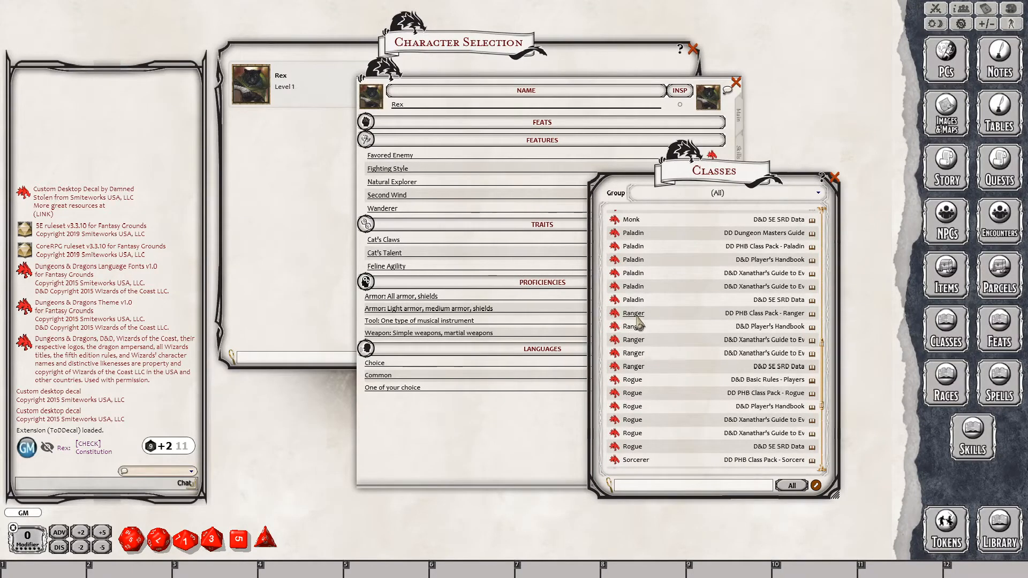
{"action": "scroll", "coordinate": [645, 329], "scroll_direction": "down", "scroll_amount": 4}
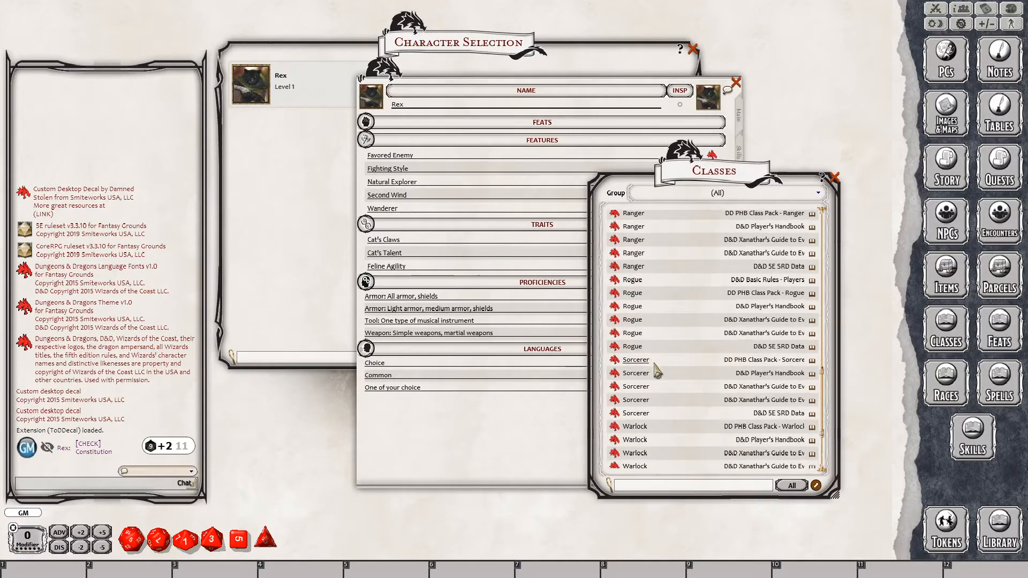
{"action": "scroll", "coordinate": [658, 369], "scroll_direction": "up", "scroll_amount": 4}
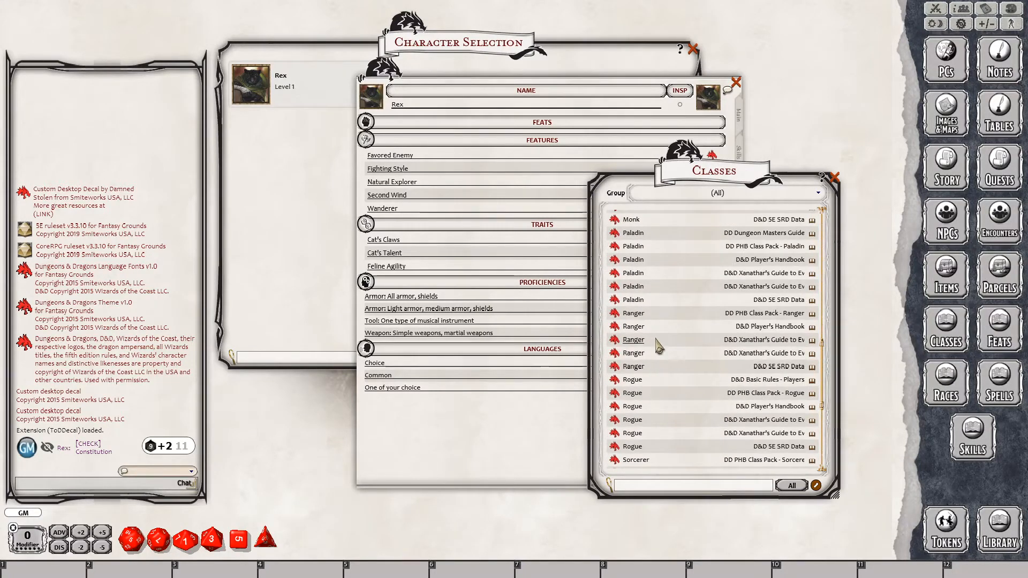
View the Ranger class description, then close it and the class list
{"action": "left_click_drag", "start_coordinate": [659, 347], "coordinate": [476, 203]}
{"action": "left_click", "coordinate": [614, 341]}
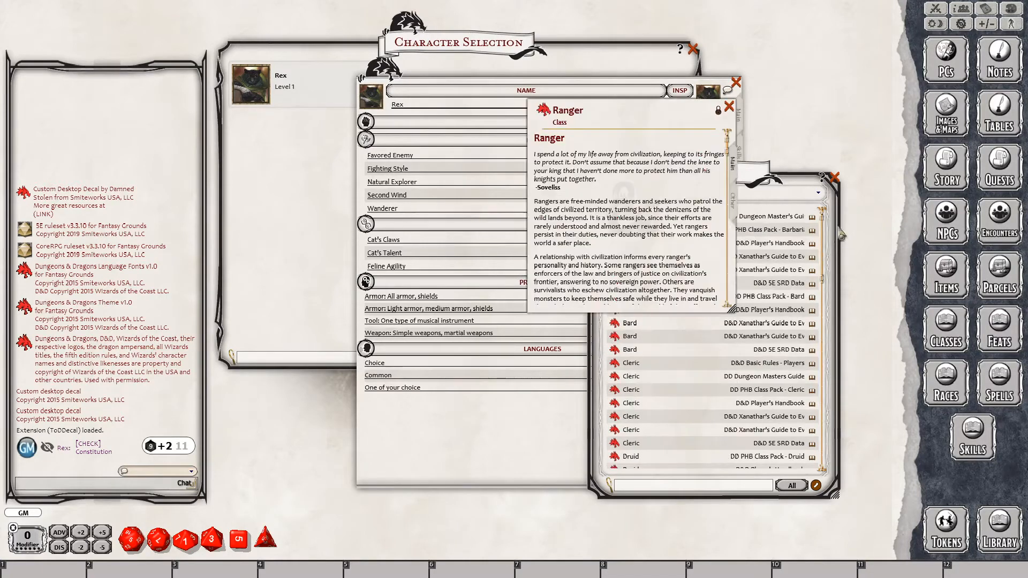
{"action": "left_click", "coordinate": [729, 107]}
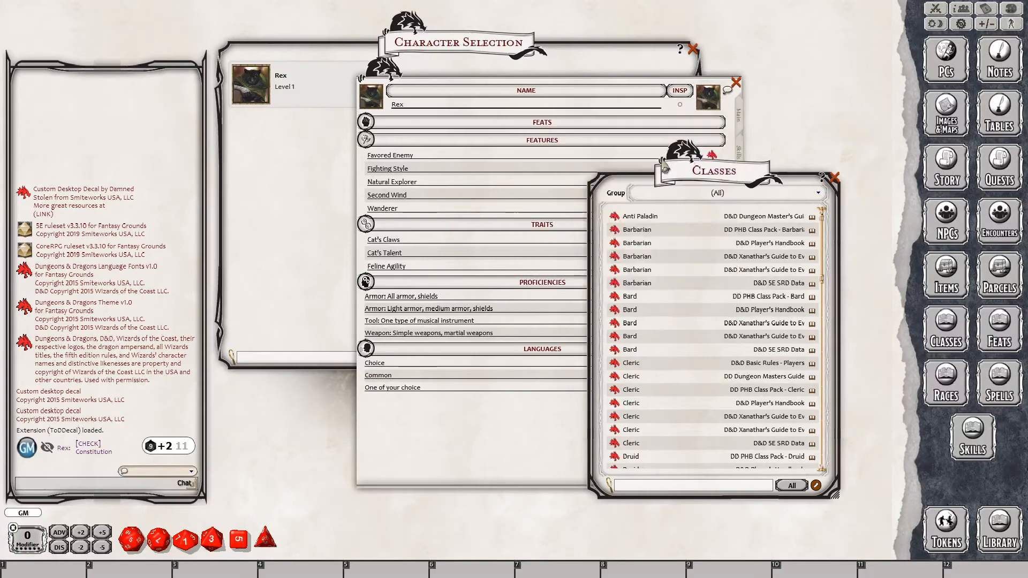
{"action": "left_click_drag", "start_coordinate": [746, 185], "coordinate": [823, 190]}
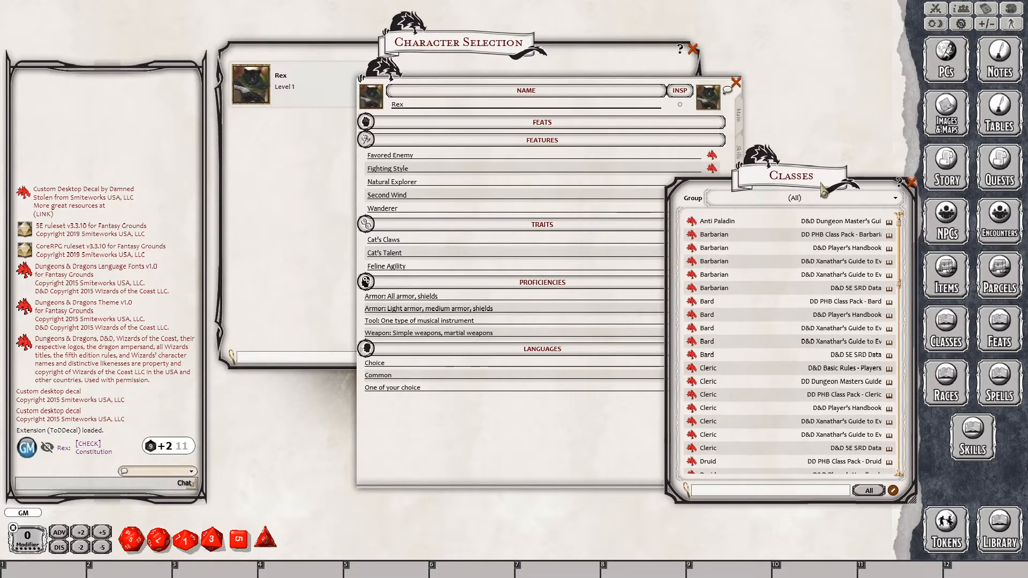
{"action": "left_click", "coordinate": [912, 183]}
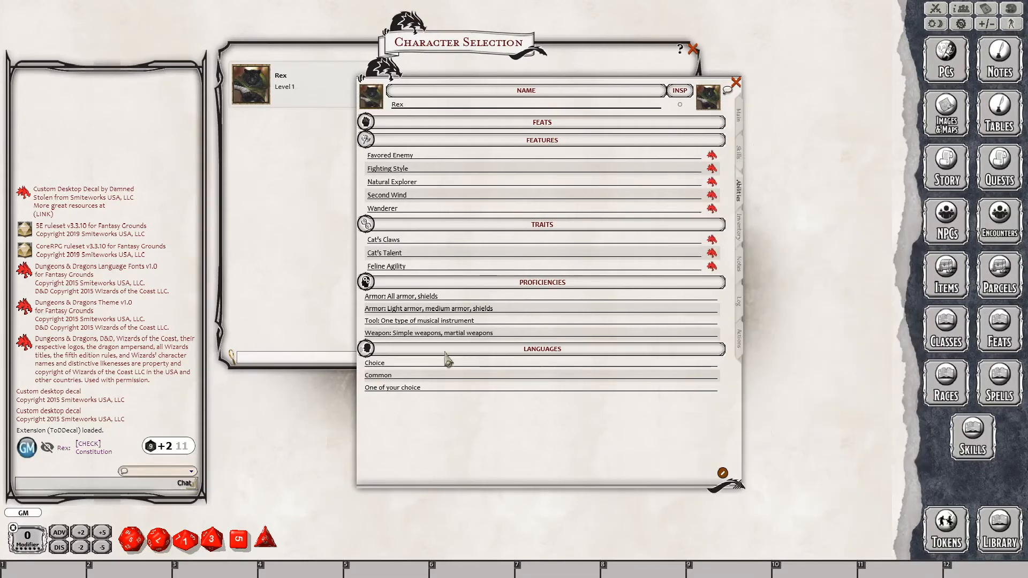
Clear the placeholder language entries "One of your choice" and "Choice" on Rex's sheet
{"action": "left_click", "coordinate": [447, 360]}
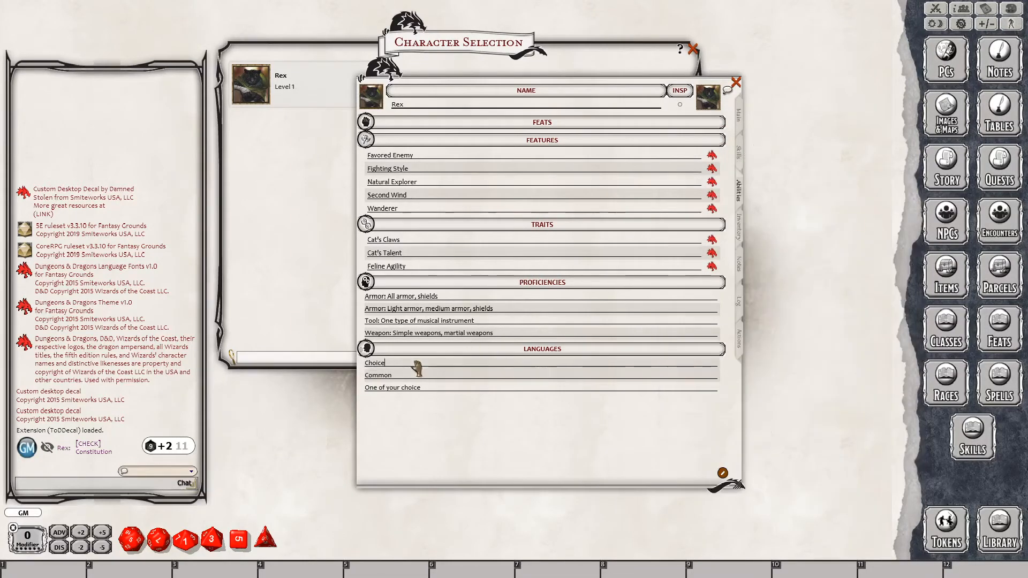
{"action": "left_click", "coordinate": [414, 389]}
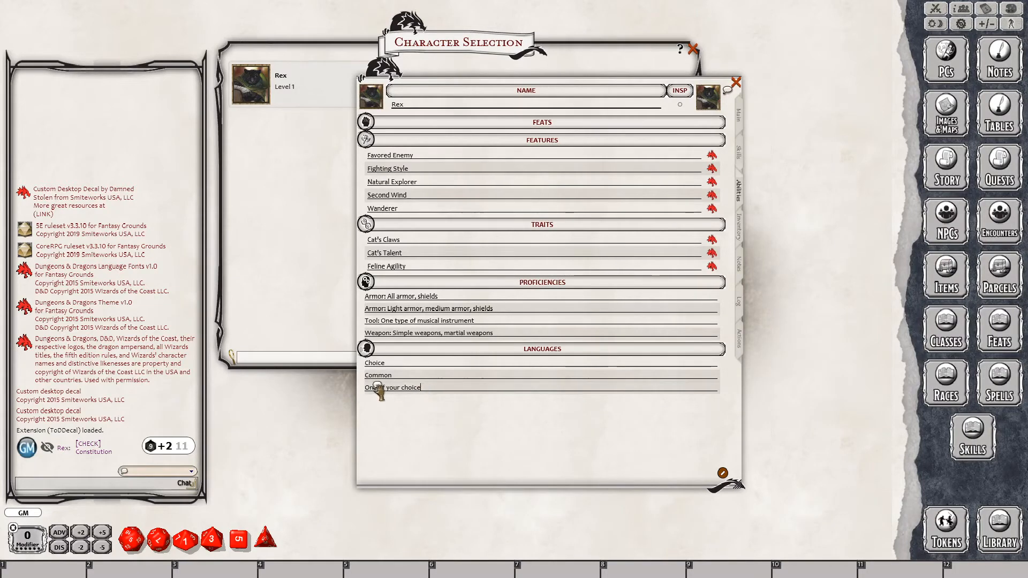
{"action": "key", "text": "BackSpace"}
{"action": "key", "text": "BackSpace"}
{"action": "key", "text": "BackSpace"}
{"action": "key", "text": "BackSpace"}
{"action": "key", "text": "BackSpace"}
{"action": "key", "text": "BackSpace"}
{"action": "key", "text": "BackSpace"}
{"action": "key", "text": "BackSpace"}
{"action": "key", "text": "BackSpace"}
{"action": "key", "text": "BackSpace"}
{"action": "key", "text": "BackSpace"}
{"action": "key", "text": "BackSpace"}
{"action": "key", "text": "BackSpace"}
{"action": "key", "text": "BackSpace"}
{"action": "key", "text": "BackSpace"}
{"action": "key", "text": "BackSpace"}
{"action": "key", "text": "BackSpace"}
{"action": "key", "text": "BackSpace"}
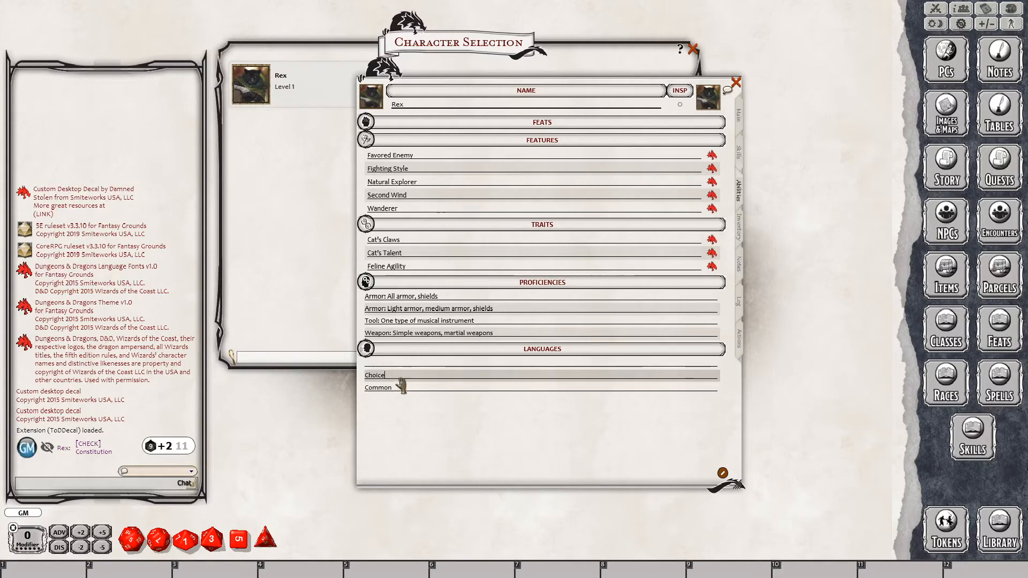
{"action": "key", "text": "BackSpace"}
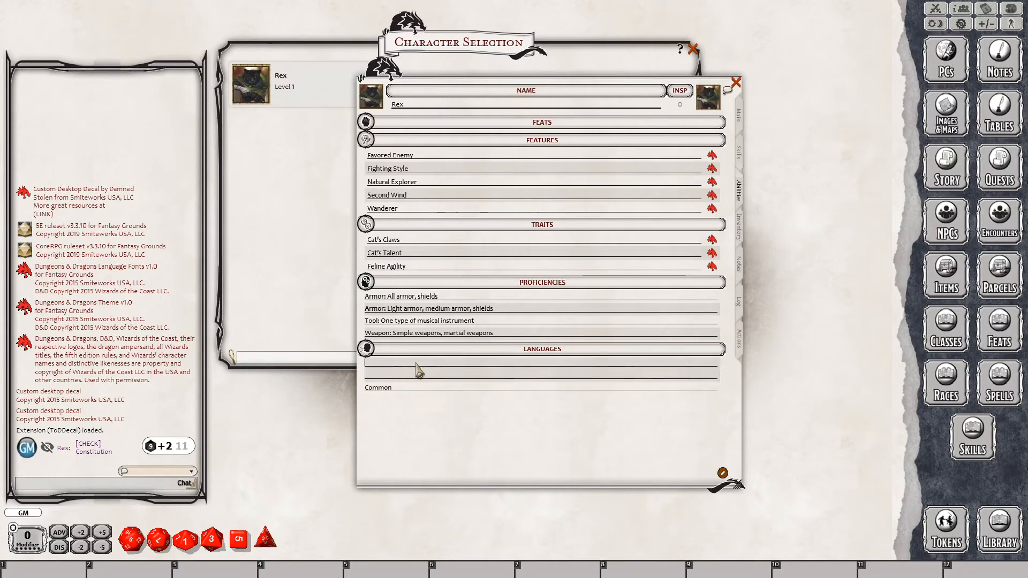
Look through the languages available for speaking in the chat
{"action": "left_click", "coordinate": [190, 471]}
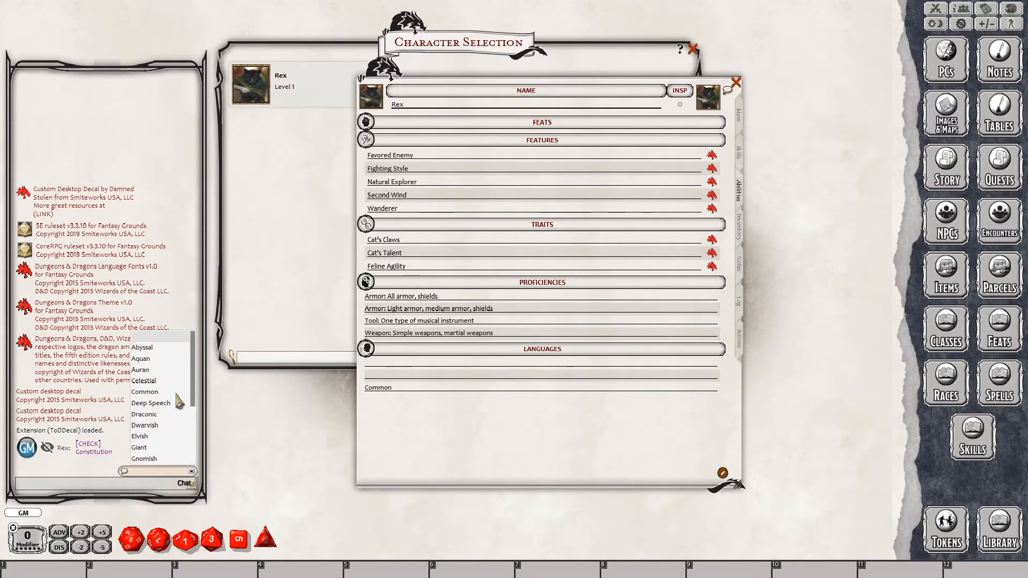
{"action": "scroll", "coordinate": [179, 399], "scroll_direction": "down", "scroll_amount": 1}
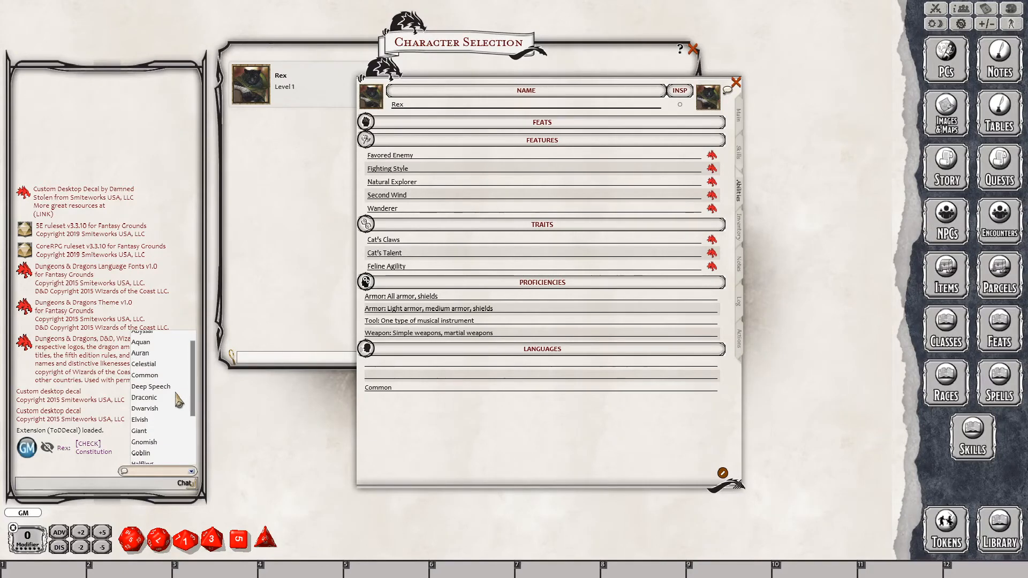
{"action": "scroll", "coordinate": [178, 399], "scroll_direction": "up", "scroll_amount": 1}
{"action": "scroll", "coordinate": [178, 399], "scroll_direction": "down", "scroll_amount": 3}
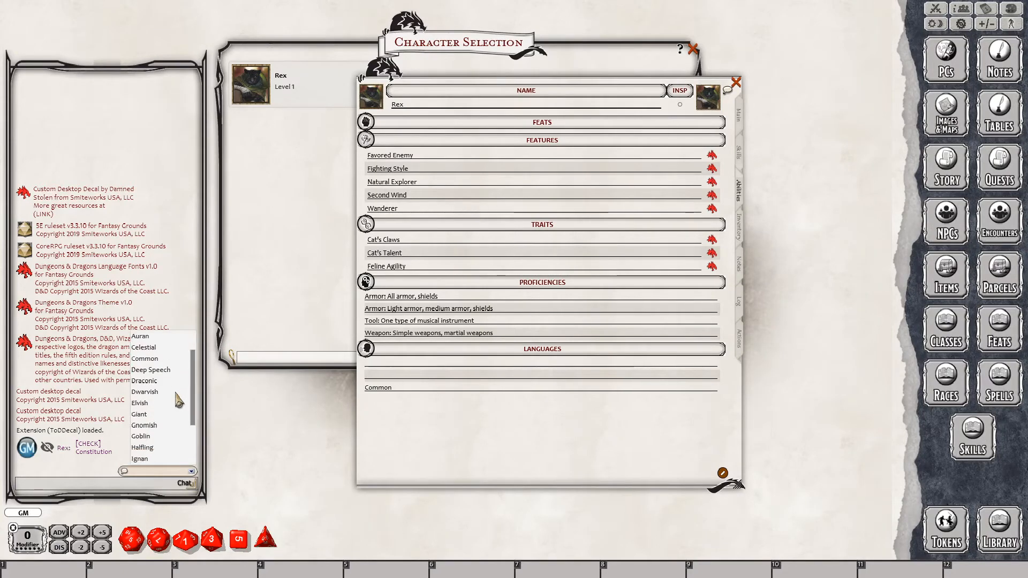
{"action": "scroll", "coordinate": [178, 400], "scroll_direction": "down", "scroll_amount": 3}
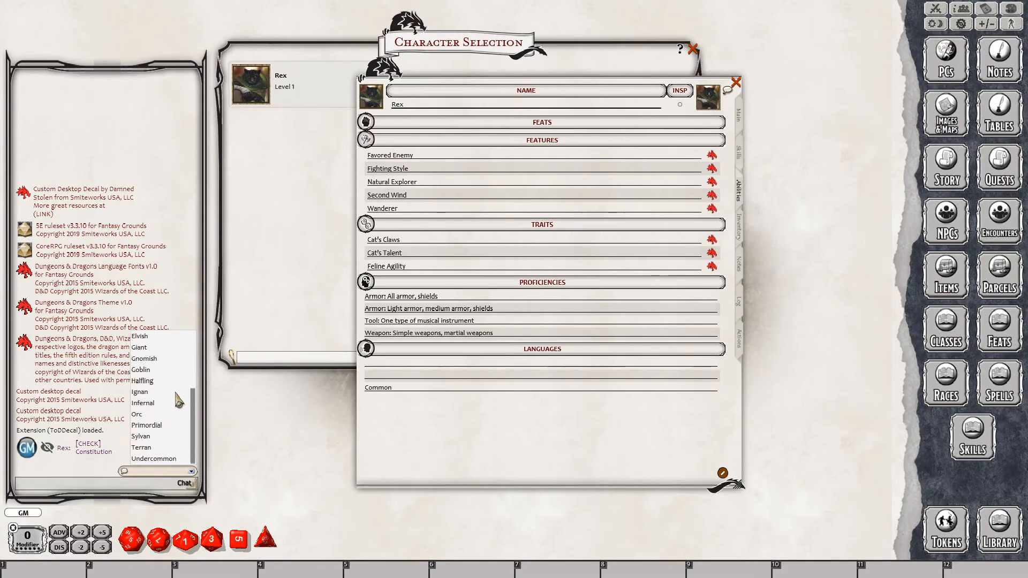
{"action": "scroll", "coordinate": [178, 399], "scroll_direction": "down", "scroll_amount": 1}
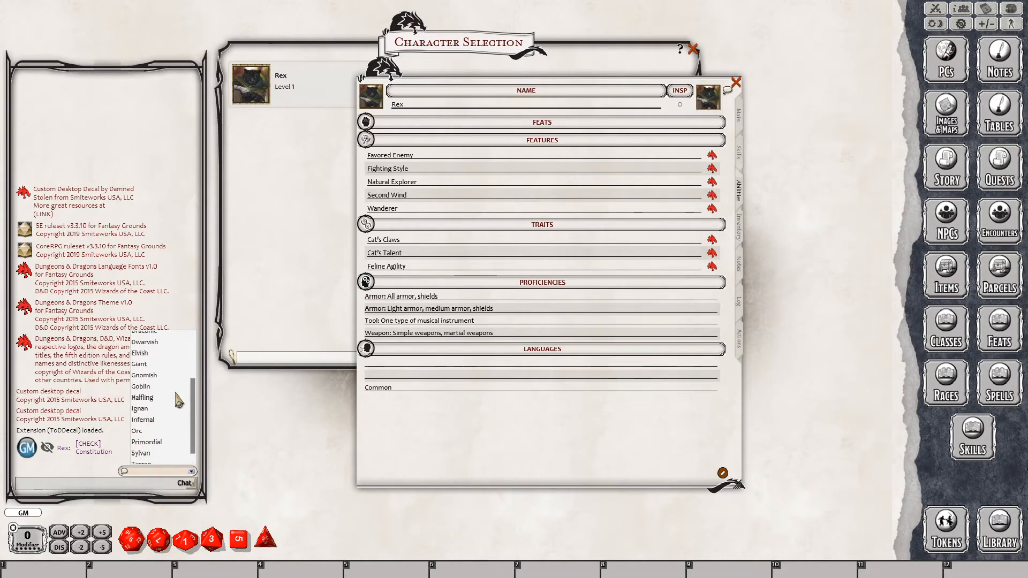
Enter Elvish in the blank language entry directly above Common
{"action": "left_click", "coordinate": [381, 375]}
{"action": "type", "text": "E"}
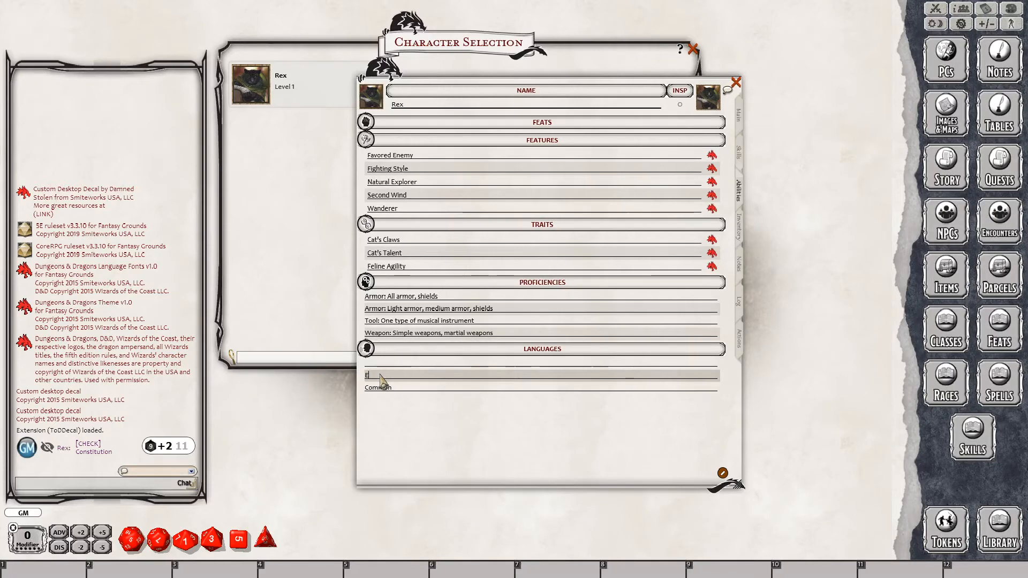
{"action": "type", "text": "lvish"}
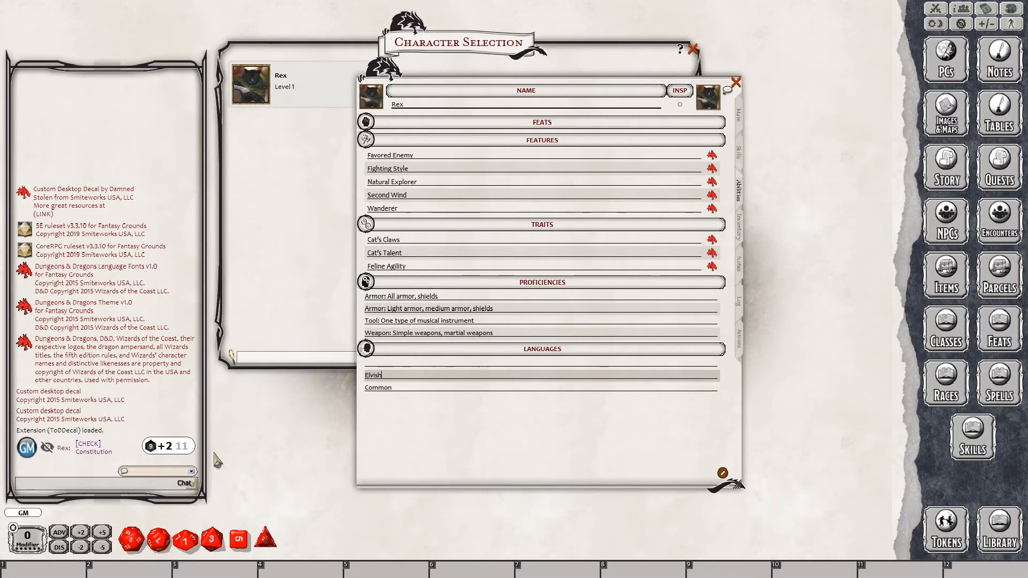
Examine the full chat language list for another language that suits Rex
{"action": "left_click", "coordinate": [171, 471]}
{"action": "scroll", "coordinate": [168, 426], "scroll_direction": "down", "scroll_amount": 1}
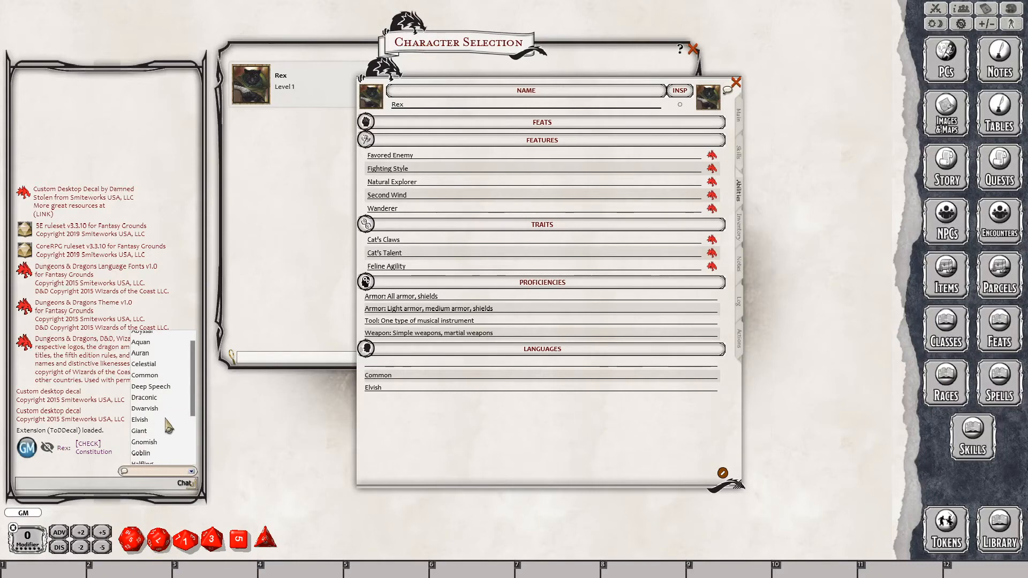
{"action": "scroll", "coordinate": [167, 426], "scroll_direction": "down", "scroll_amount": 3}
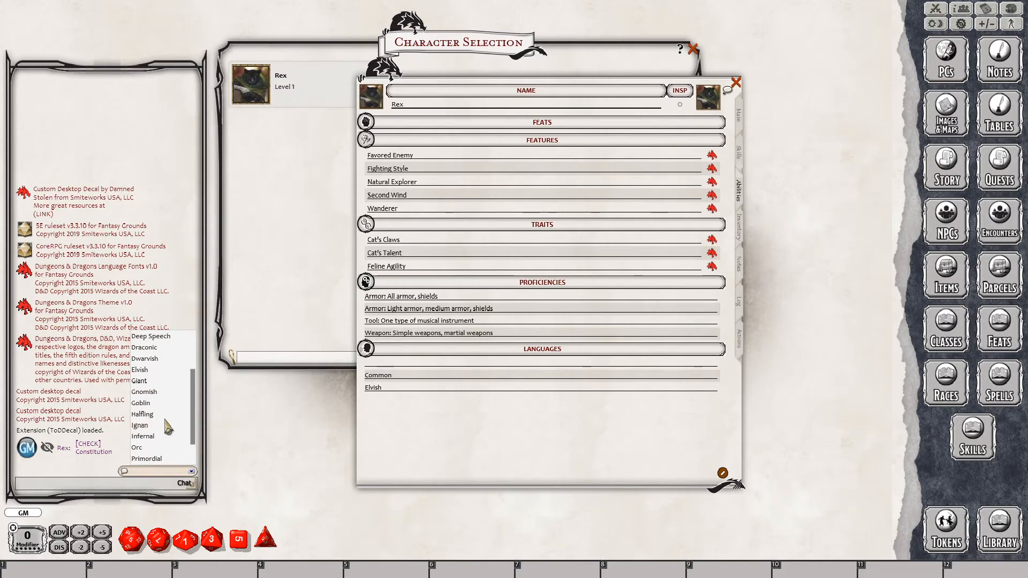
{"action": "scroll", "coordinate": [167, 425], "scroll_direction": "up", "scroll_amount": 2}
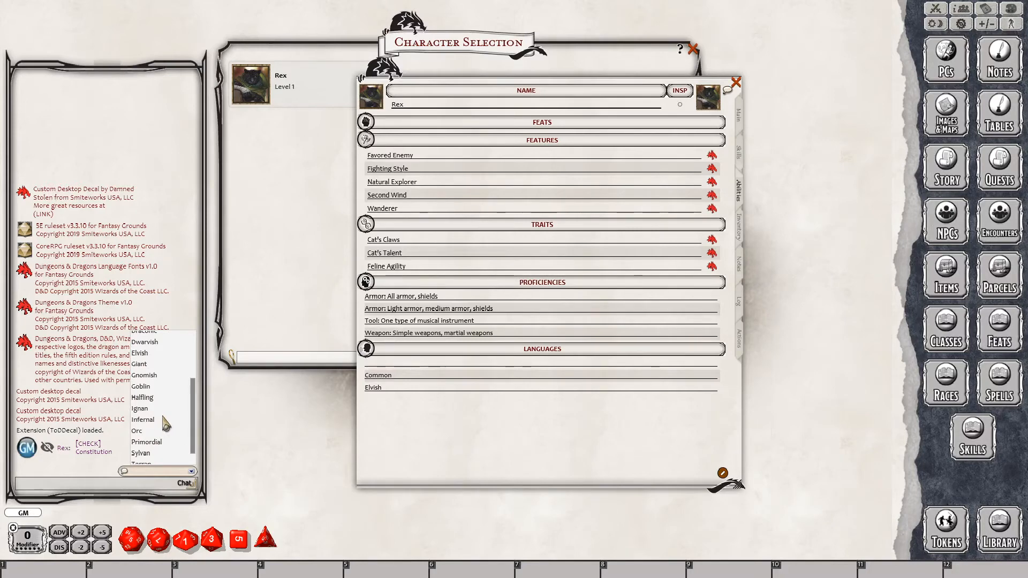
{"action": "scroll", "coordinate": [165, 423], "scroll_direction": "down", "scroll_amount": 2}
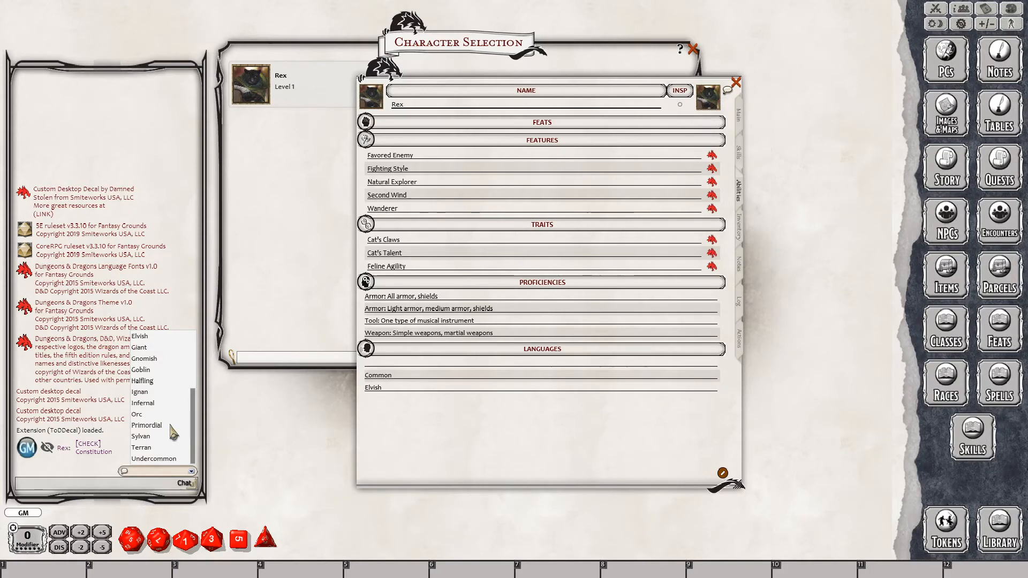
{"action": "scroll", "coordinate": [165, 411], "scroll_direction": "up", "scroll_amount": 3}
{"action": "scroll", "coordinate": [164, 412], "scroll_direction": "up", "scroll_amount": 2}
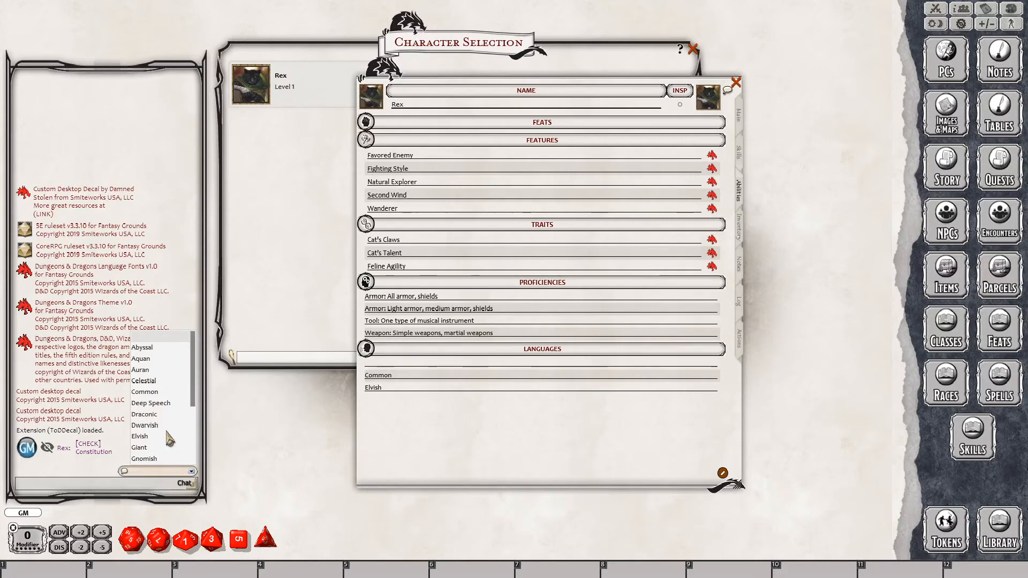
{"action": "scroll", "coordinate": [165, 428], "scroll_direction": "down", "scroll_amount": 1}
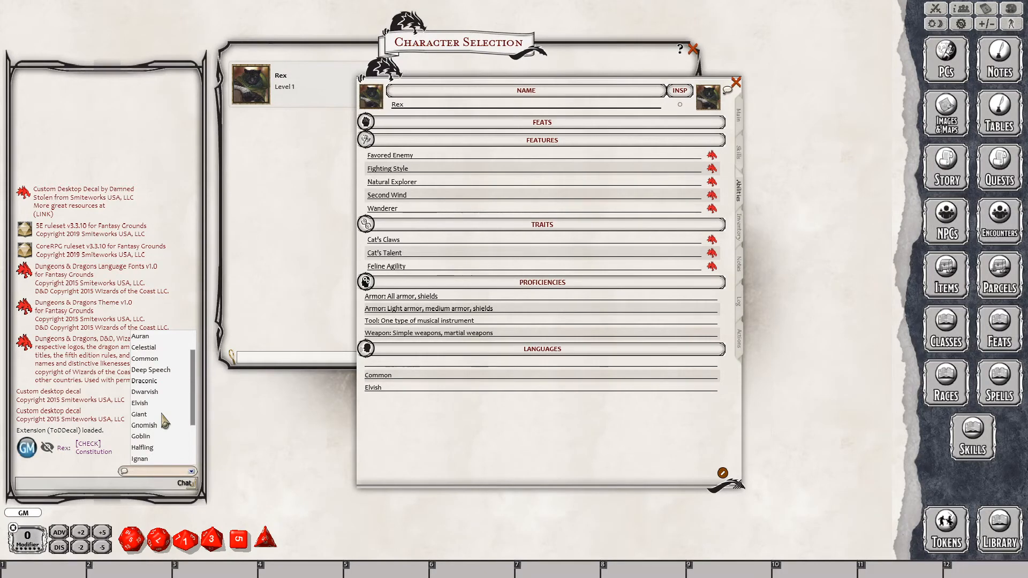
{"action": "left_click", "coordinate": [394, 365]}
{"action": "left_click", "coordinate": [191, 470]}
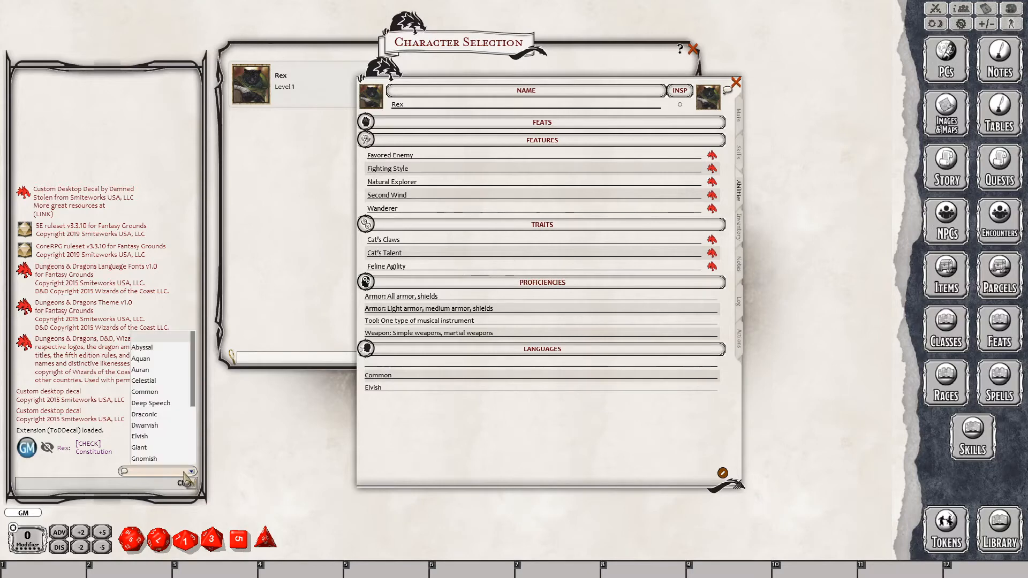
{"action": "scroll", "coordinate": [180, 426], "scroll_direction": "down", "scroll_amount": 3}
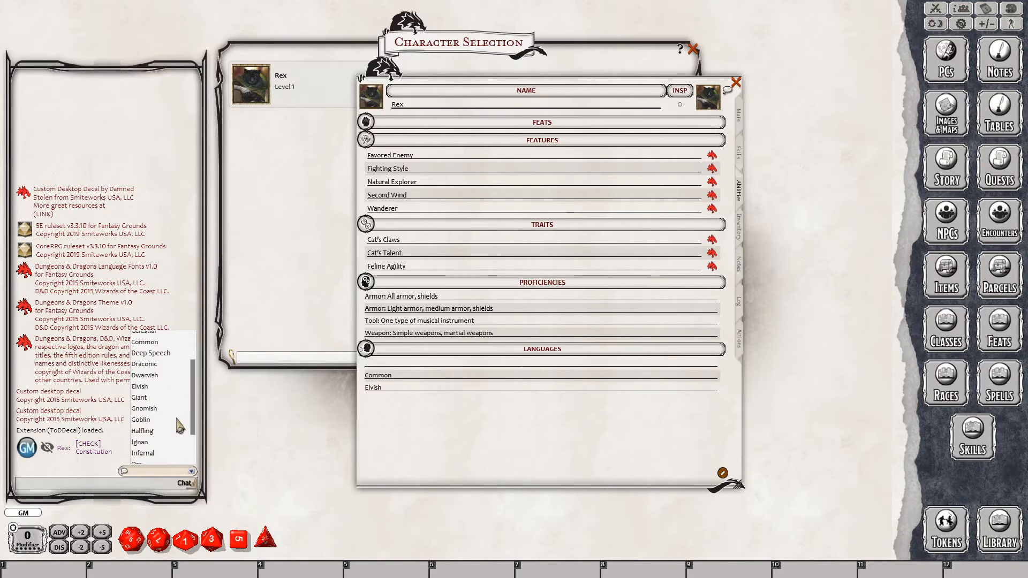
{"action": "scroll", "coordinate": [179, 427], "scroll_direction": "down", "scroll_amount": 1}
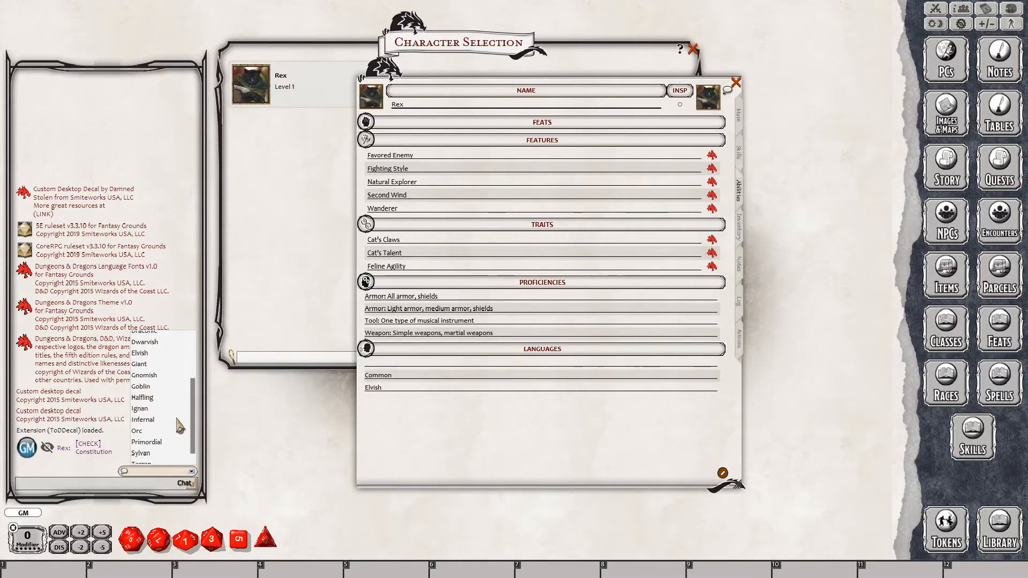
{"action": "scroll", "coordinate": [180, 427], "scroll_direction": "up", "scroll_amount": 2}
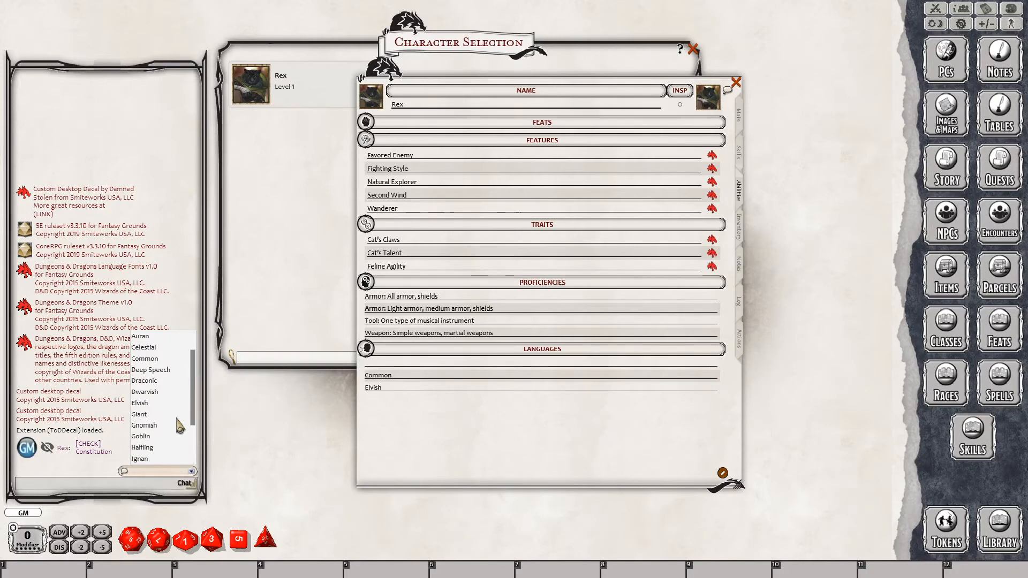
{"action": "scroll", "coordinate": [180, 426], "scroll_direction": "up", "scroll_amount": 2}
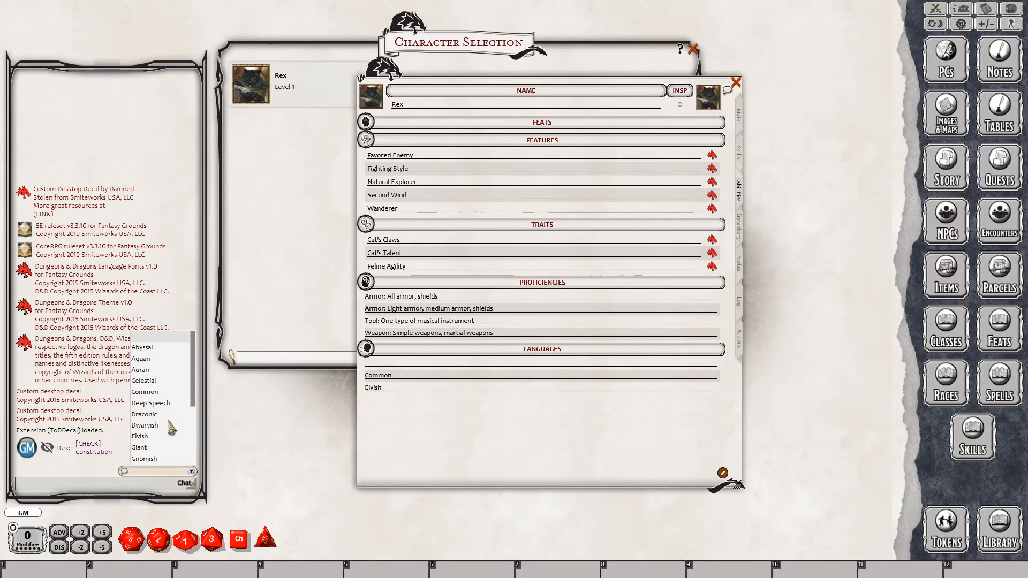
{"action": "scroll", "coordinate": [171, 427], "scroll_direction": "down", "scroll_amount": 2}
{"action": "scroll", "coordinate": [170, 426], "scroll_direction": "down", "scroll_amount": 3}
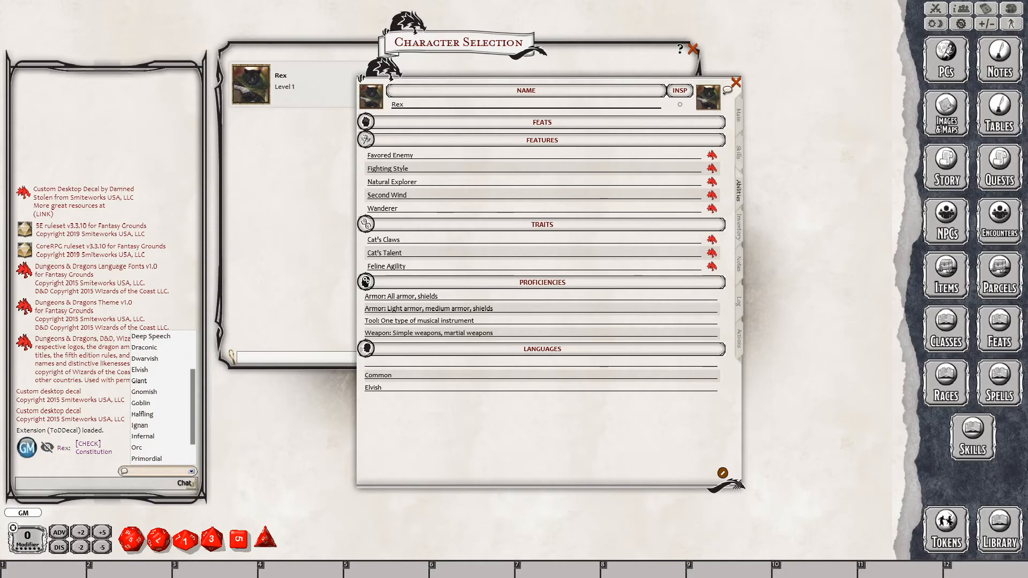
View the Favored Enemy feature description, enlarge its window to fit the text and place it beside Rex's language list
{"action": "left_click", "coordinate": [712, 155]}
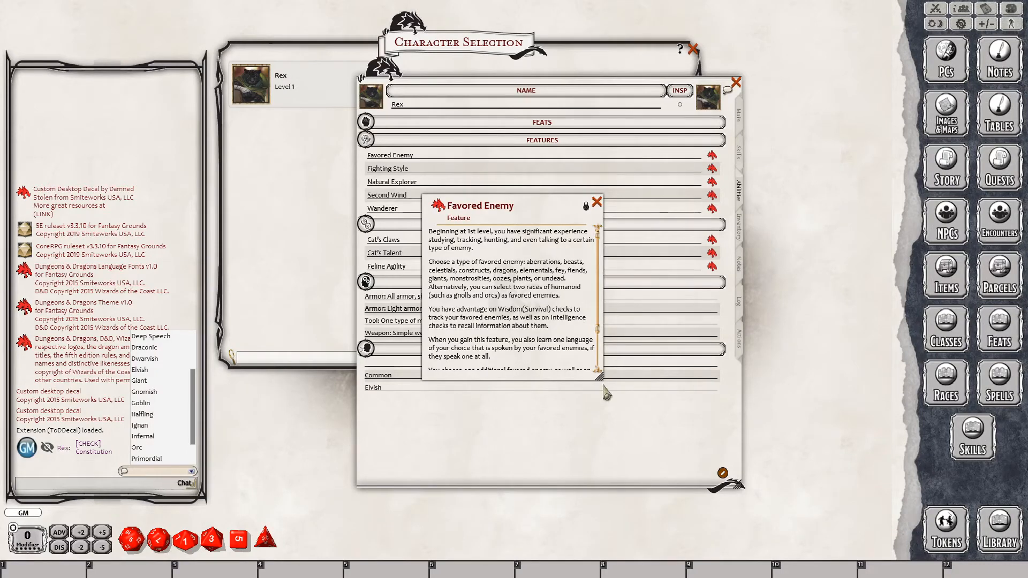
{"action": "left_click_drag", "start_coordinate": [600, 378], "coordinate": [648, 464]}
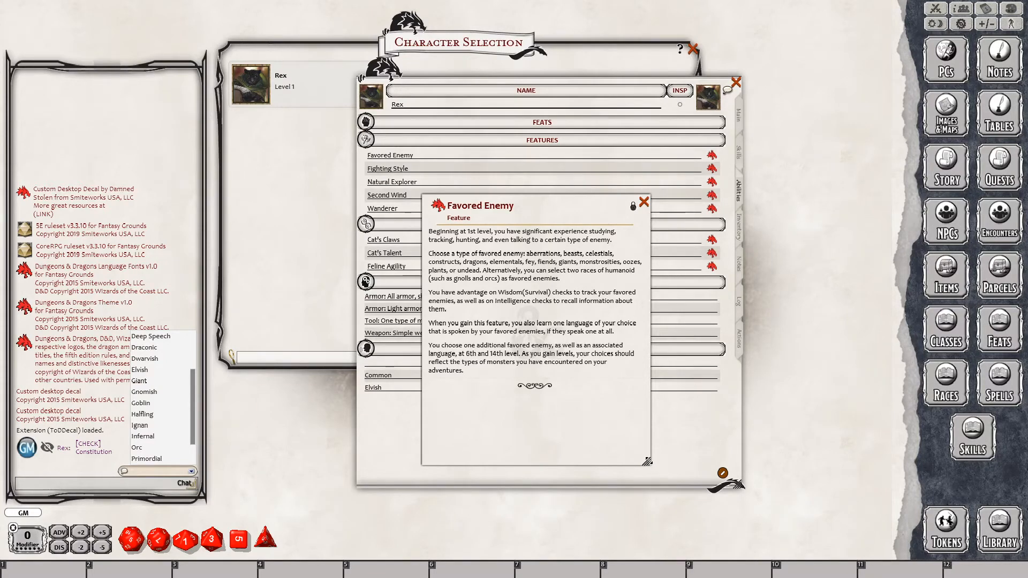
{"action": "left_click_drag", "start_coordinate": [527, 208], "coordinate": [757, 248]}
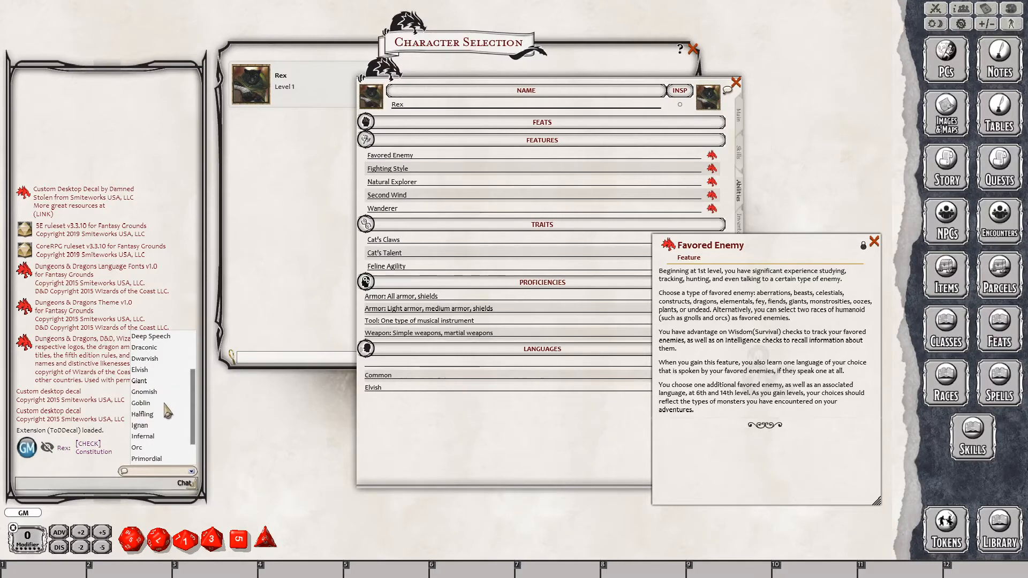
Choose Goblin as the chat language, enter Goblin in Rex's blank language entry and close the Favored Enemy description
{"action": "scroll", "coordinate": [152, 404], "scroll_direction": "down", "scroll_amount": 1}
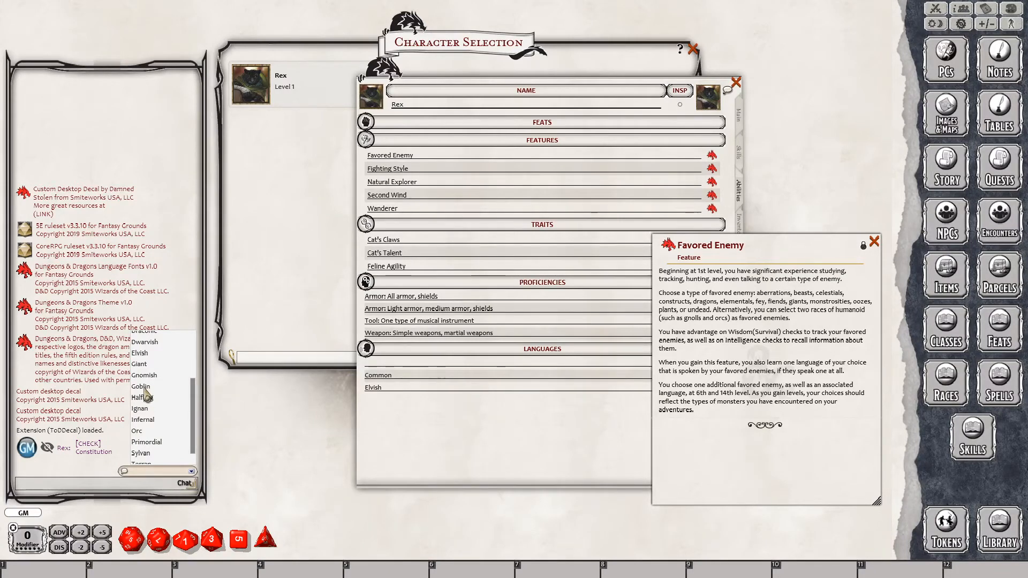
{"action": "left_click", "coordinate": [143, 387]}
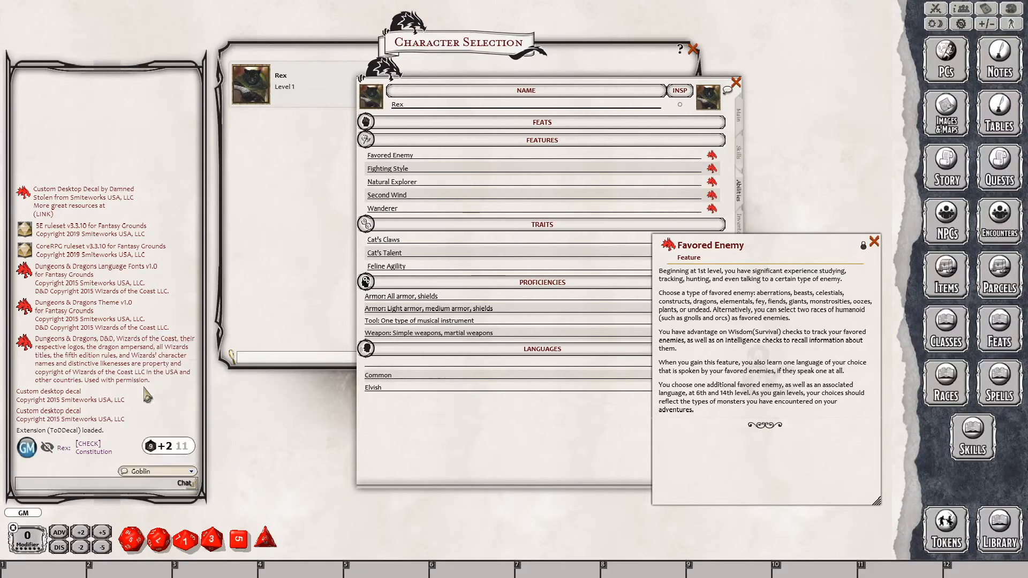
{"action": "left_click", "coordinate": [413, 372]}
{"action": "type", "text": "Goblin"}
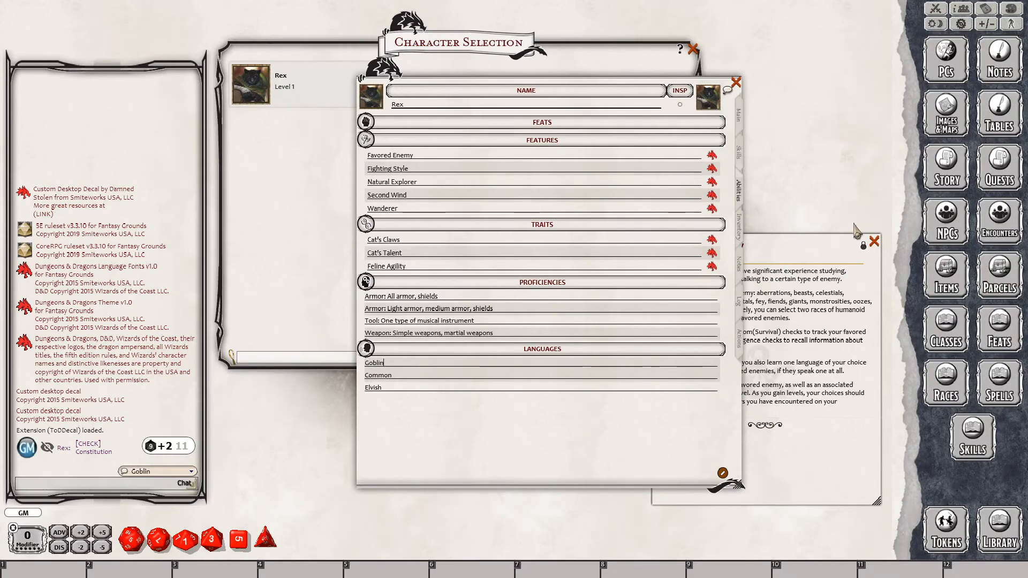
{"action": "left_click", "coordinate": [874, 242]}
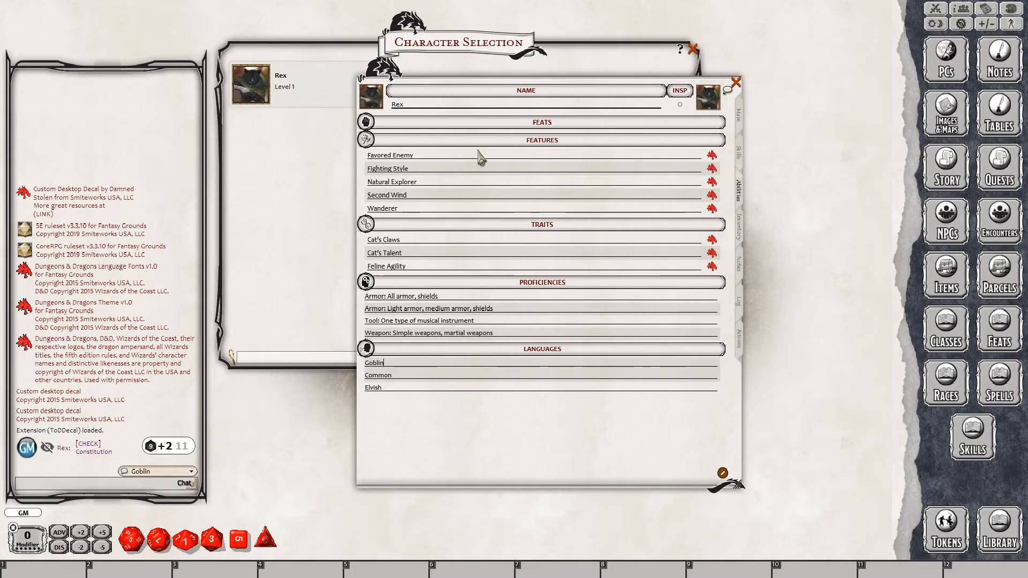
Look over the inventory, notes, log and actions pages of Rex's character sheet
{"action": "left_click", "coordinate": [460, 156]}
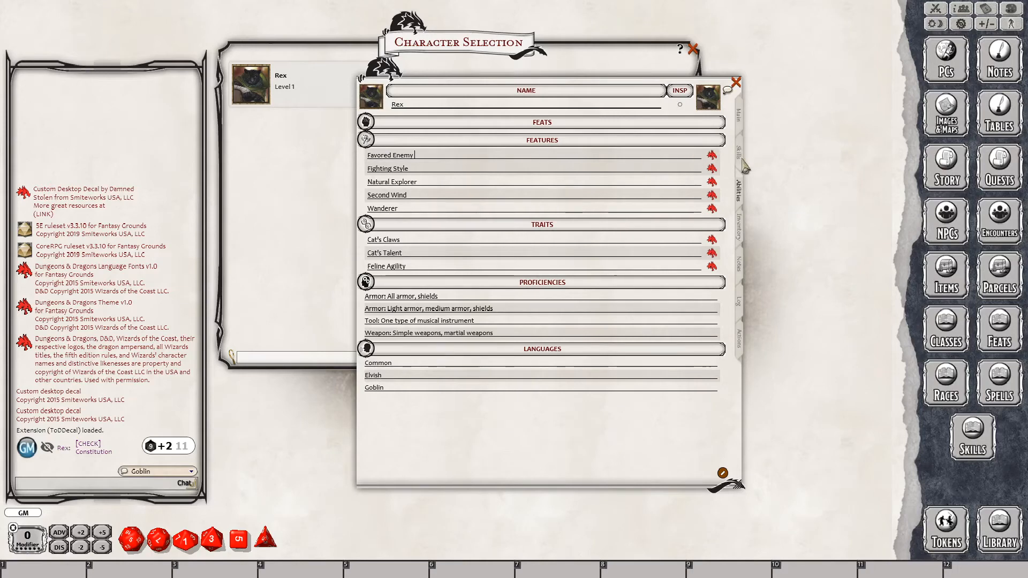
{"action": "left_click", "coordinate": [741, 229]}
{"action": "left_click", "coordinate": [742, 264]}
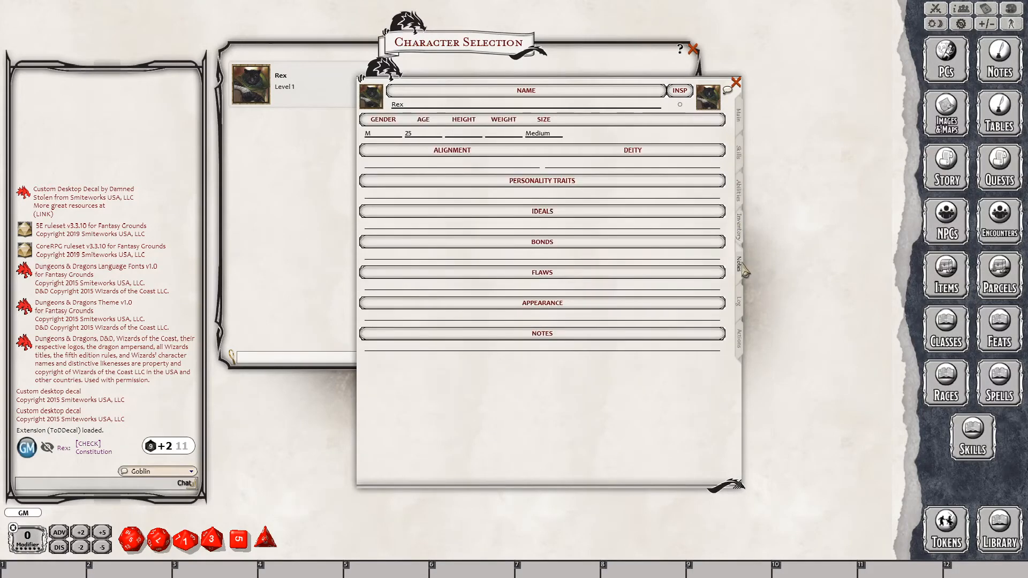
{"action": "left_click", "coordinate": [741, 299]}
{"action": "left_click", "coordinate": [740, 338]}
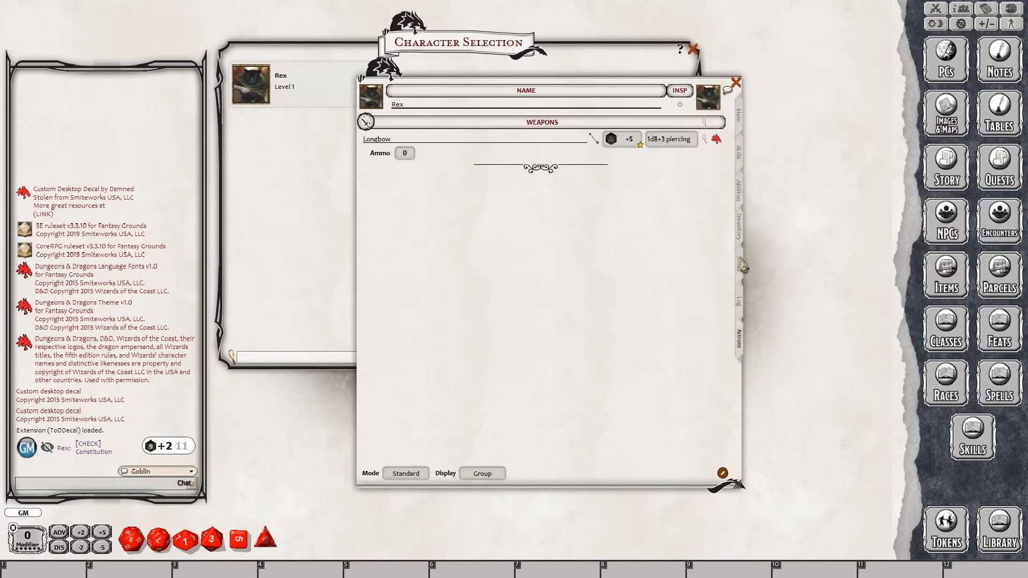
{"action": "left_click", "coordinate": [741, 229]}
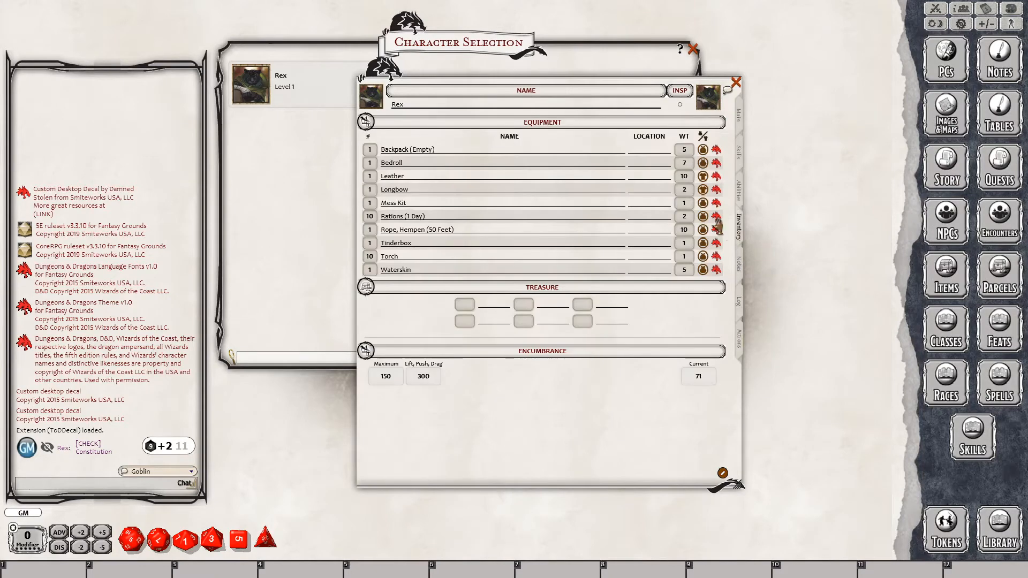
Rename the Favored Enemy feature as "Favored Enemy - Goblin/Orc" and briefly check its description
{"action": "left_click", "coordinate": [741, 191]}
{"action": "type", "text": "- "}
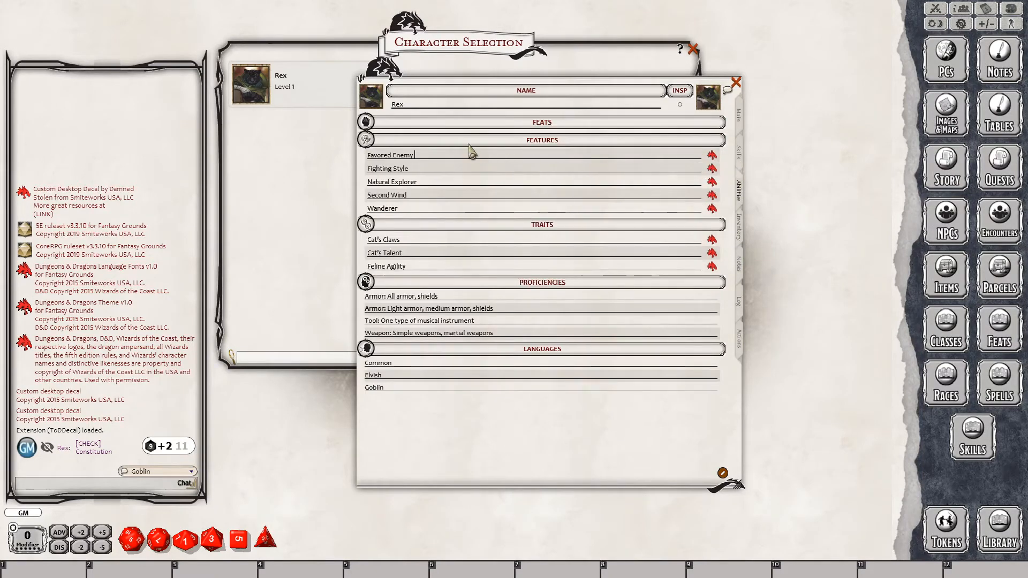
{"action": "type", "text": "gobli"}
{"action": "key", "text": "BackSpace"}
{"action": "key", "text": "BackSpace"}
{"action": "type", "text": "Goblin"}
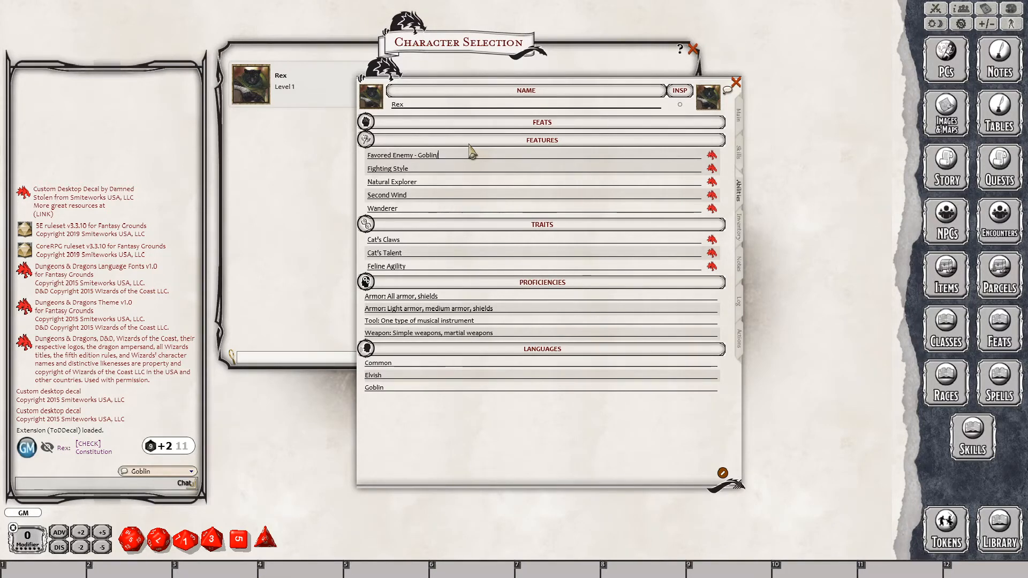
{"action": "key", "text": "shift"}
{"action": "type", "text": "/Orc"}
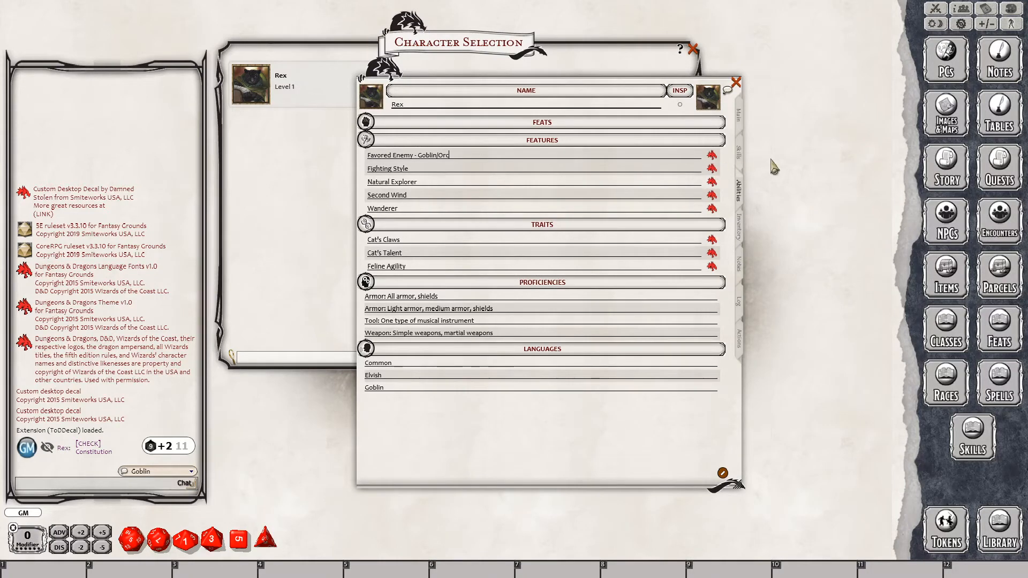
{"action": "left_click", "coordinate": [711, 157]}
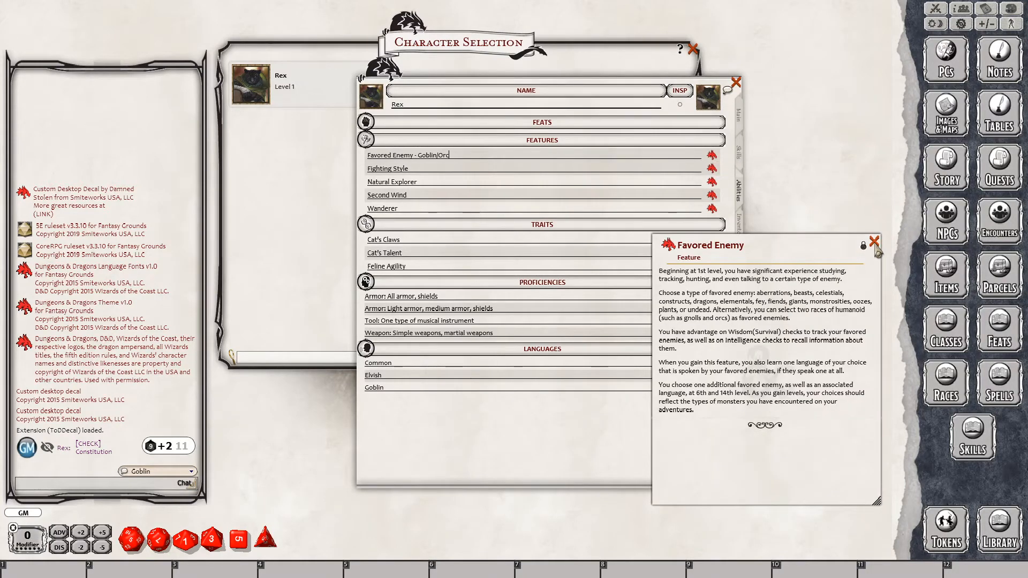
{"action": "left_click", "coordinate": [873, 242]}
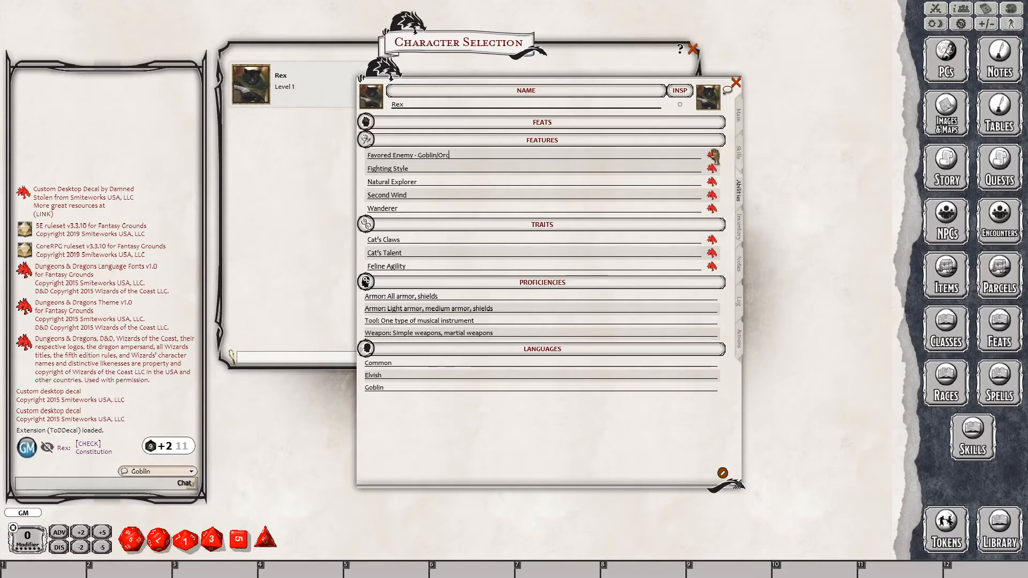
Review Rex's main statistics and inventory pages, and shift the character sheet slightly away from the character list
{"action": "left_click", "coordinate": [486, 168]}
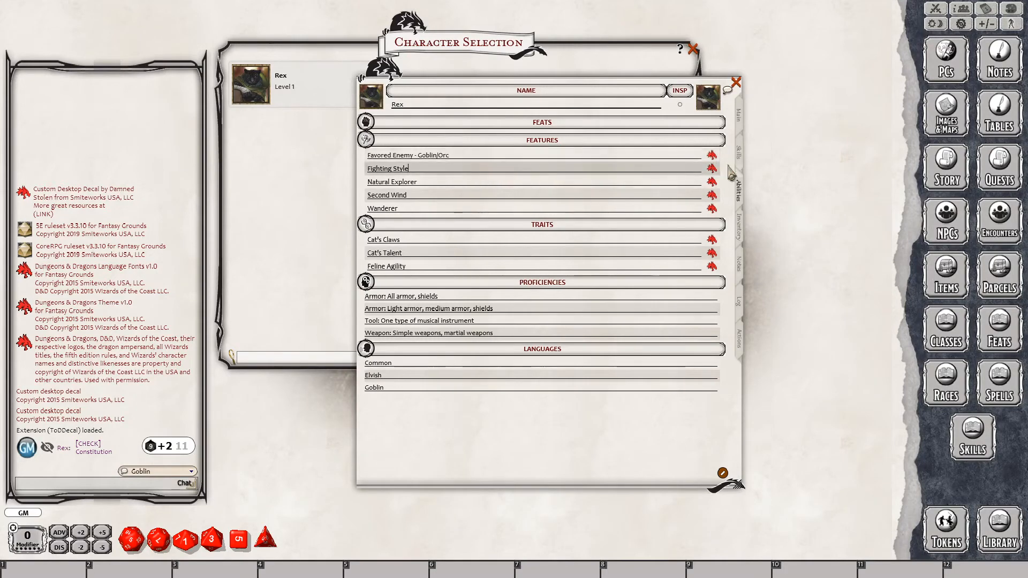
{"action": "left_click", "coordinate": [736, 119]}
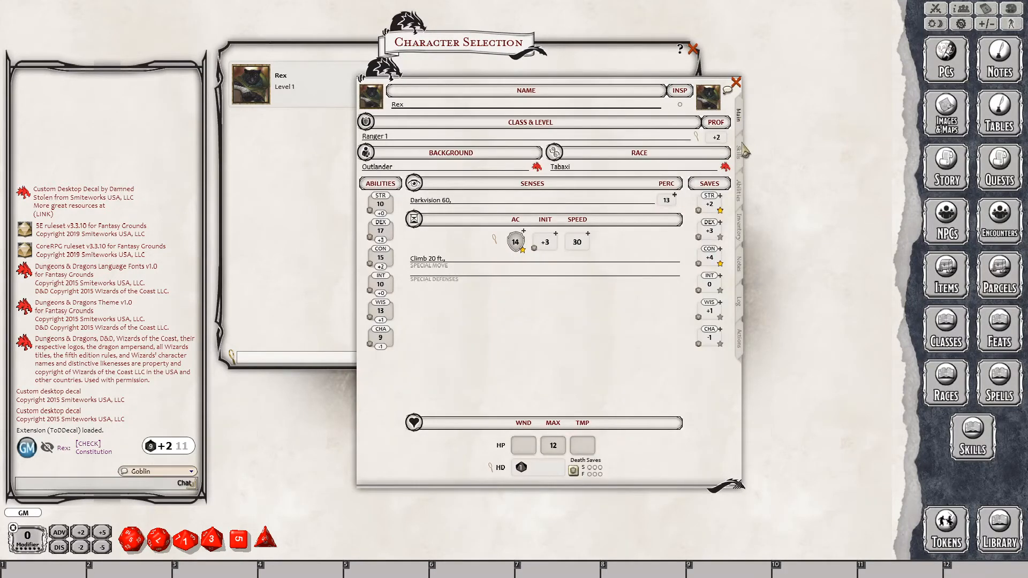
{"action": "left_click", "coordinate": [739, 226]}
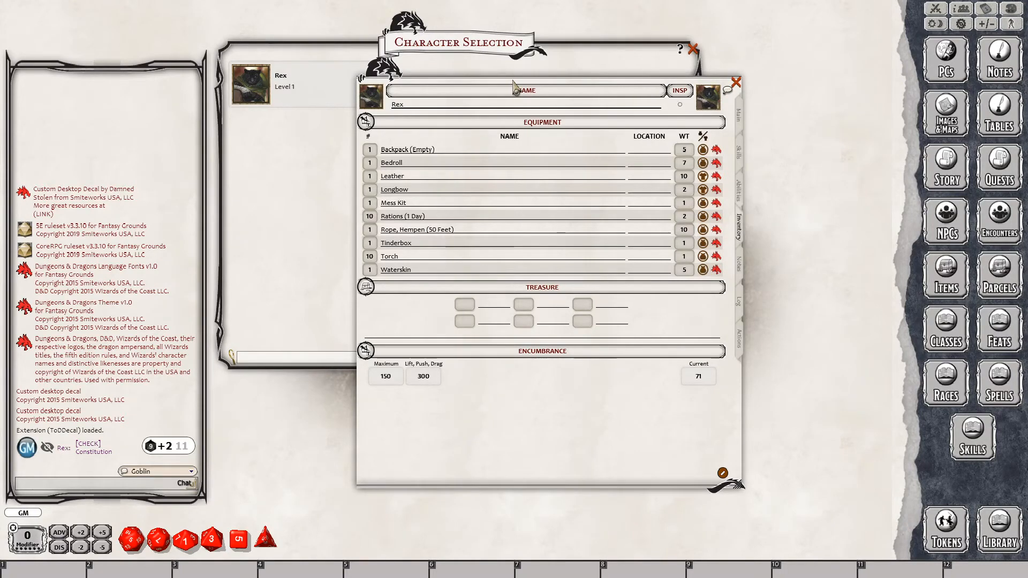
{"action": "left_click_drag", "start_coordinate": [513, 80], "coordinate": [552, 106]}
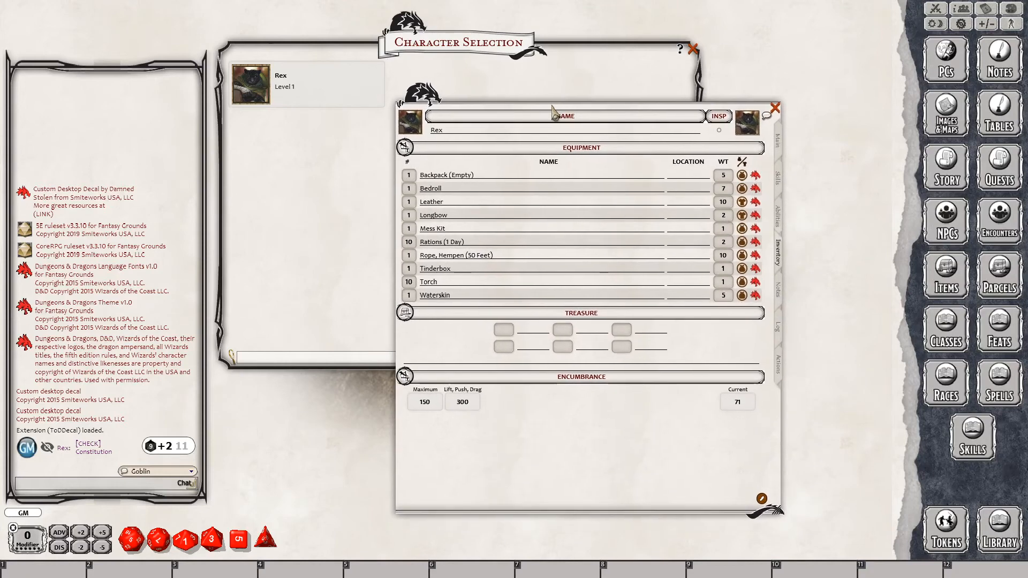
Open the Fighting Style feature from Rex's abilities page and read its options from Archery to Two-Weapon Fighting
{"action": "left_click", "coordinate": [776, 216]}
{"action": "left_click", "coordinate": [462, 194]}
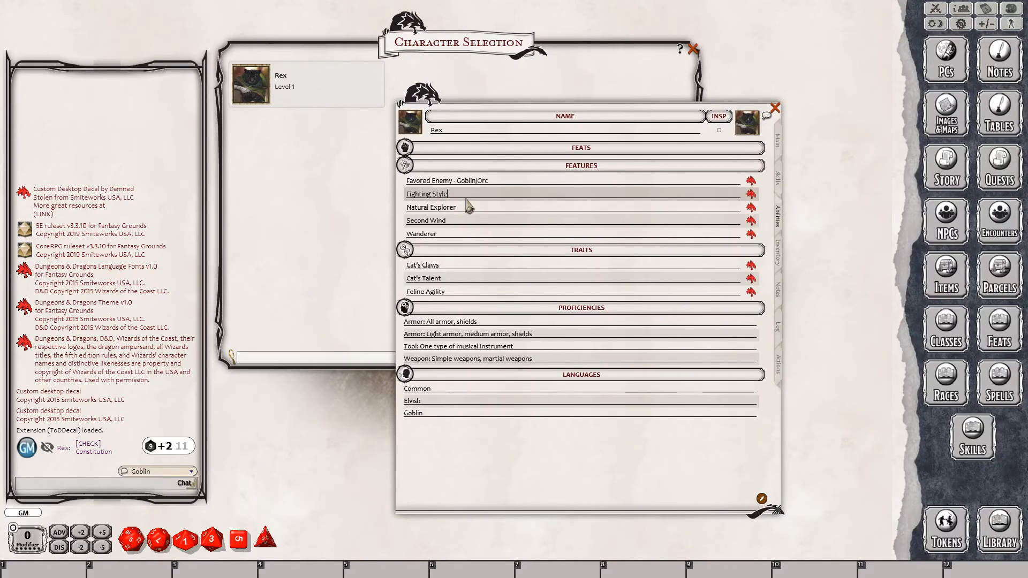
{"action": "left_click", "coordinate": [751, 194]}
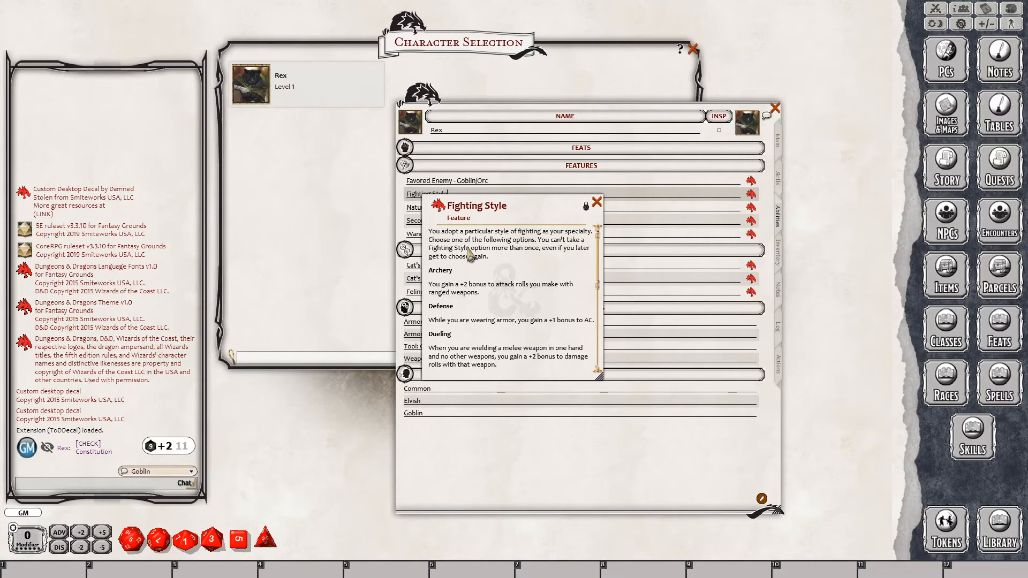
{"action": "scroll", "coordinate": [475, 296], "scroll_direction": "down", "scroll_amount": 1}
{"action": "scroll", "coordinate": [474, 295], "scroll_direction": "up", "scroll_amount": 1}
{"action": "scroll", "coordinate": [491, 308], "scroll_direction": "down", "scroll_amount": 1}
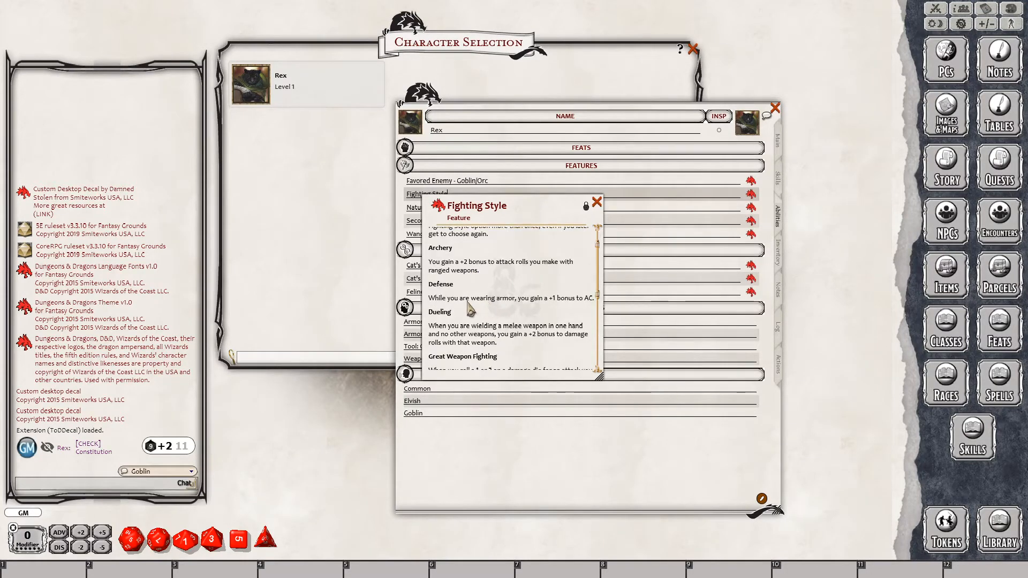
{"action": "scroll", "coordinate": [476, 315], "scroll_direction": "down", "scroll_amount": 1}
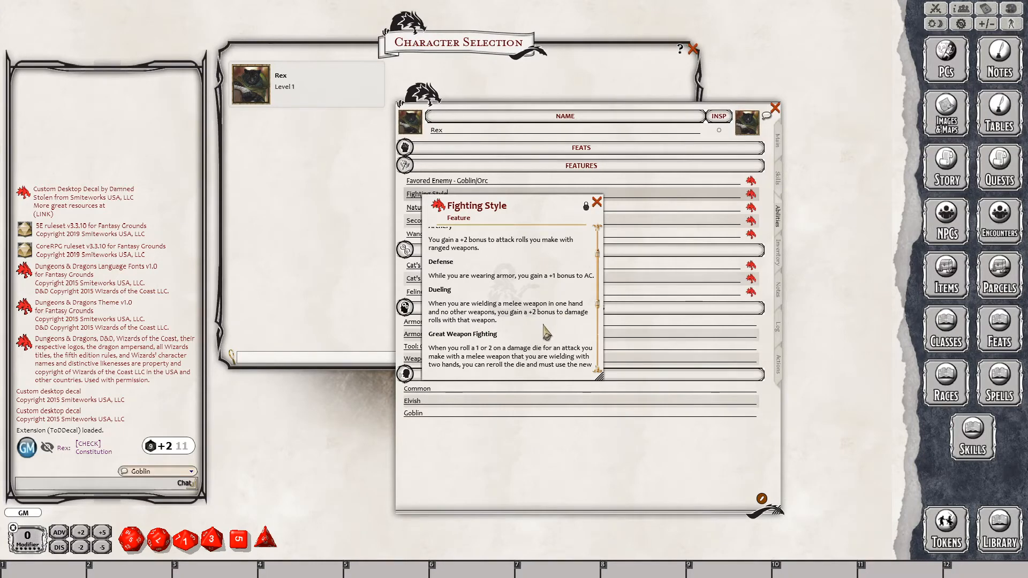
{"action": "scroll", "coordinate": [533, 337], "scroll_direction": "down", "scroll_amount": 2}
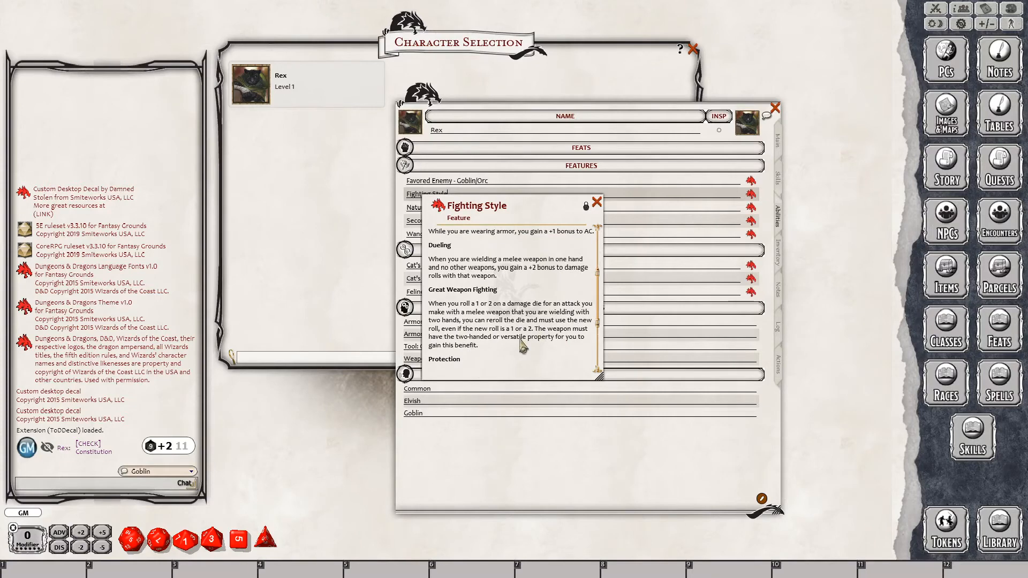
{"action": "scroll", "coordinate": [523, 342], "scroll_direction": "down", "scroll_amount": 1}
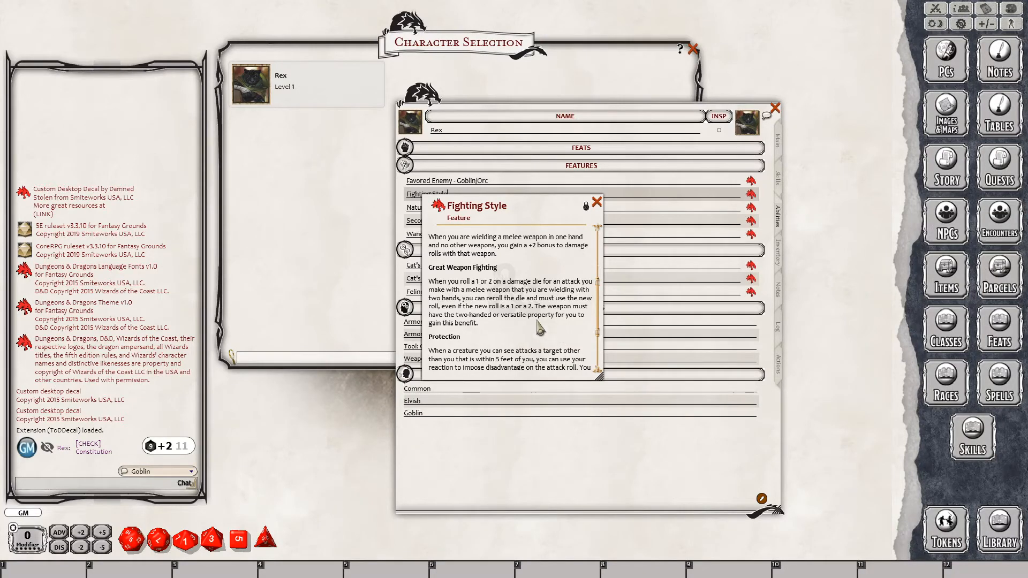
{"action": "scroll", "coordinate": [530, 321], "scroll_direction": "up", "scroll_amount": 3}
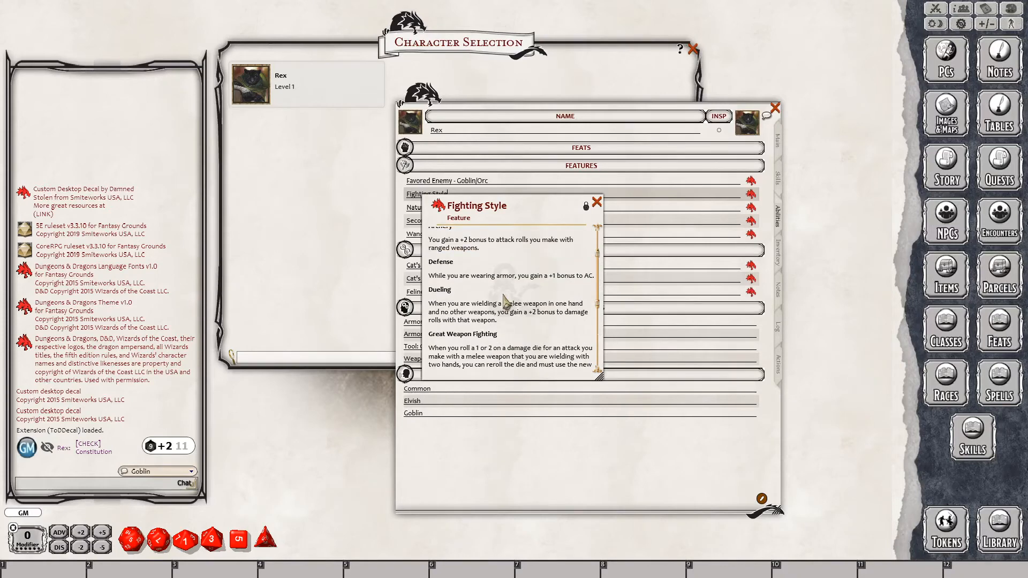
{"action": "scroll", "coordinate": [505, 300], "scroll_direction": "down", "scroll_amount": 1}
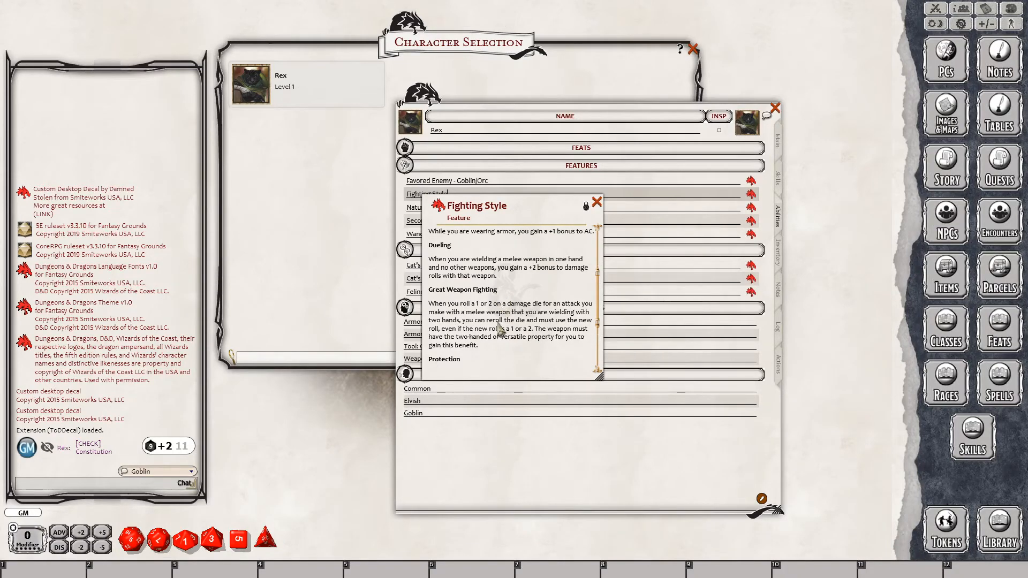
{"action": "scroll", "coordinate": [491, 329], "scroll_direction": "down", "scroll_amount": 3}
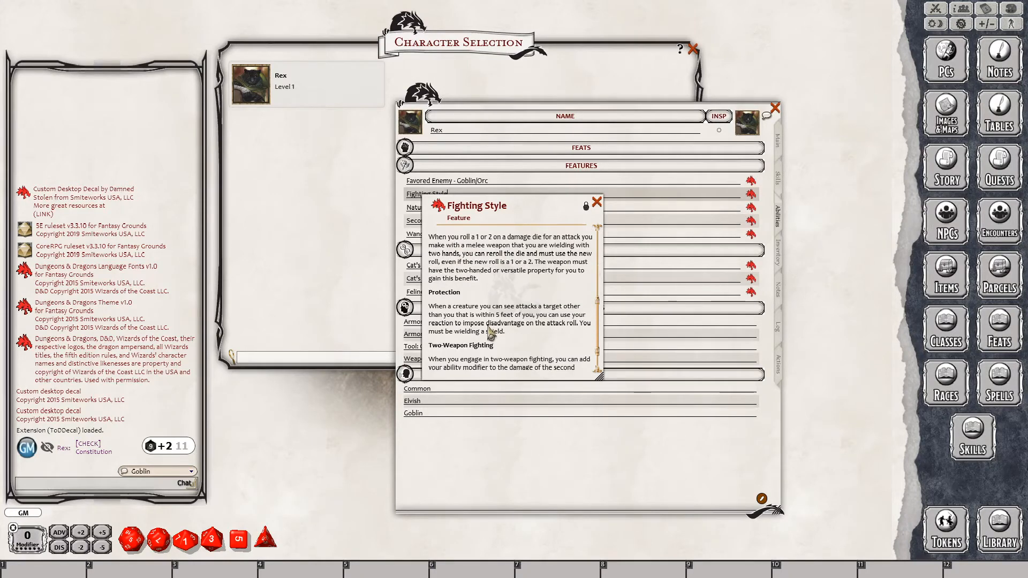
{"action": "scroll", "coordinate": [552, 347], "scroll_direction": "down", "scroll_amount": 1}
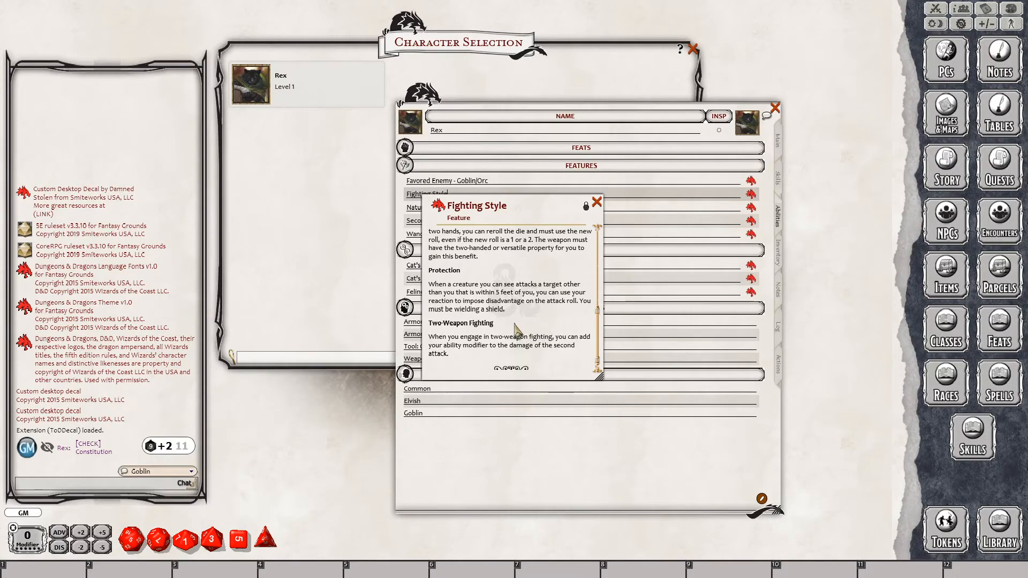
{"action": "scroll", "coordinate": [512, 316], "scroll_direction": "down", "scroll_amount": 1}
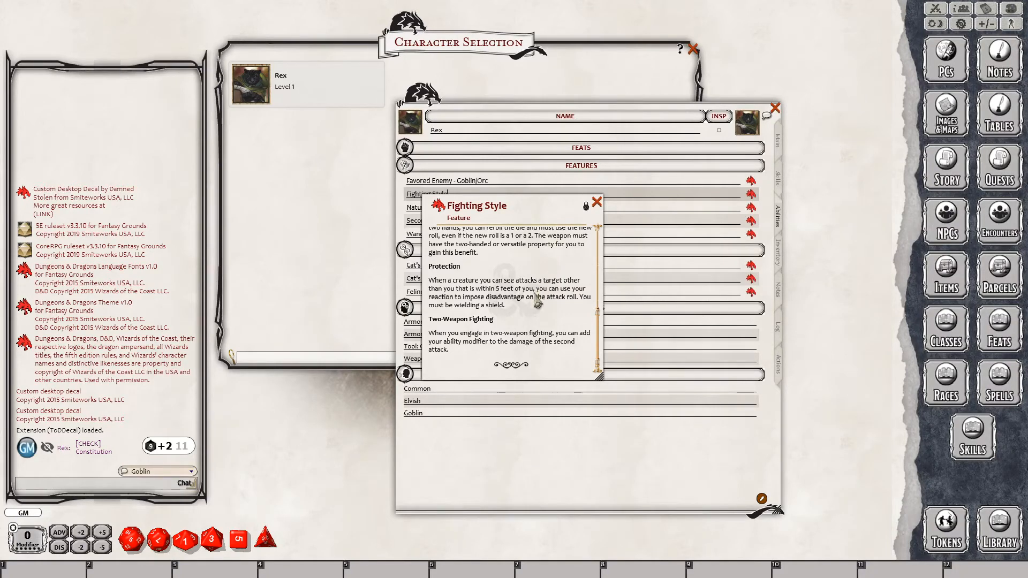
Compare the fighting style options once more, including Defense, Dueling and Great Weapon Fighting, and return to the Archery entry
{"action": "scroll", "coordinate": [534, 301], "scroll_direction": "up", "scroll_amount": 6}
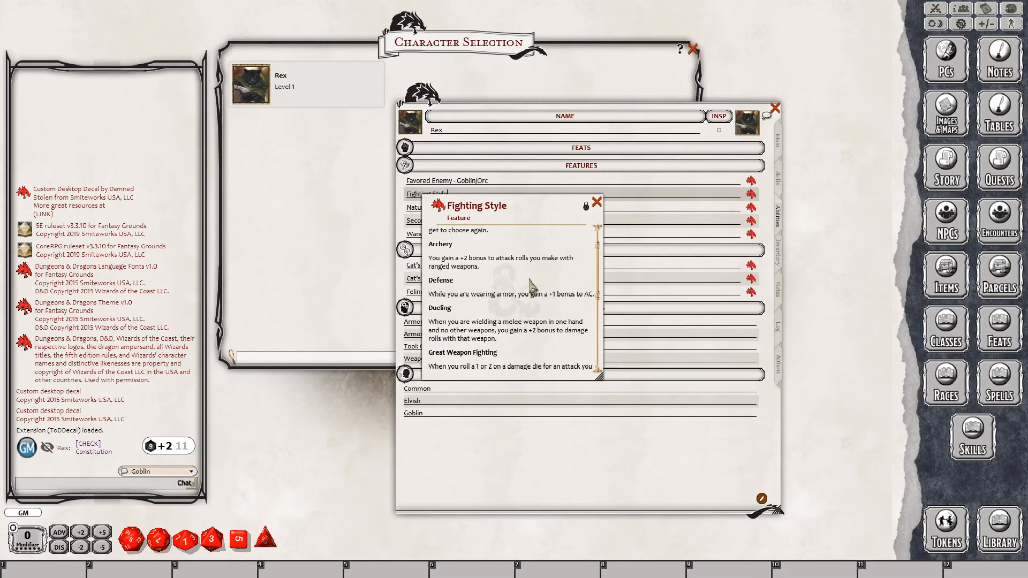
{"action": "scroll", "coordinate": [528, 275], "scroll_direction": "up", "scroll_amount": 1}
{"action": "scroll", "coordinate": [524, 276], "scroll_direction": "down", "scroll_amount": 2}
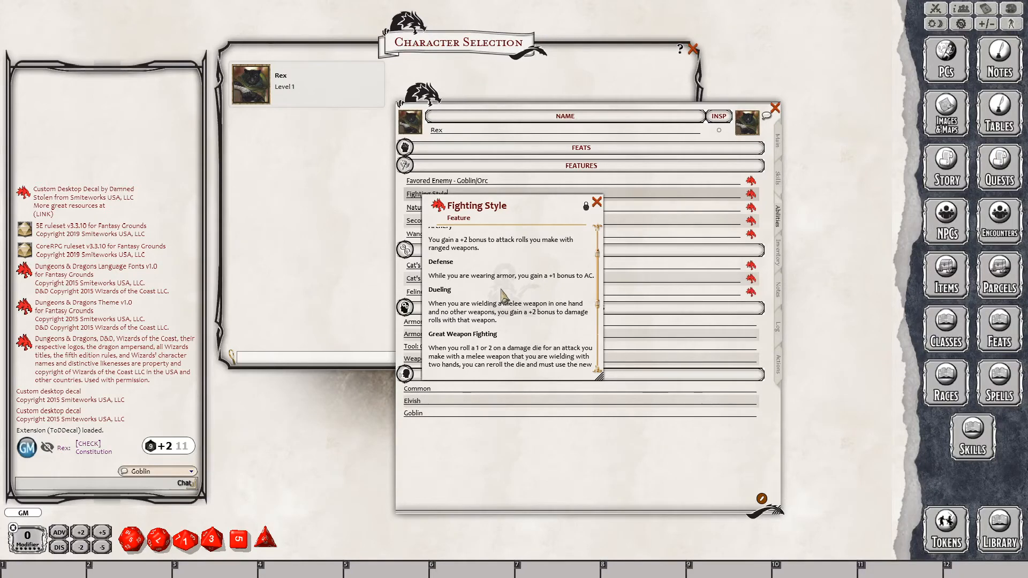
{"action": "scroll", "coordinate": [476, 291], "scroll_direction": "down", "scroll_amount": 1}
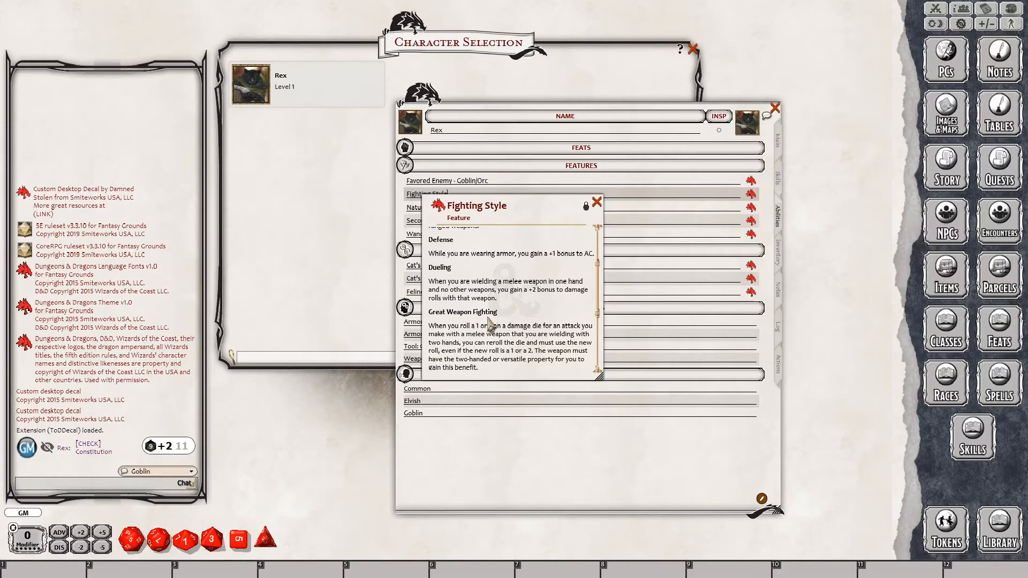
{"action": "scroll", "coordinate": [517, 304], "scroll_direction": "up", "scroll_amount": 1}
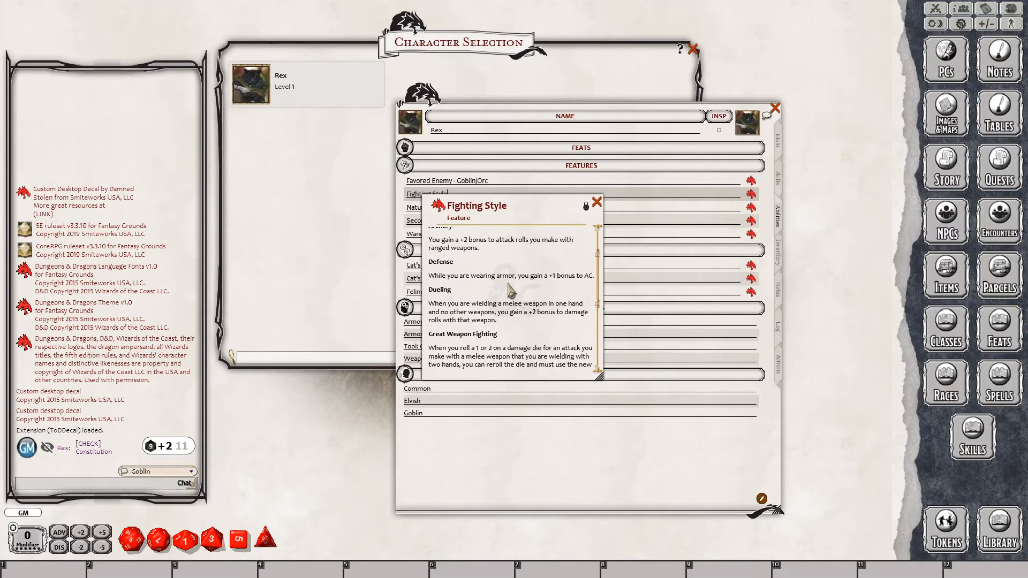
{"action": "scroll", "coordinate": [512, 303], "scroll_direction": "down", "scroll_amount": 4}
{"action": "scroll", "coordinate": [512, 303], "scroll_direction": "down", "scroll_amount": 4}
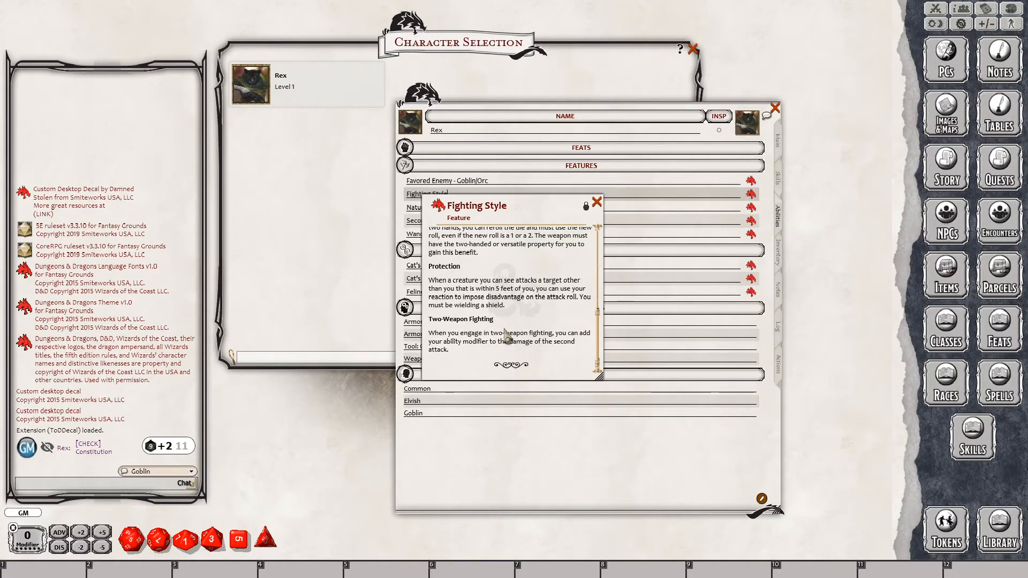
{"action": "scroll", "coordinate": [471, 300], "scroll_direction": "up", "scroll_amount": 6}
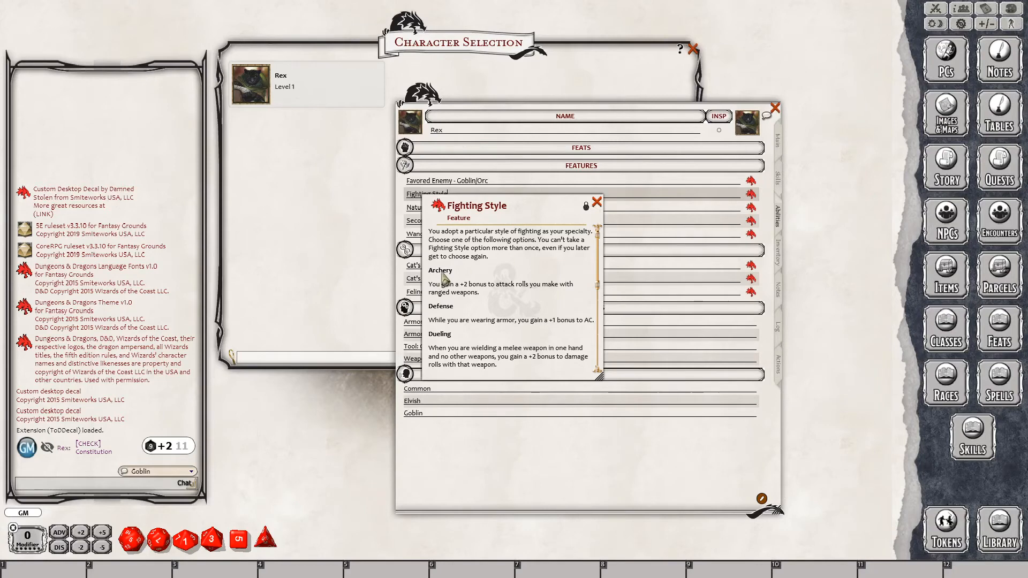
Close the Fighting Style description and rename the feature as "Fighting Style - Archery"
{"action": "left_click", "coordinate": [597, 202]}
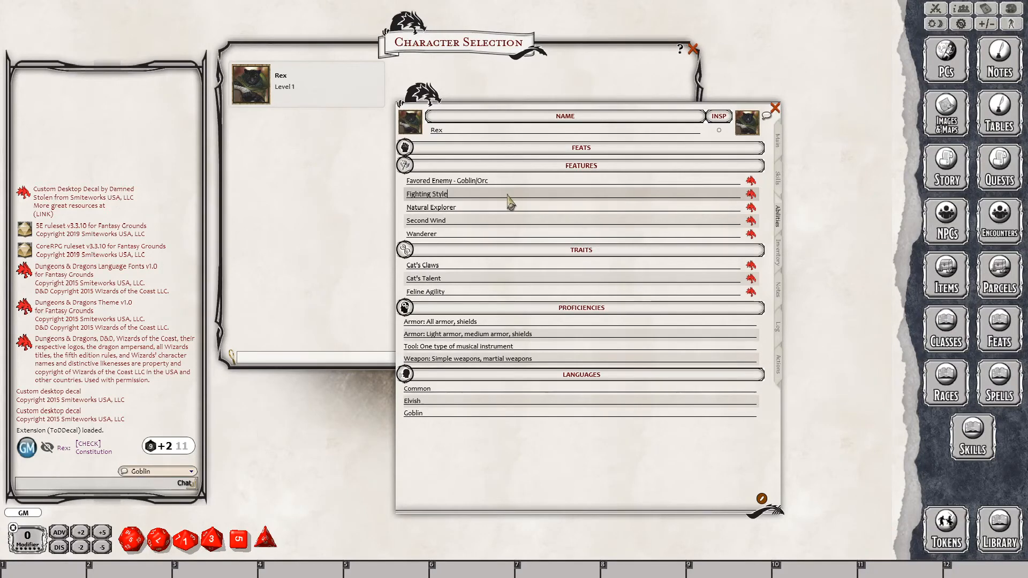
{"action": "type", "text": "Archery"}
{"action": "left_click", "coordinate": [555, 207]}
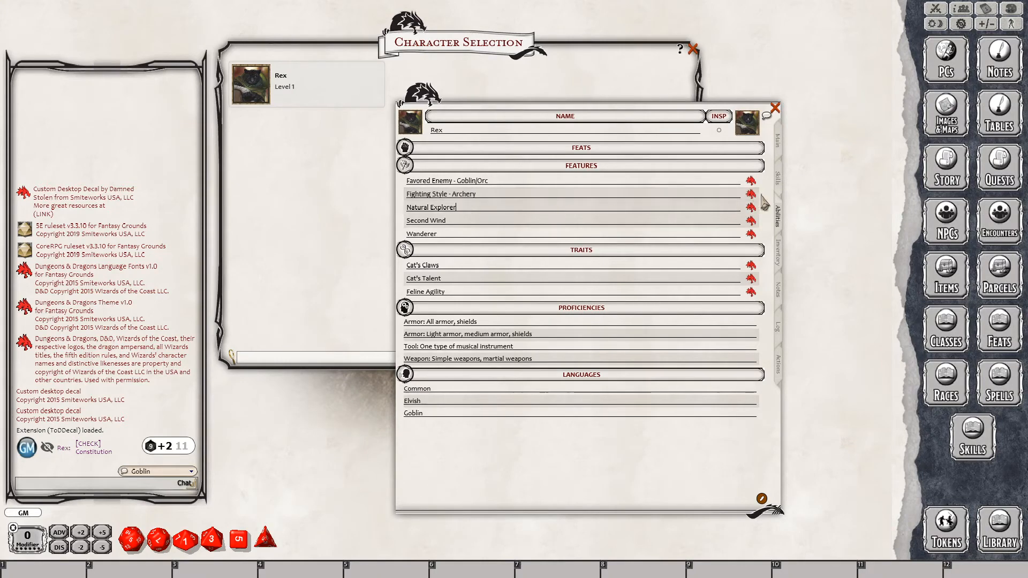
Open the Natural Explorer feature and read its favored terrain choices and travel benefits
{"action": "left_click", "coordinate": [751, 208]}
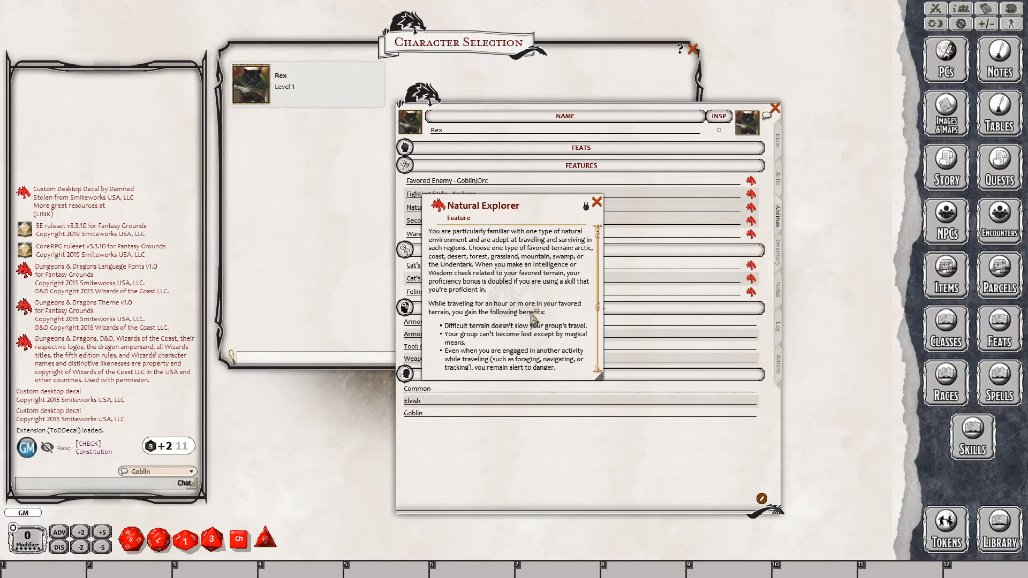
{"action": "scroll", "coordinate": [531, 321], "scroll_direction": "down", "scroll_amount": 1}
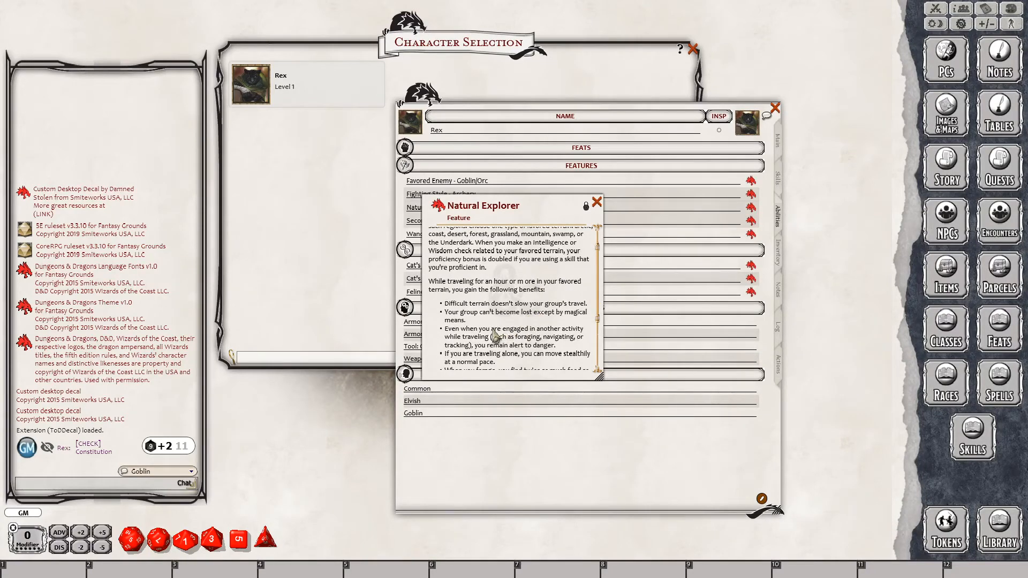
{"action": "scroll", "coordinate": [494, 334], "scroll_direction": "down", "scroll_amount": 2}
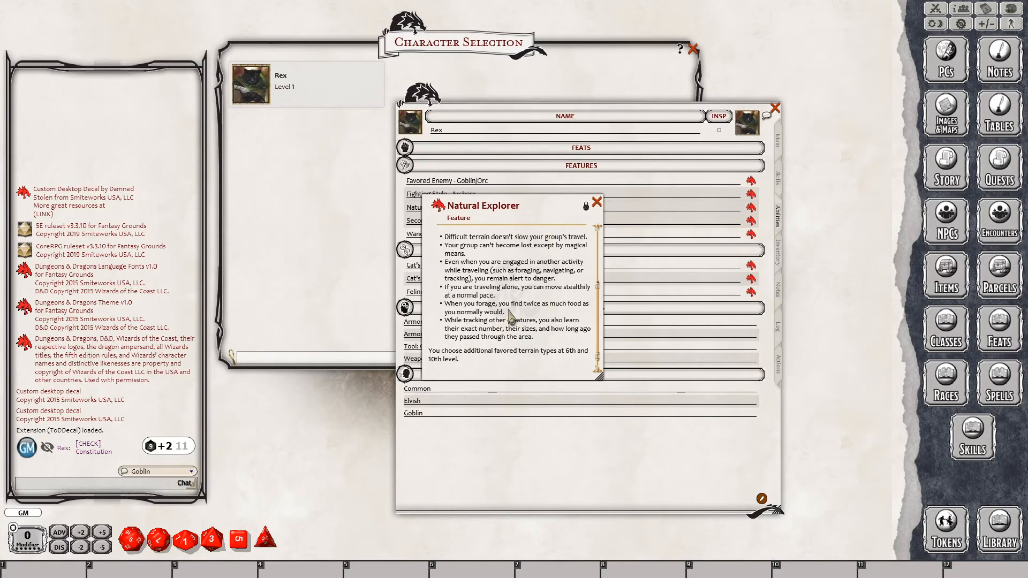
{"action": "scroll", "coordinate": [511, 320], "scroll_direction": "down", "scroll_amount": 1}
{"action": "scroll", "coordinate": [511, 319], "scroll_direction": "up", "scroll_amount": 4}
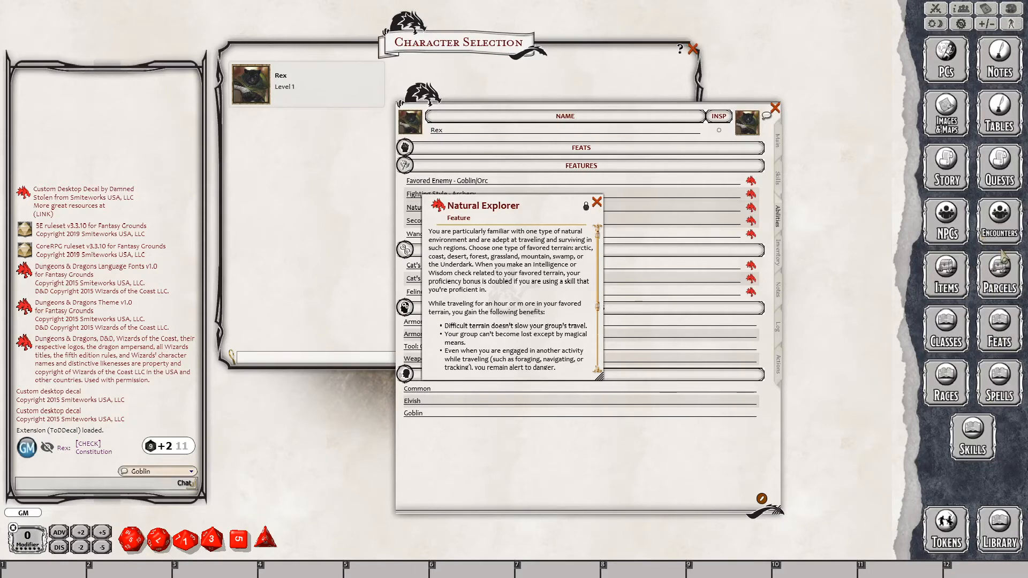
Browse the images and maps collection, filtering by the Artwork - DD Hoard of the Dragon Queen and Artwork - DD PHB Deluxe groups
{"action": "left_click", "coordinate": [945, 114]}
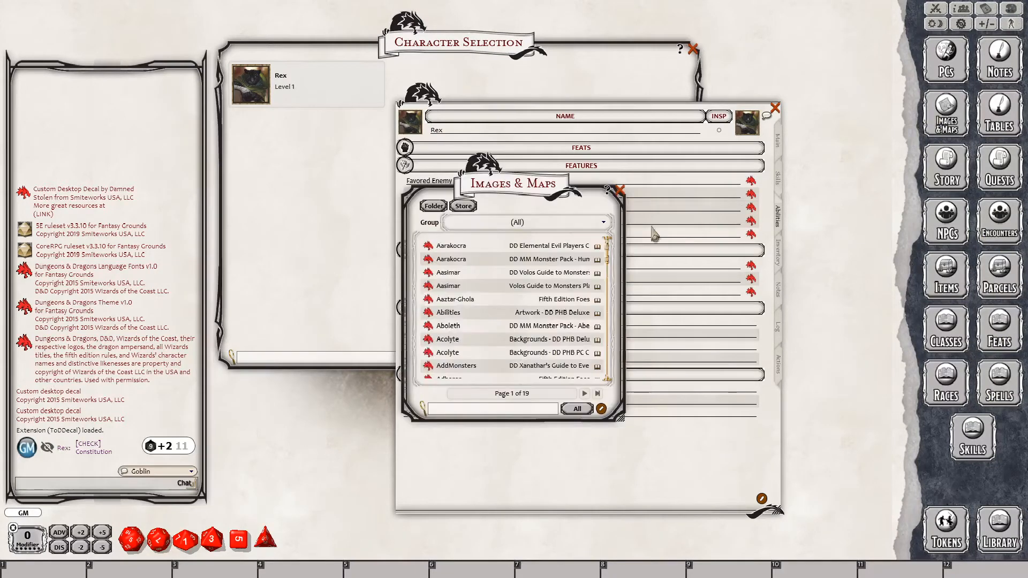
{"action": "scroll", "coordinate": [488, 273], "scroll_direction": "down", "scroll_amount": 3}
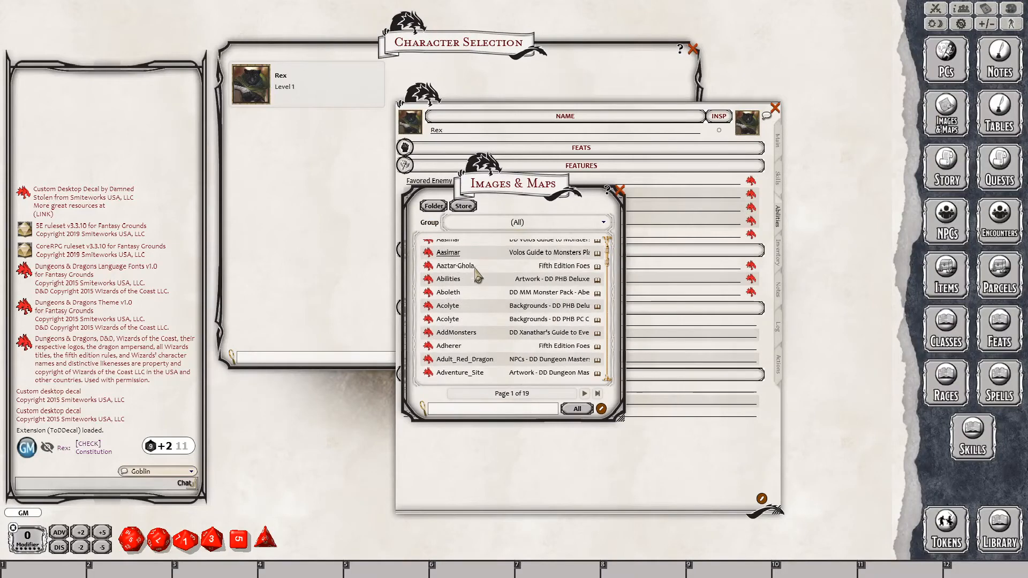
{"action": "left_click", "coordinate": [528, 223]}
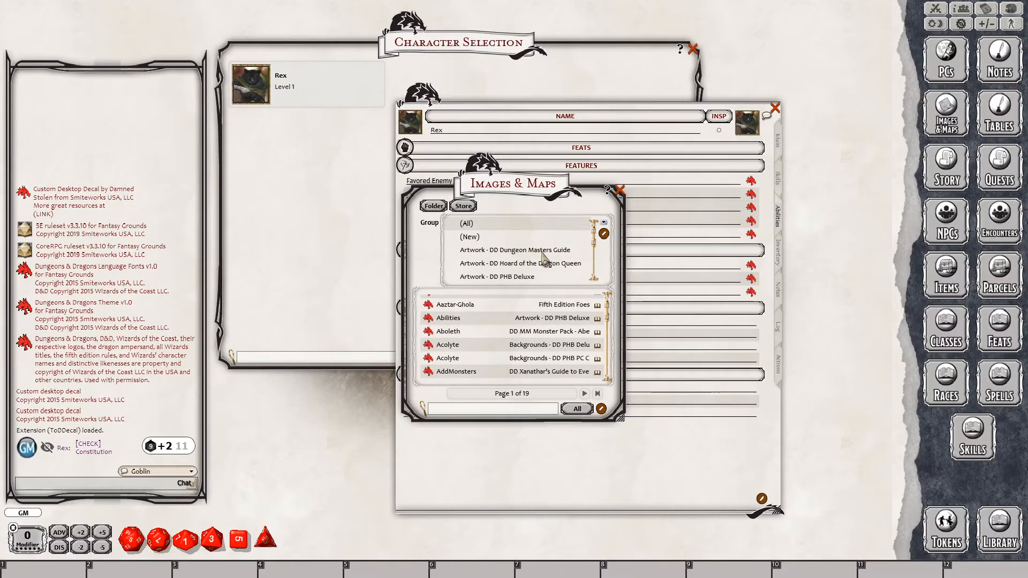
{"action": "left_click", "coordinate": [549, 262]}
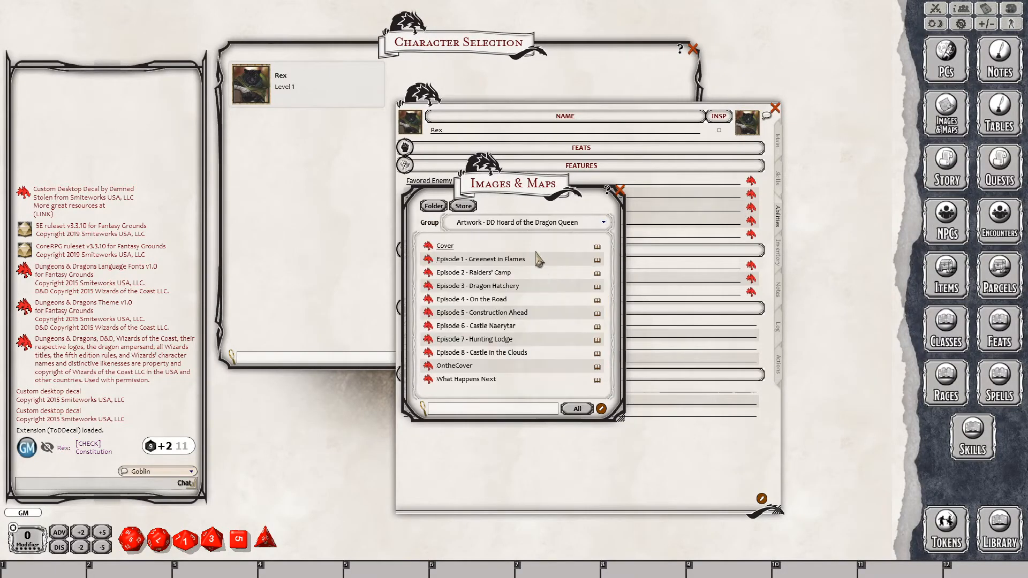
{"action": "left_click", "coordinate": [535, 223]}
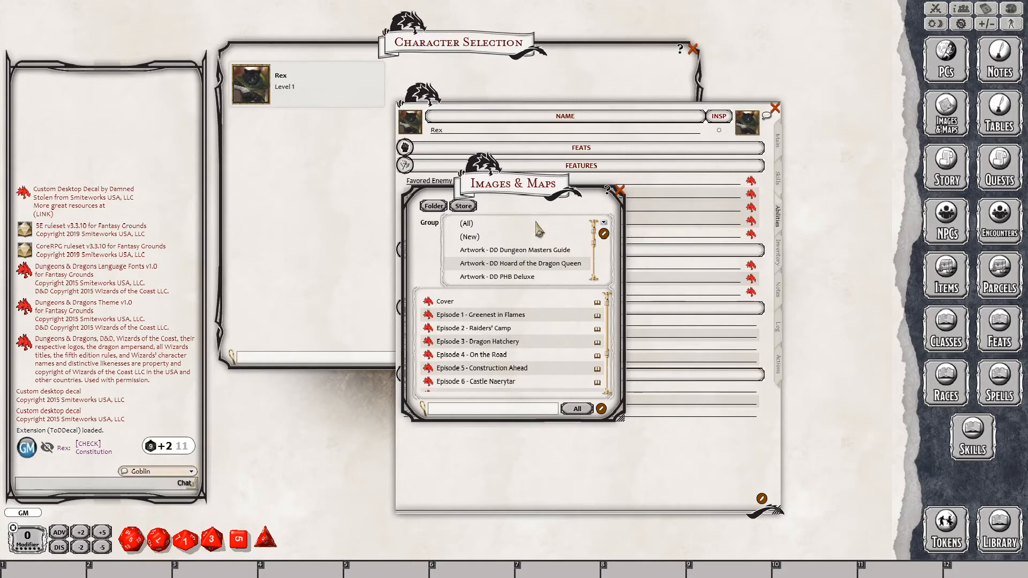
{"action": "left_click", "coordinate": [538, 276]}
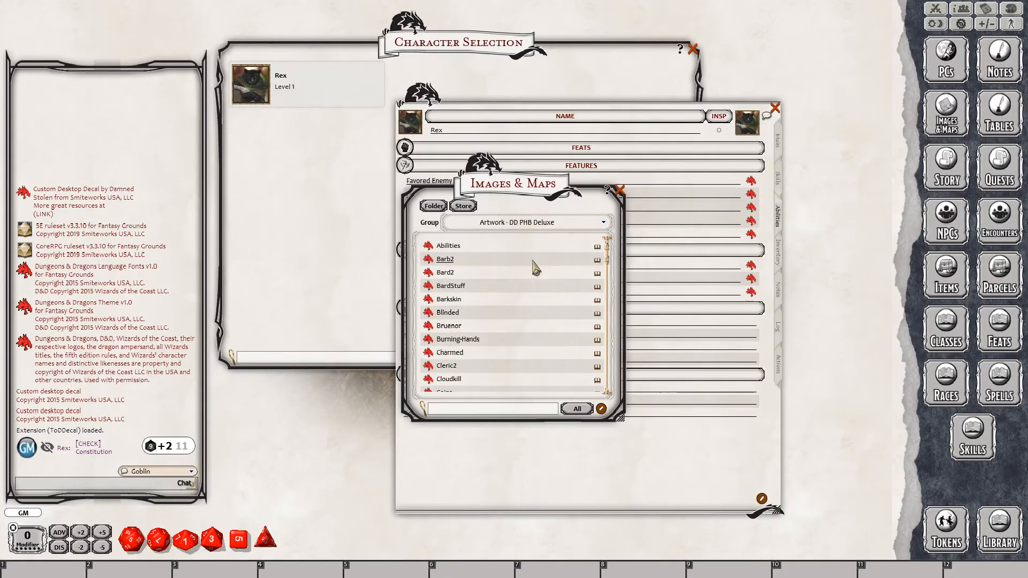
{"action": "scroll", "coordinate": [519, 261], "scroll_direction": "down", "scroll_amount": 2}
{"action": "scroll", "coordinate": [519, 261], "scroll_direction": "down", "scroll_amount": 2}
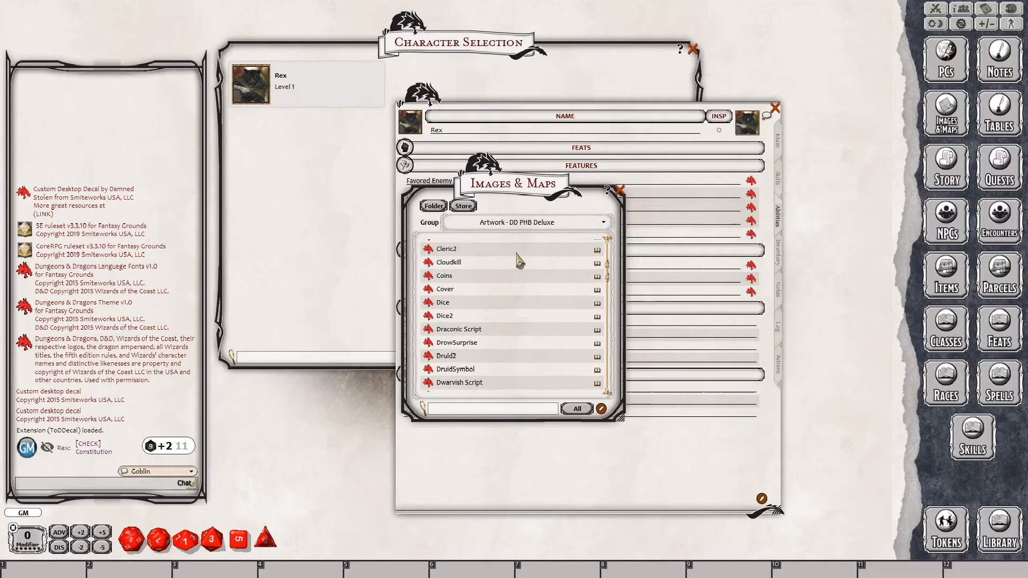
Look through the other image groups, including the DD Dungeon Masters Guide and DD MM Monster Pack ones, and close the collection
{"action": "left_click", "coordinate": [520, 224]}
{"action": "scroll", "coordinate": [525, 250], "scroll_direction": "down", "scroll_amount": 8}
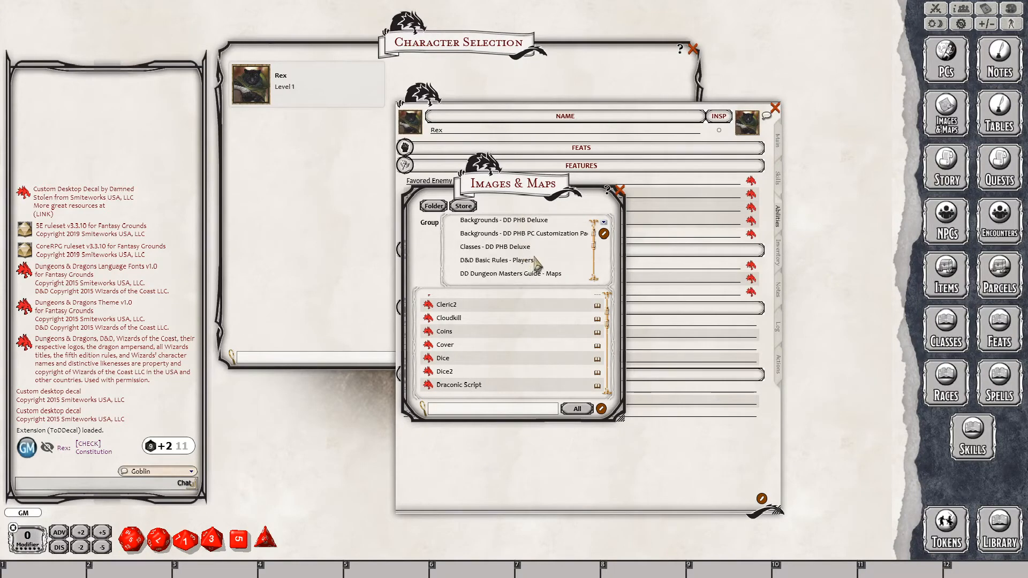
{"action": "scroll", "coordinate": [537, 260], "scroll_direction": "down", "scroll_amount": 1}
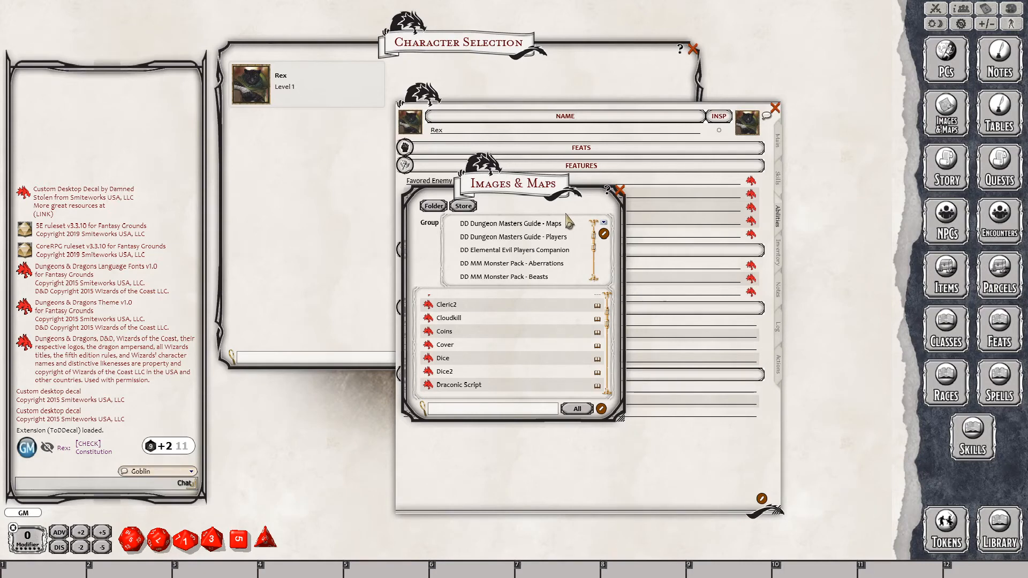
{"action": "scroll", "coordinate": [513, 252], "scroll_direction": "down", "scroll_amount": 3}
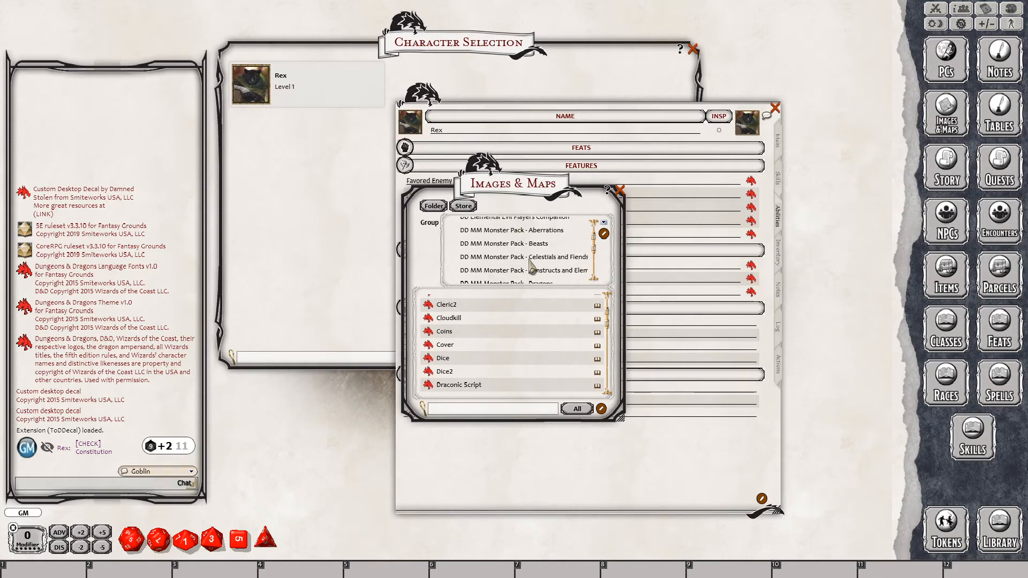
{"action": "left_click", "coordinate": [619, 191]}
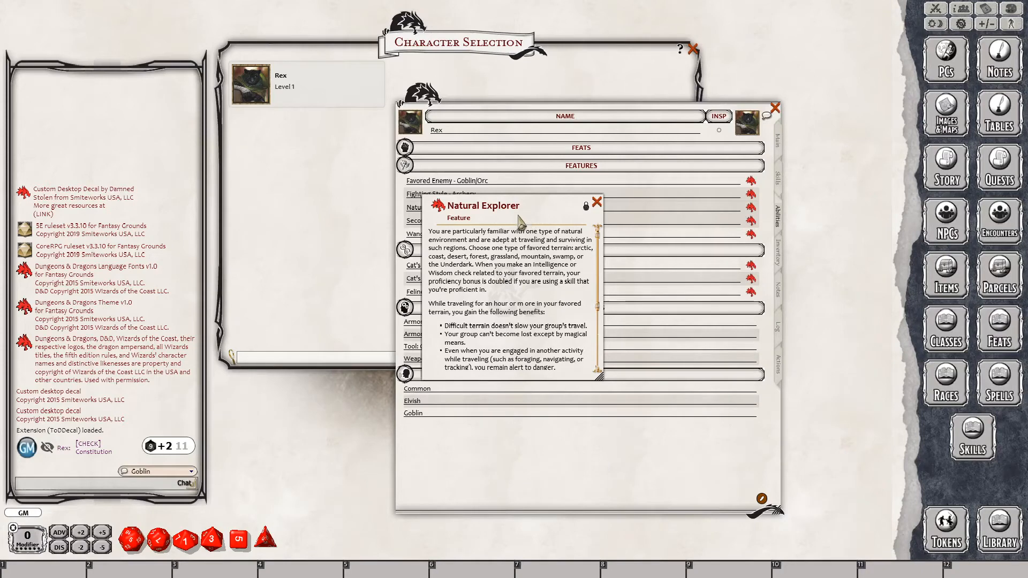
Read the rest of the Natural Explorer description, close it and rename the feature as "Natural Explorer - Forest"
{"action": "scroll", "coordinate": [503, 319], "scroll_direction": "down", "scroll_amount": 3}
{"action": "scroll", "coordinate": [503, 319], "scroll_direction": "down", "scroll_amount": 2}
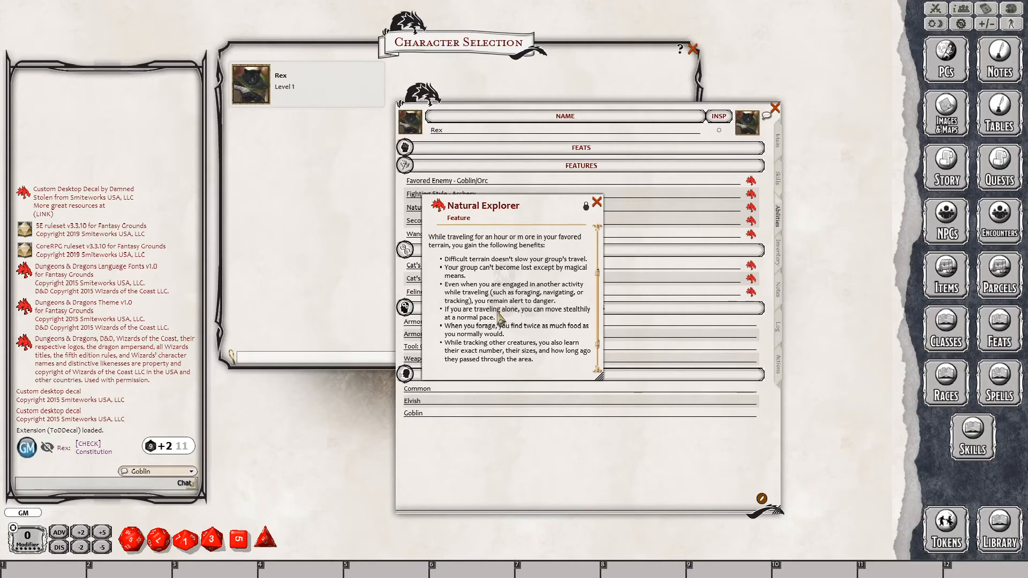
{"action": "scroll", "coordinate": [500, 317], "scroll_direction": "down", "scroll_amount": 2}
{"action": "scroll", "coordinate": [508, 321], "scroll_direction": "up", "scroll_amount": 4}
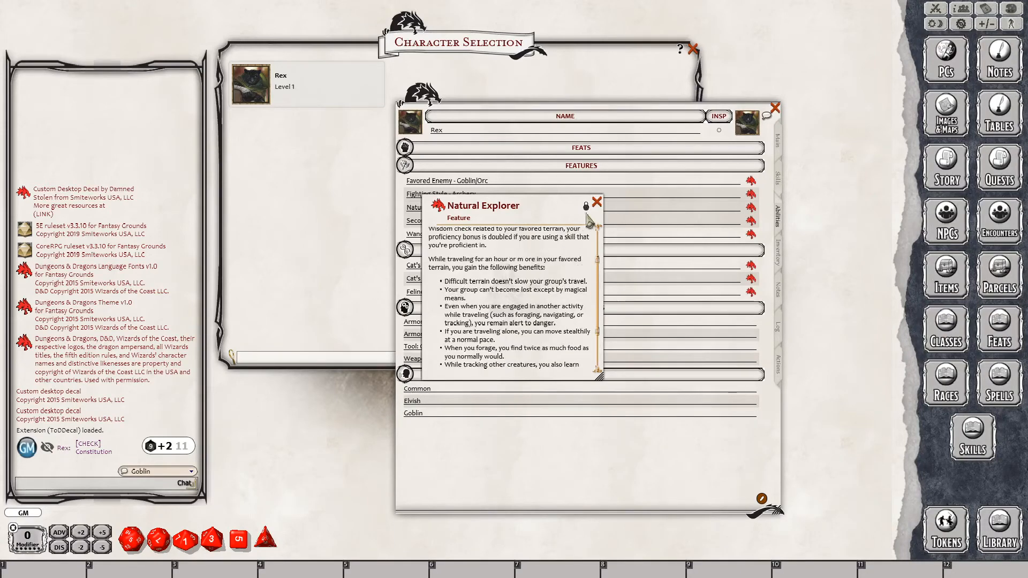
{"action": "left_click", "coordinate": [597, 202]}
{"action": "left_click", "coordinate": [482, 207]}
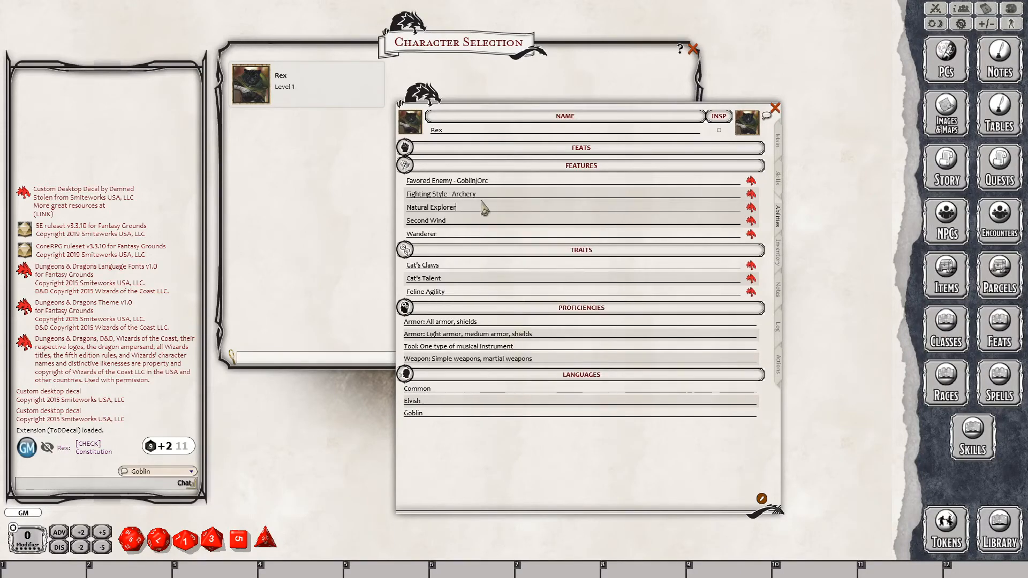
{"action": "type", "text": "- Forest"}
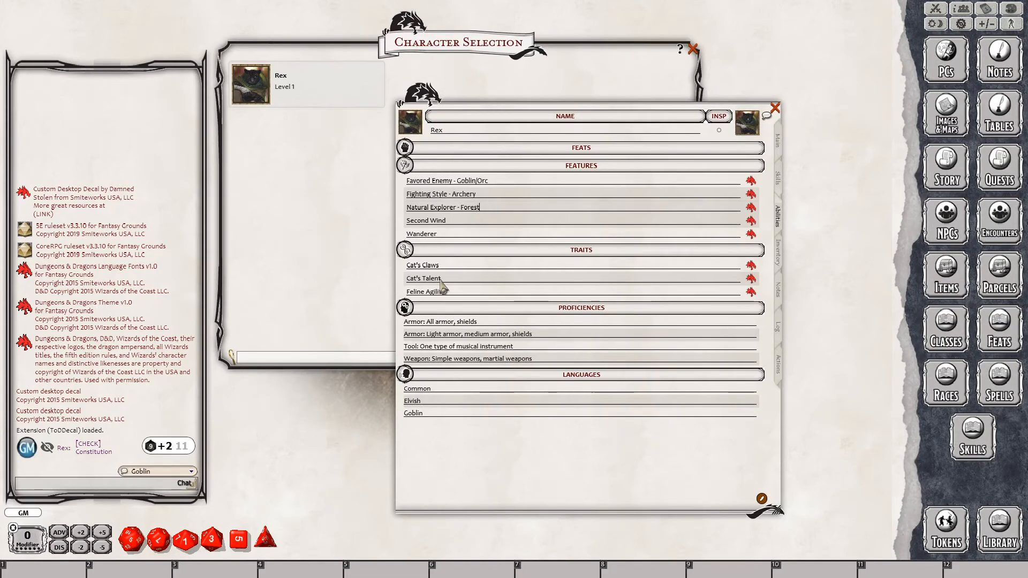
Read the descriptions of the Second Wind and Wanderer features and close them
{"action": "left_click", "coordinate": [474, 219]}
{"action": "left_click", "coordinate": [749, 221]}
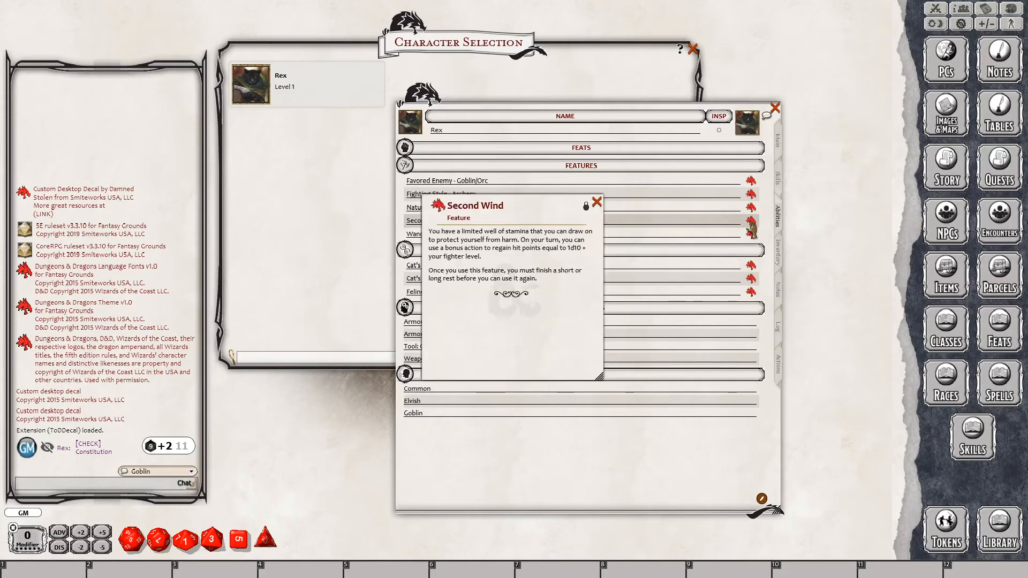
{"action": "left_click", "coordinate": [597, 203]}
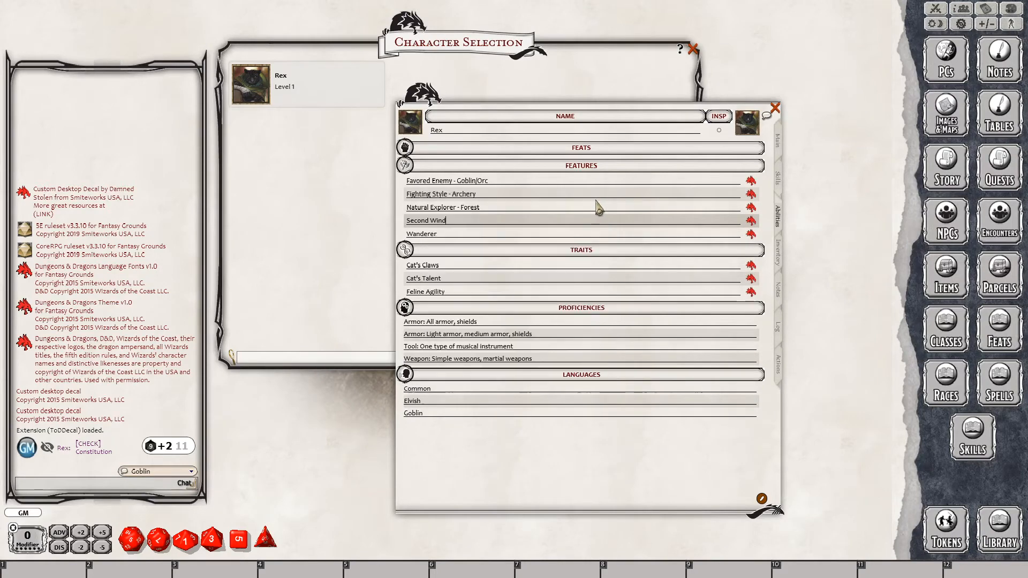
{"action": "left_click", "coordinate": [751, 234]}
{"action": "left_click", "coordinate": [598, 204]}
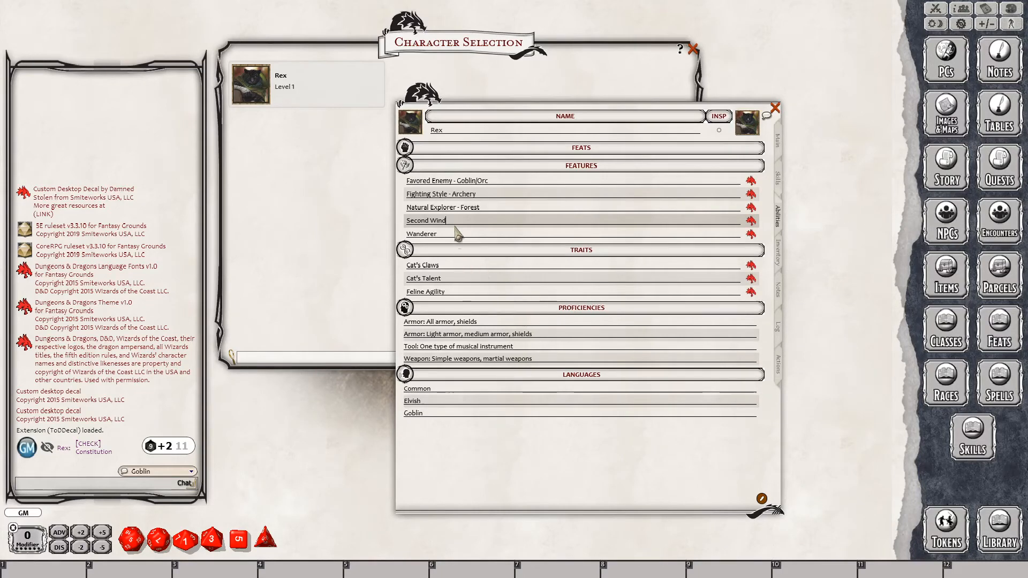
Read the descriptions of the Cat's Claws and Cat's Talent traits and close them
{"action": "left_click", "coordinate": [749, 266]}
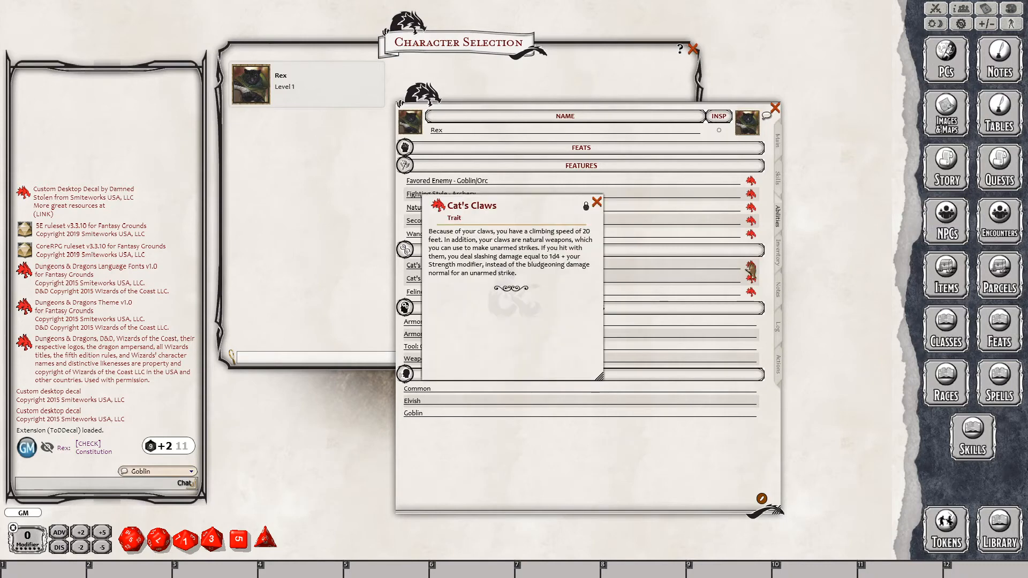
{"action": "left_click", "coordinate": [596, 203]}
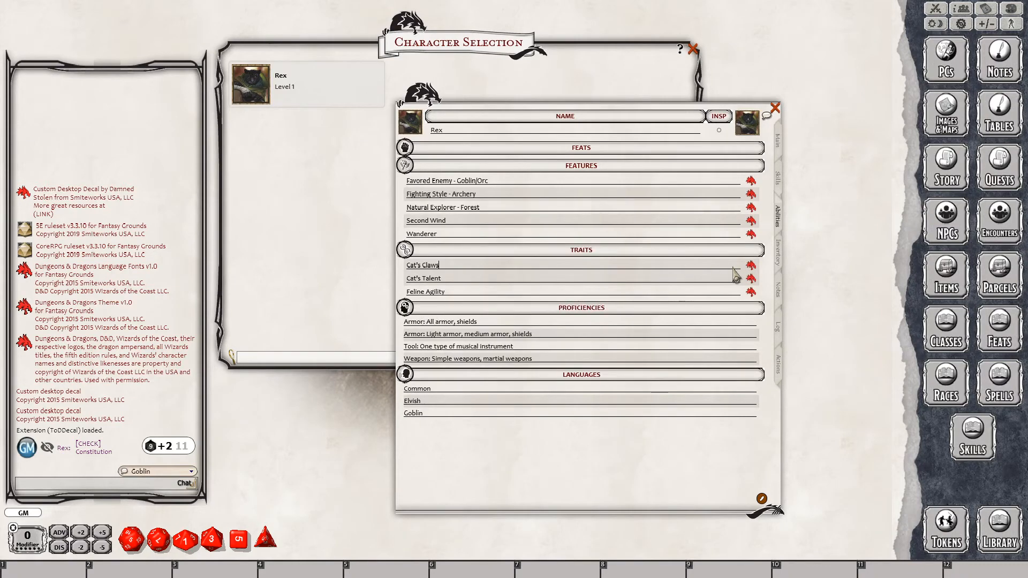
{"action": "left_click", "coordinate": [751, 278]}
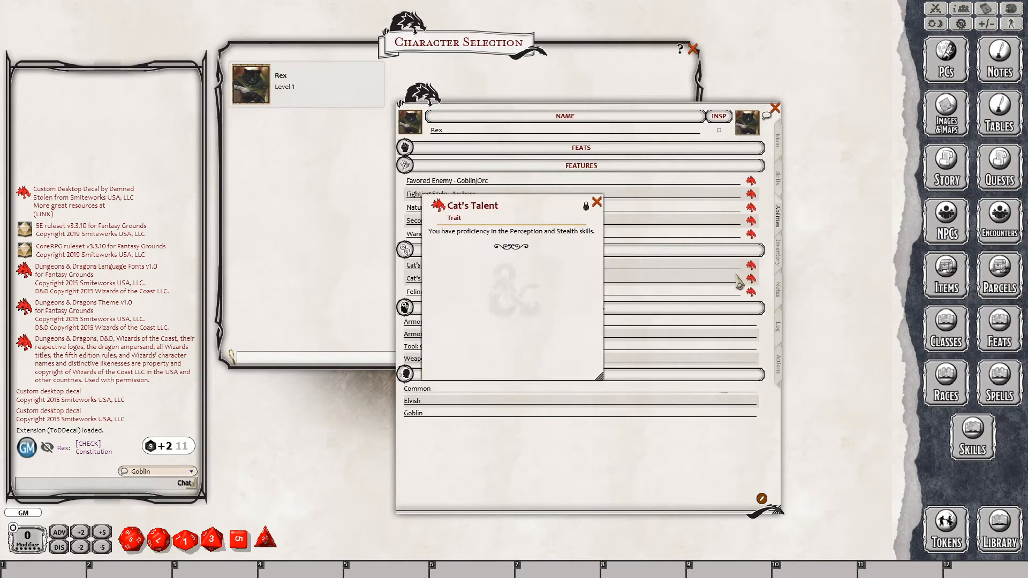
{"action": "left_click", "coordinate": [597, 203]}
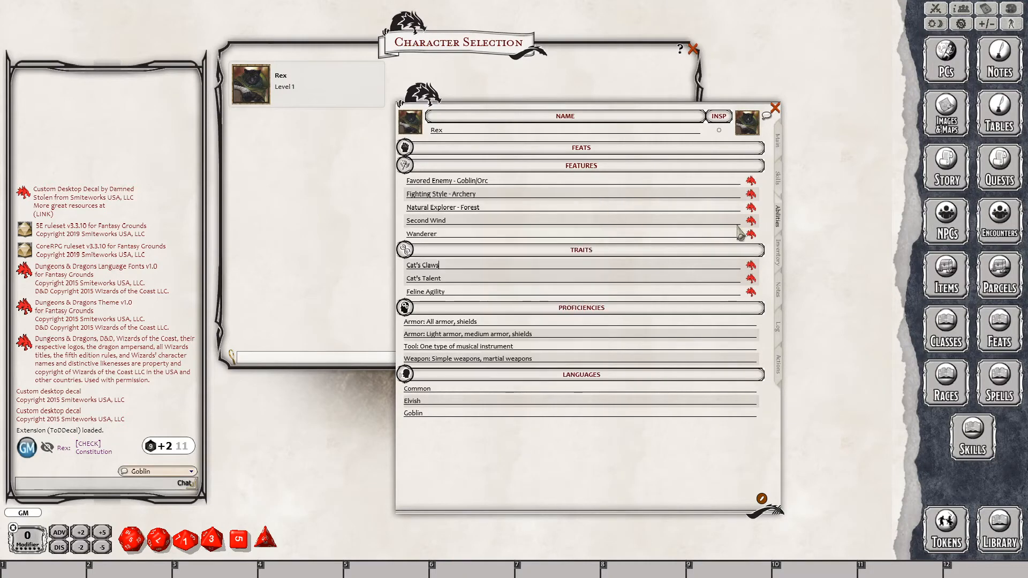
Review the character sheet's main statistics, skills, equipment, personal notes and weapon actions
{"action": "left_click", "coordinate": [777, 149]}
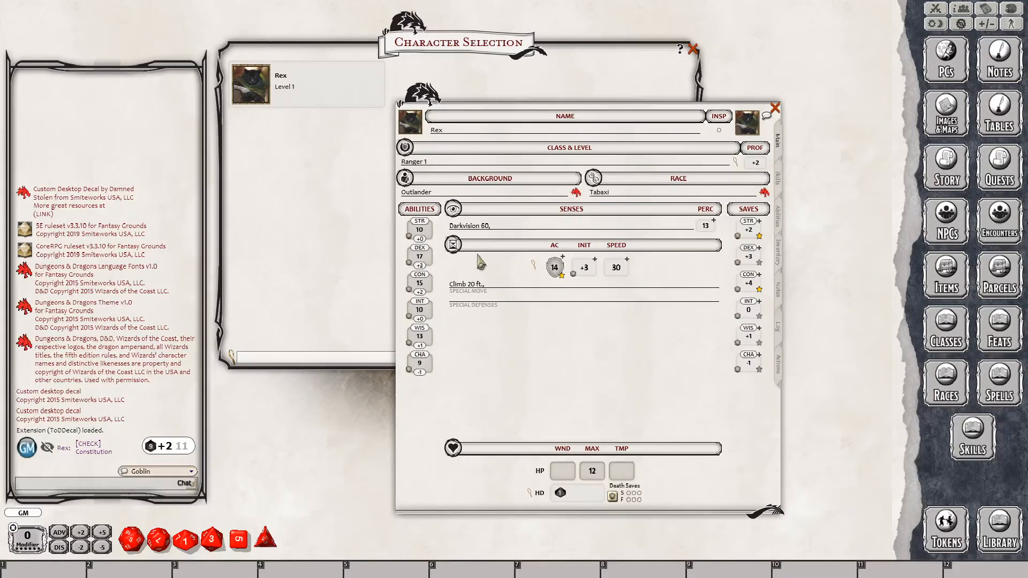
{"action": "left_click", "coordinate": [778, 182]}
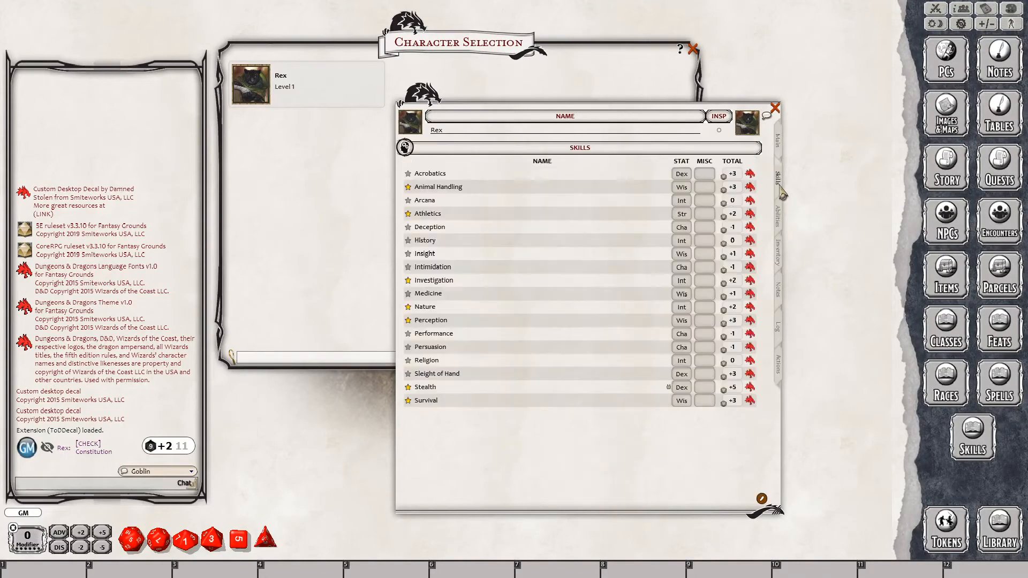
{"action": "left_click", "coordinate": [778, 151]}
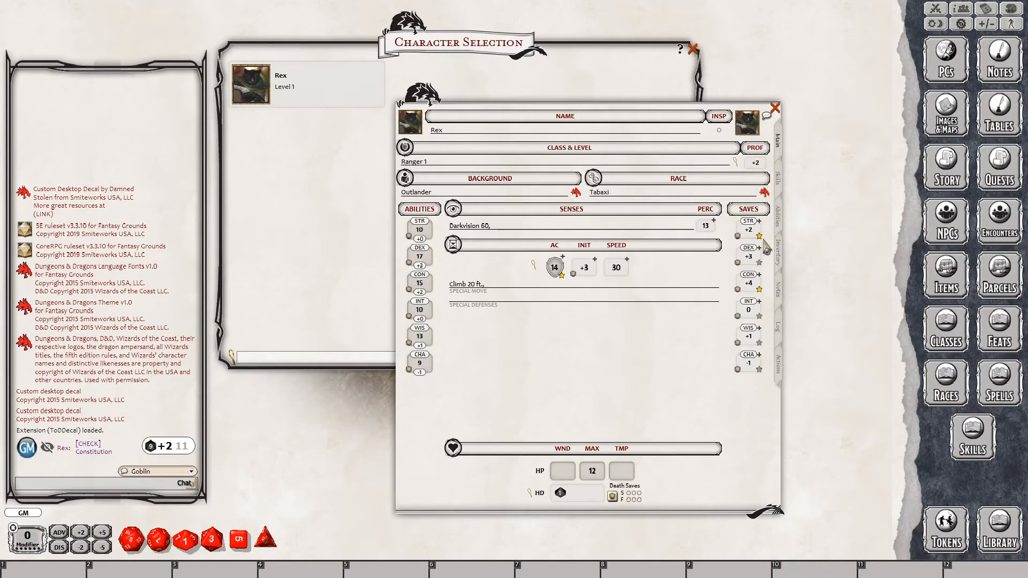
{"action": "left_click", "coordinate": [779, 256]}
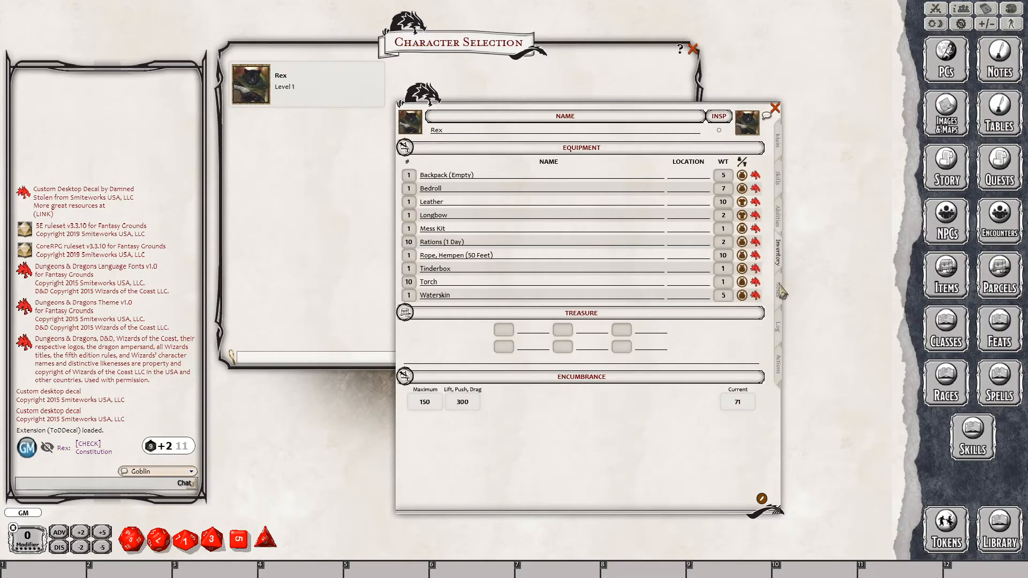
{"action": "left_click", "coordinate": [780, 291]}
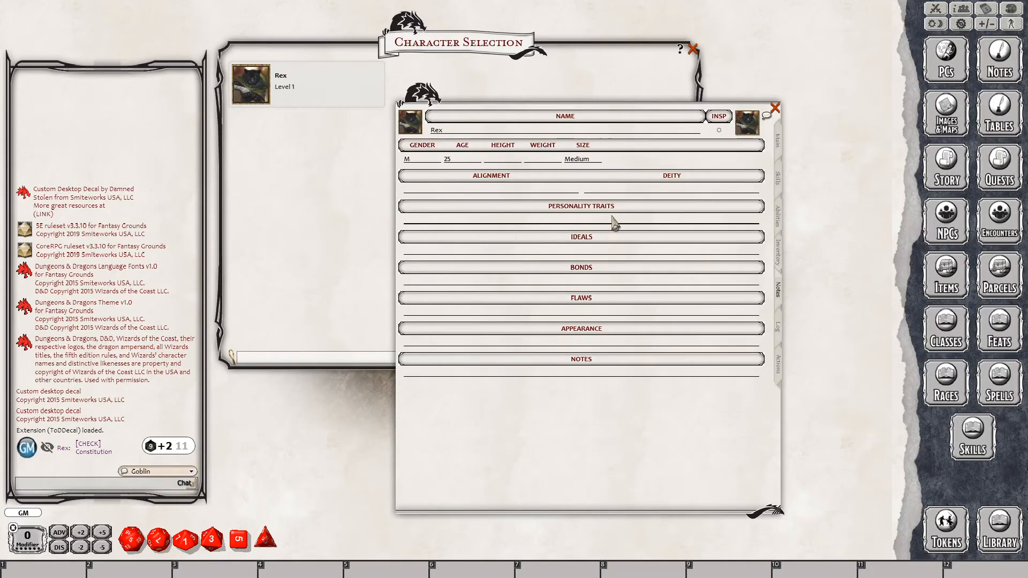
{"action": "left_click", "coordinate": [778, 364]}
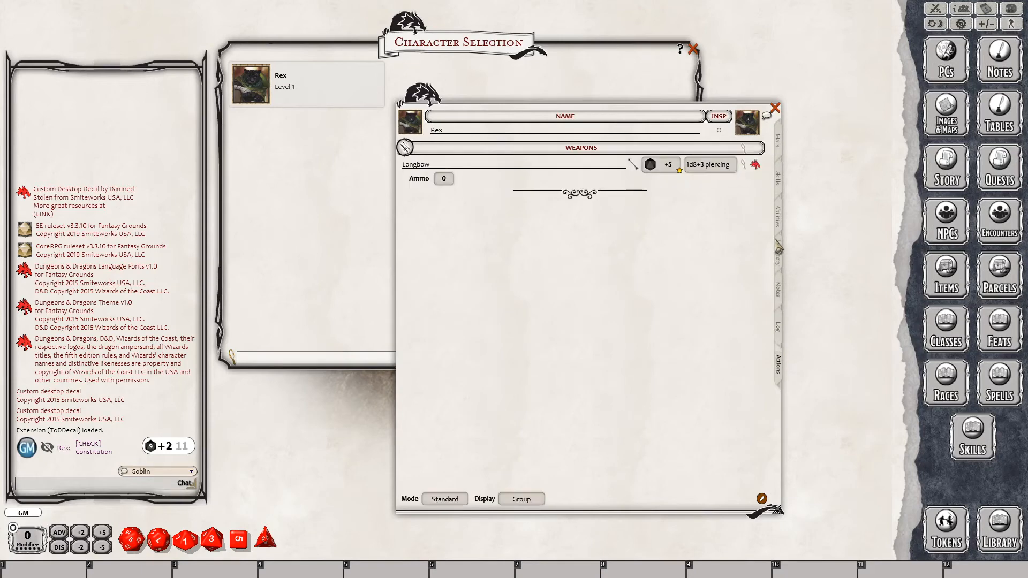
{"action": "left_click", "coordinate": [779, 150]}
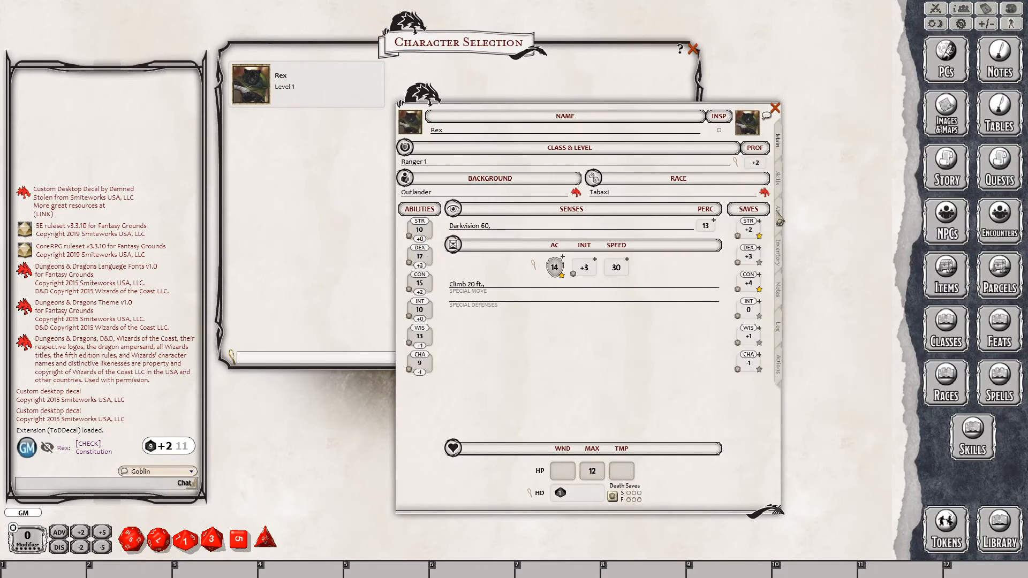
Compare the skill proficiencies with what the Cat's Talent trait grants
{"action": "left_click", "coordinate": [779, 186]}
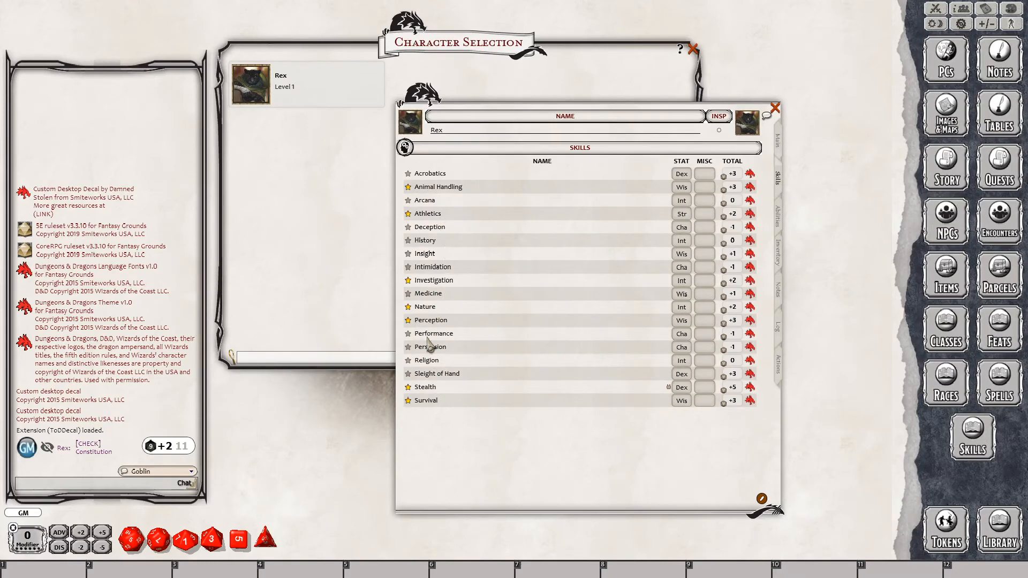
{"action": "left_click", "coordinate": [780, 222]}
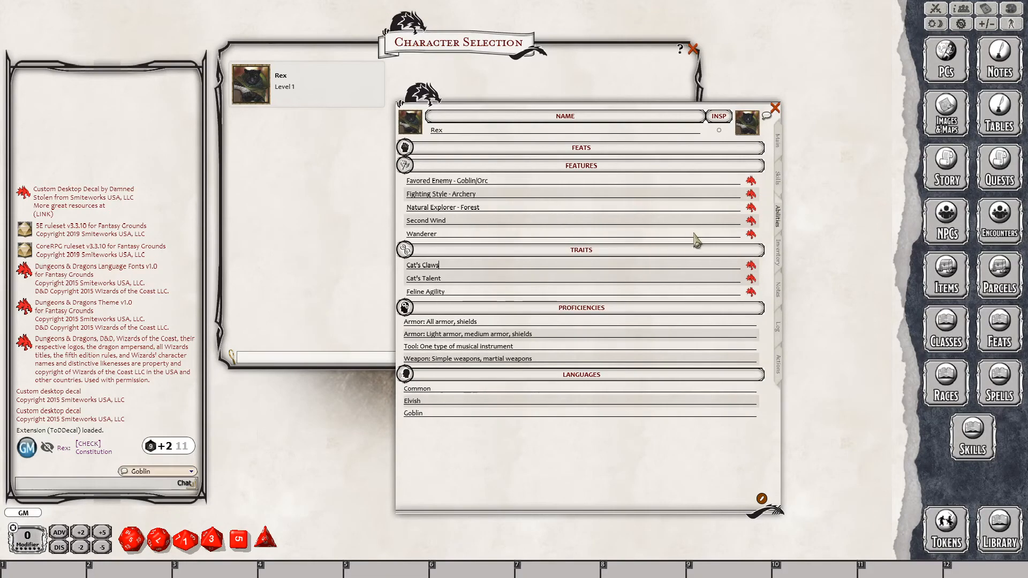
{"action": "left_click", "coordinate": [750, 278]}
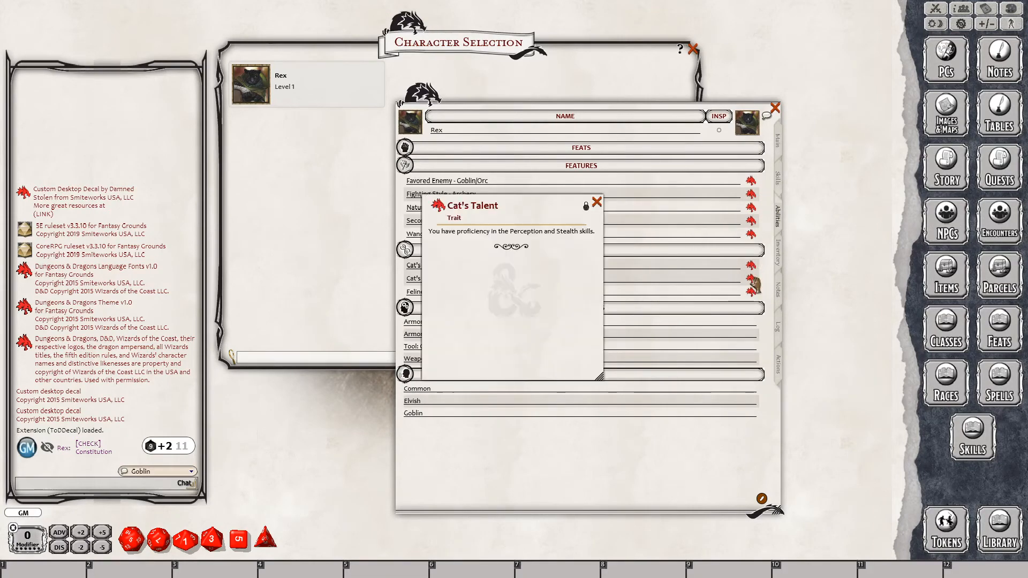
{"action": "left_click", "coordinate": [597, 203]}
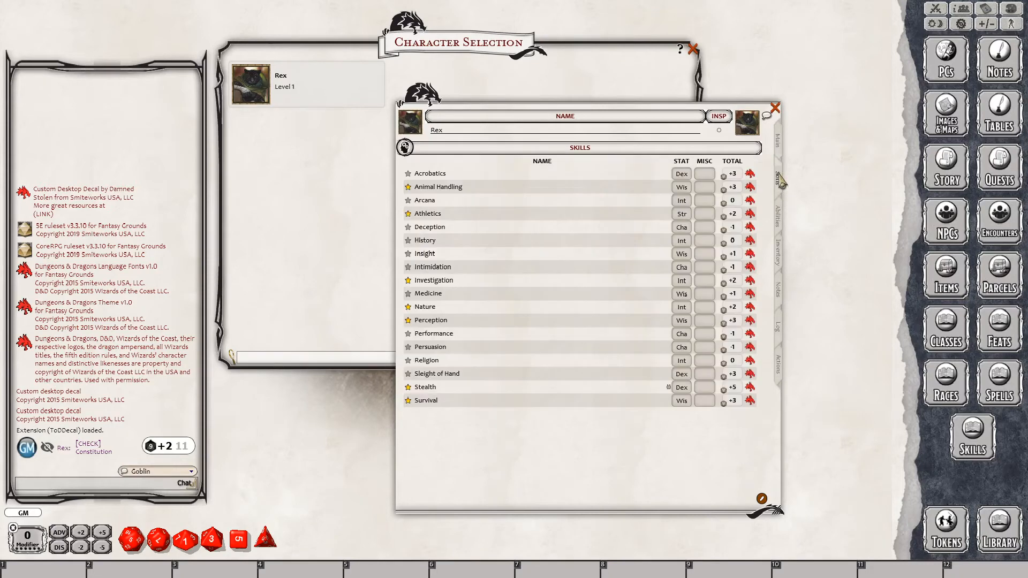
{"action": "left_click", "coordinate": [777, 178]}
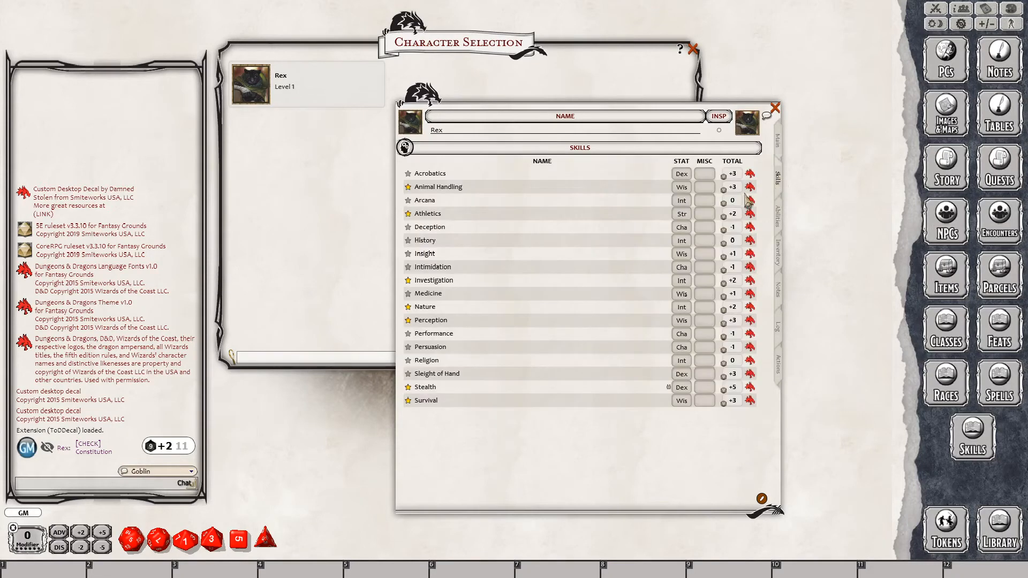
{"action": "left_click", "coordinate": [782, 252]}
Read the Feline Agility trait description, close it and look through the languages available for chat
{"action": "left_click", "coordinate": [781, 215]}
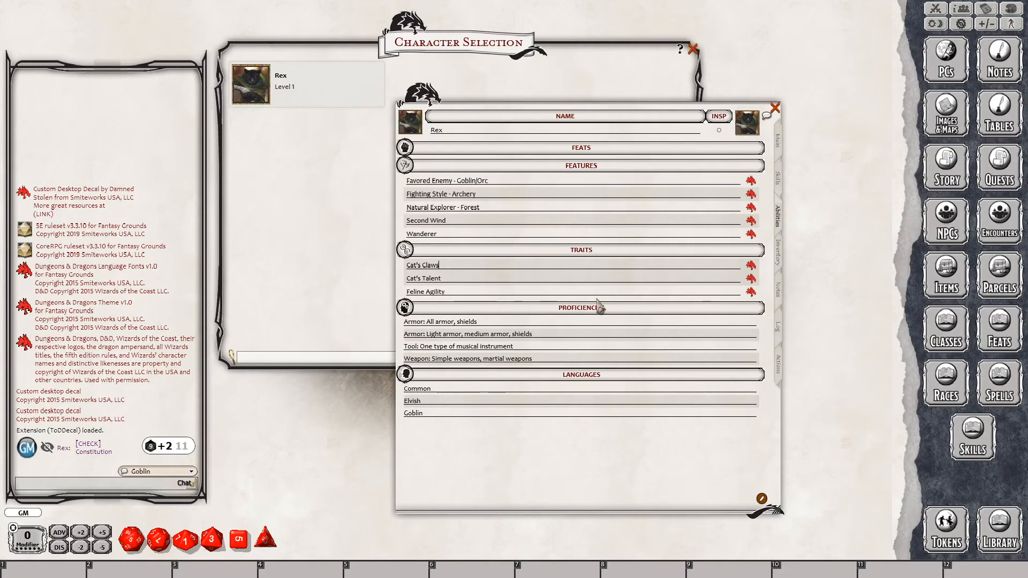
{"action": "left_click", "coordinate": [750, 292]}
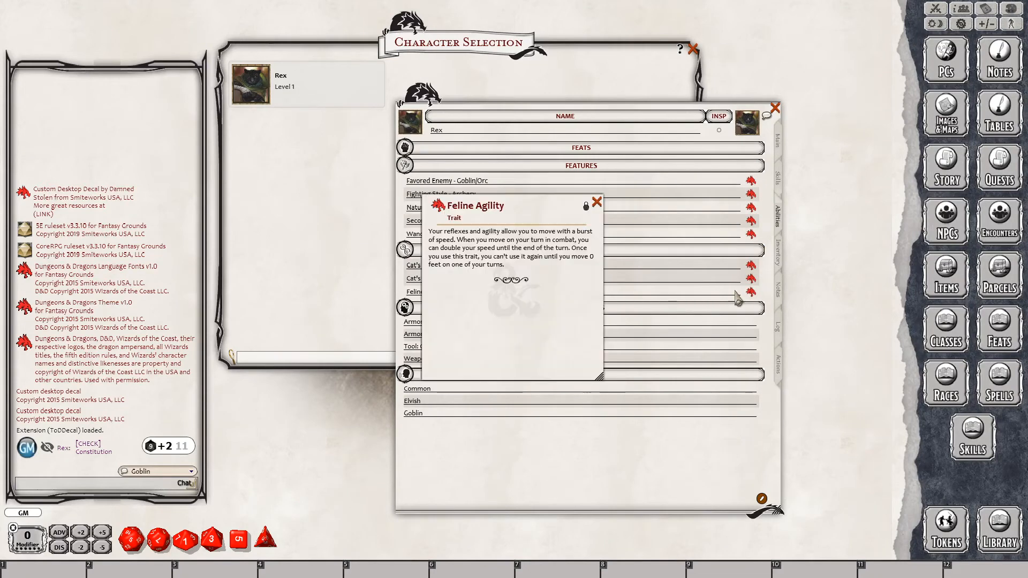
{"action": "left_click", "coordinate": [597, 203]}
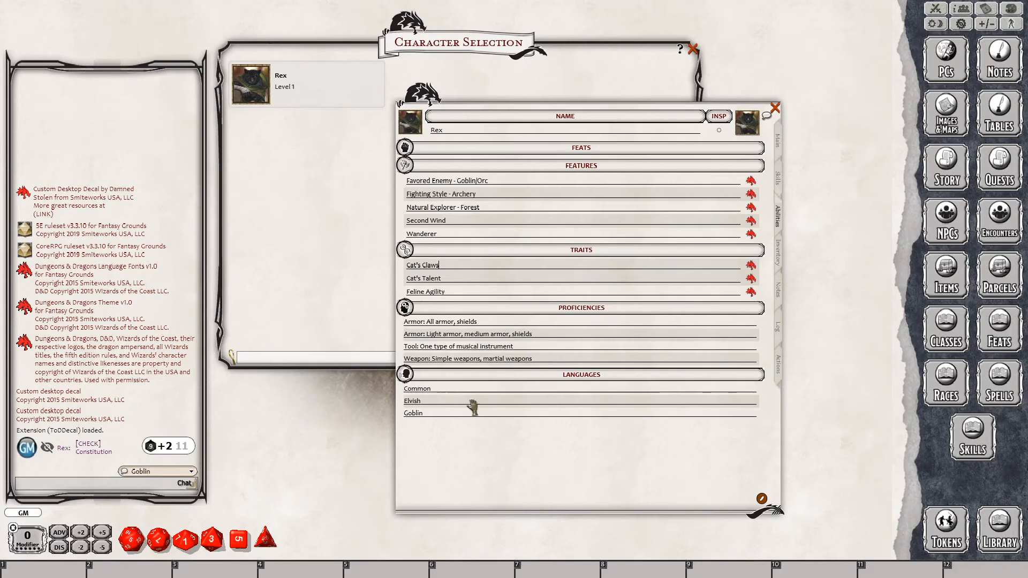
{"action": "left_click", "coordinate": [191, 471]}
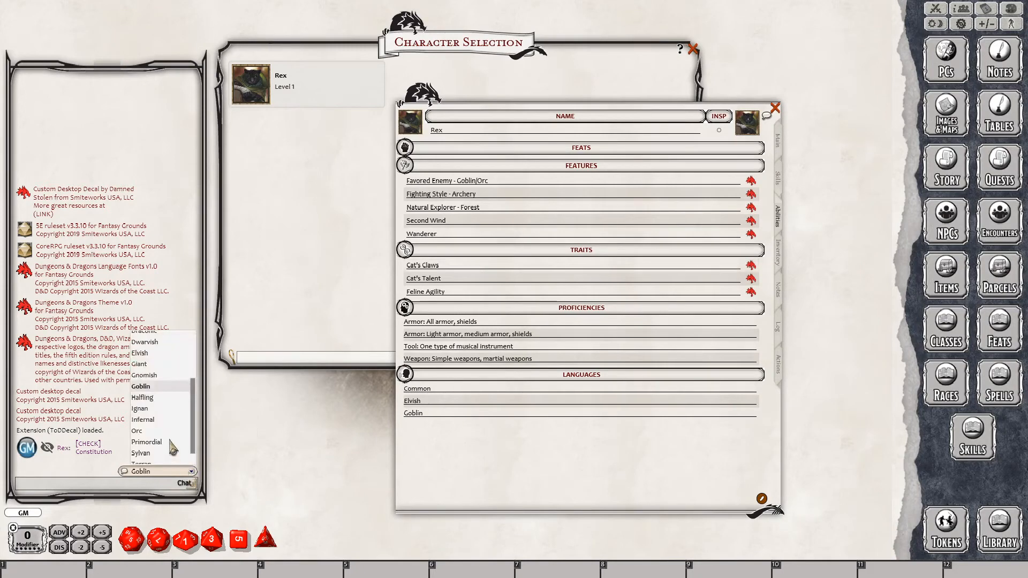
{"action": "scroll", "coordinate": [163, 426], "scroll_direction": "up", "scroll_amount": 3}
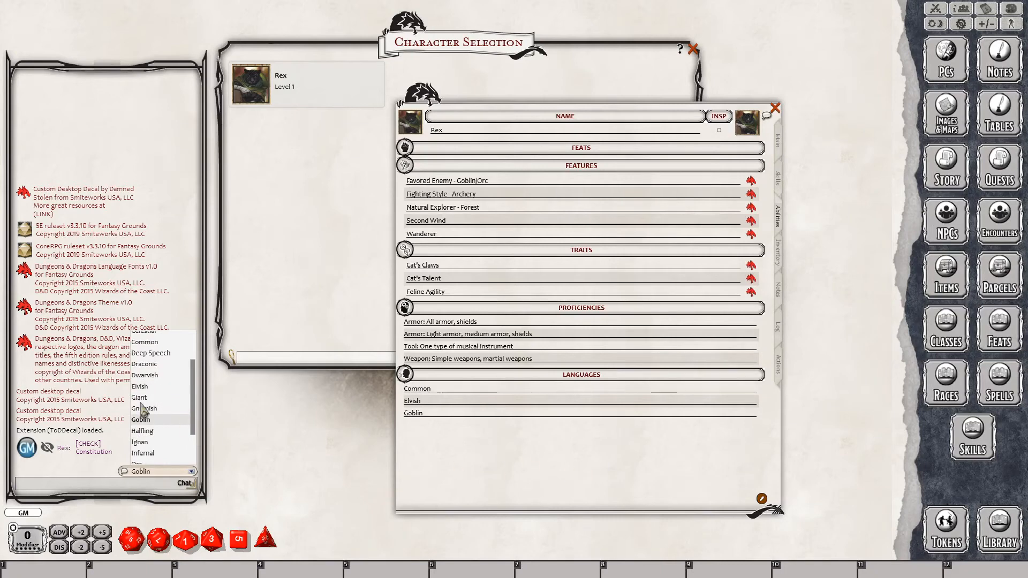
Look through the equipment, notes and adventure log, and set the Longbow's ammo to 20
{"action": "left_click", "coordinate": [779, 257]}
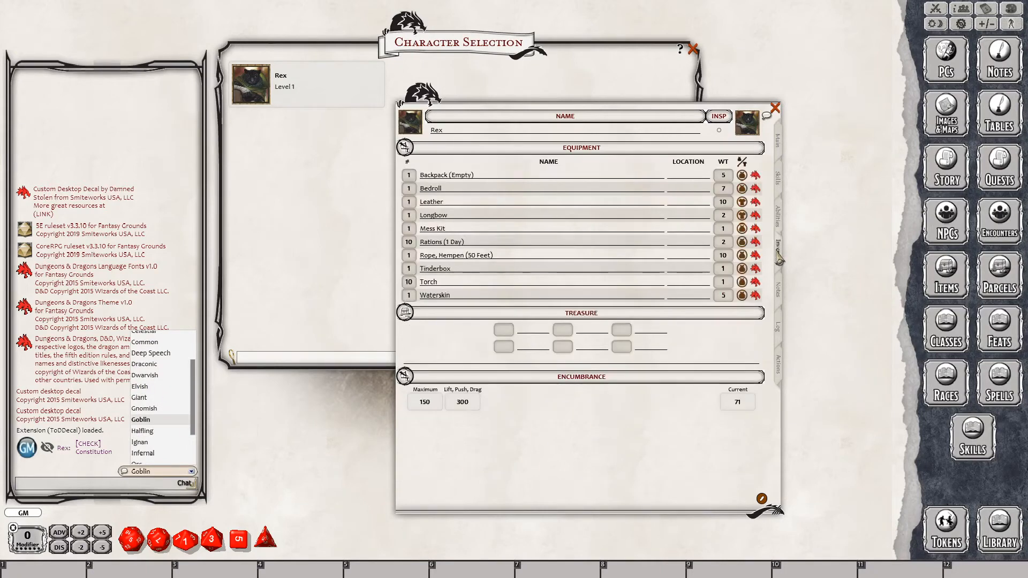
{"action": "left_click", "coordinate": [778, 296]}
{"action": "left_click", "coordinate": [779, 327]}
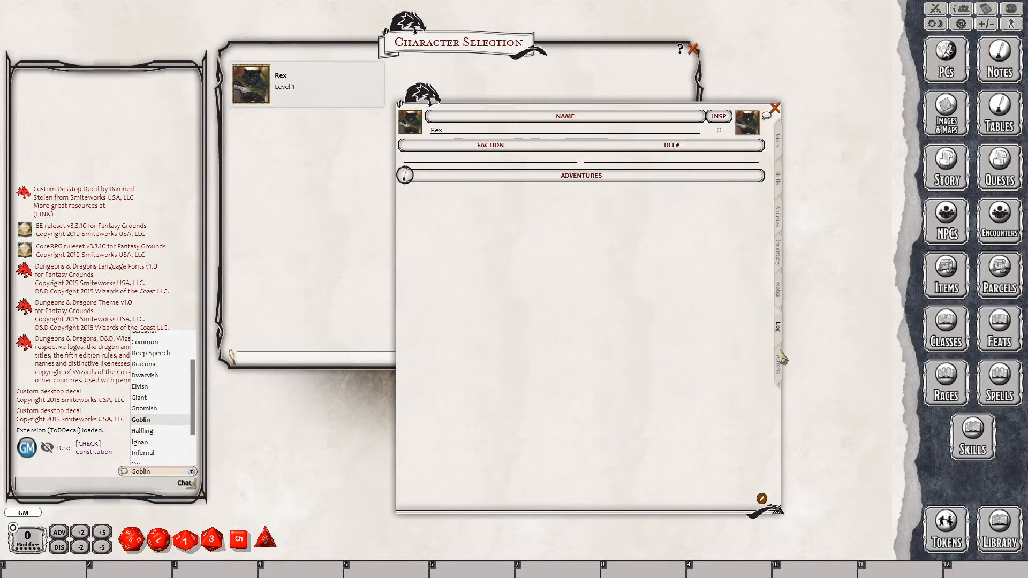
{"action": "left_click", "coordinate": [779, 366]}
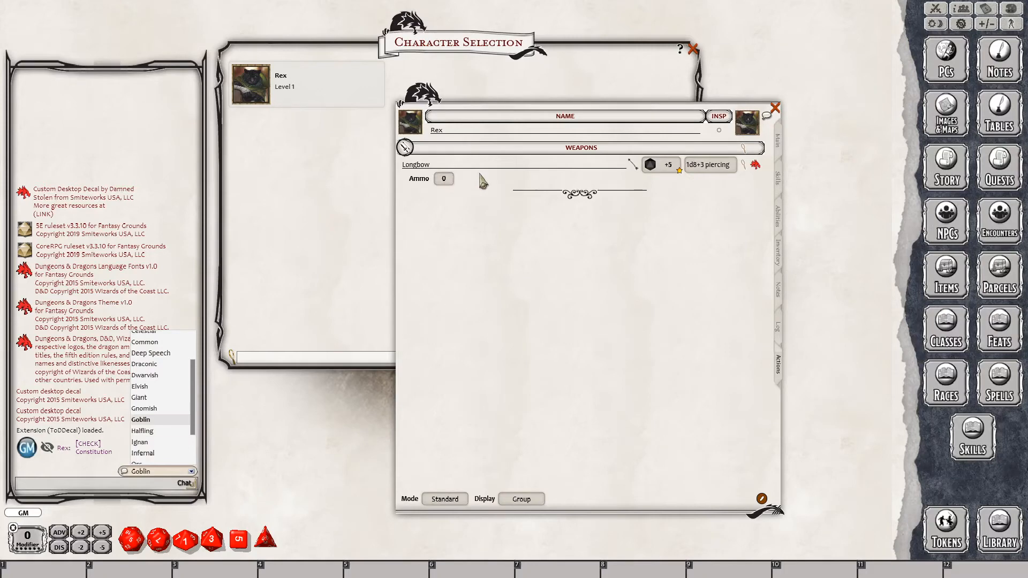
{"action": "left_click", "coordinate": [446, 179]}
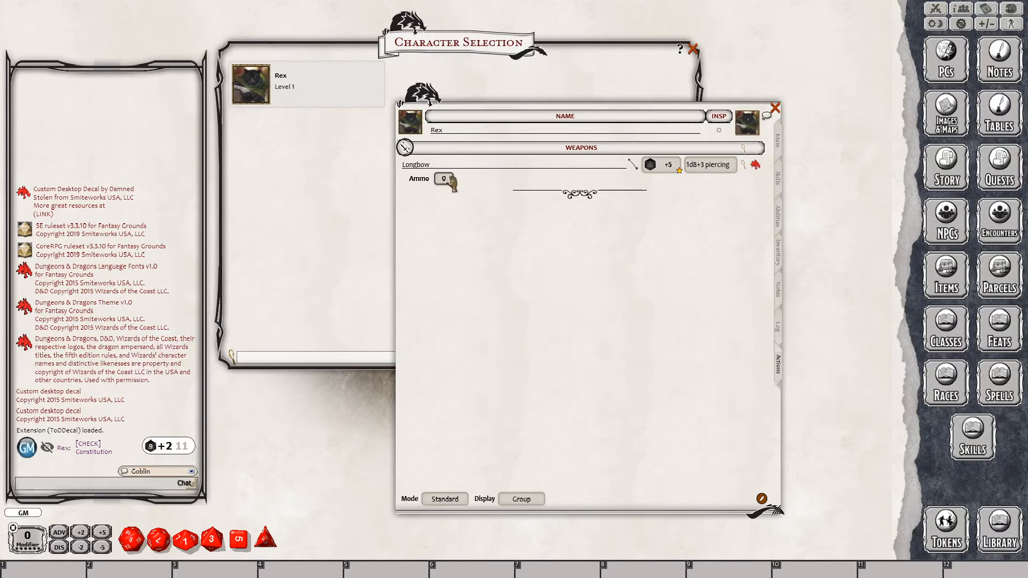
{"action": "type", "text": "20"}
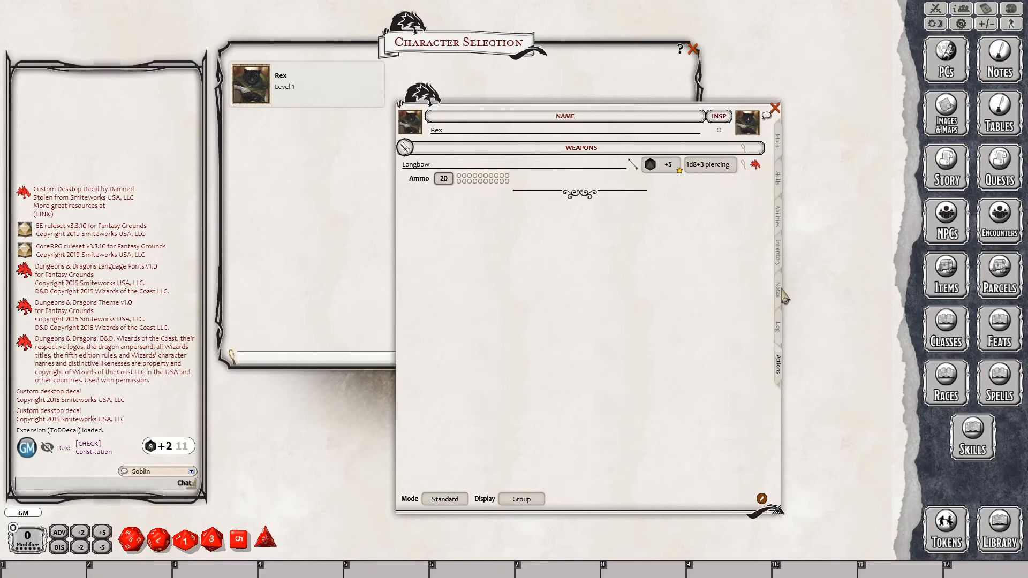
Show the character's inventory and search the item library for "quiver"
{"action": "left_click", "coordinate": [780, 256]}
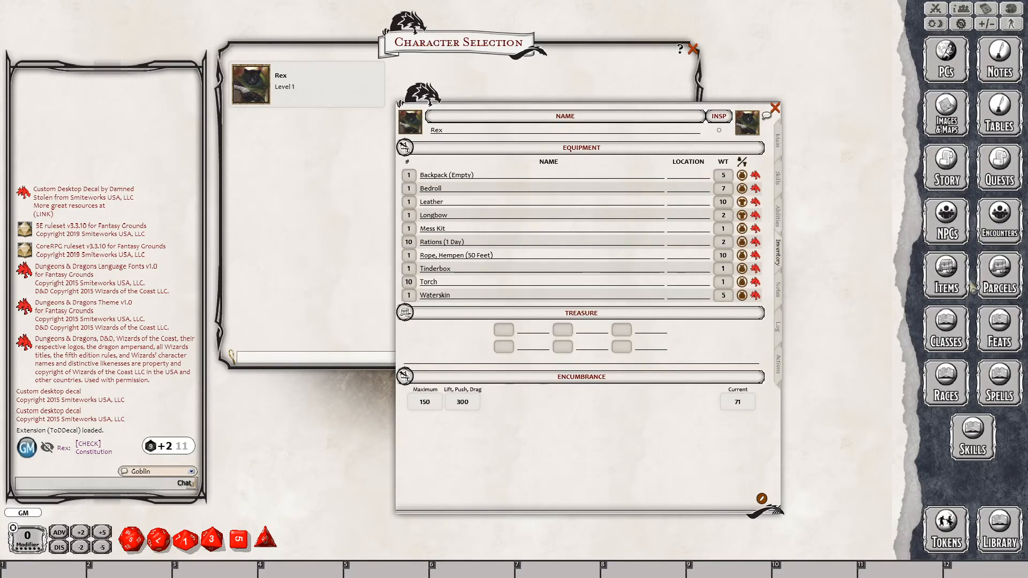
{"action": "left_click", "coordinate": [945, 275]}
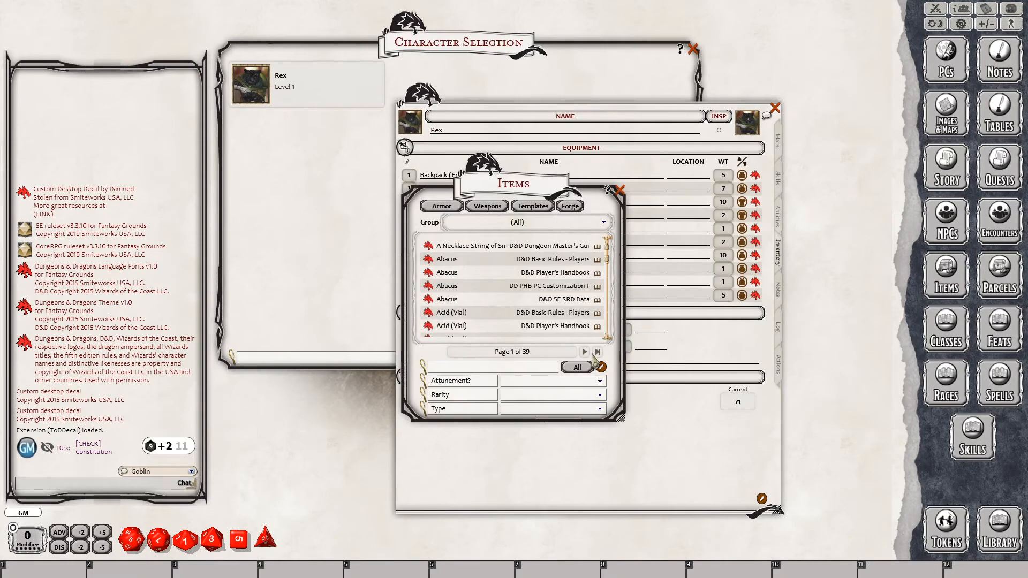
{"action": "left_click", "coordinate": [488, 370]}
{"action": "type", "text": "quiver"}
{"action": "key", "text": "Return"}
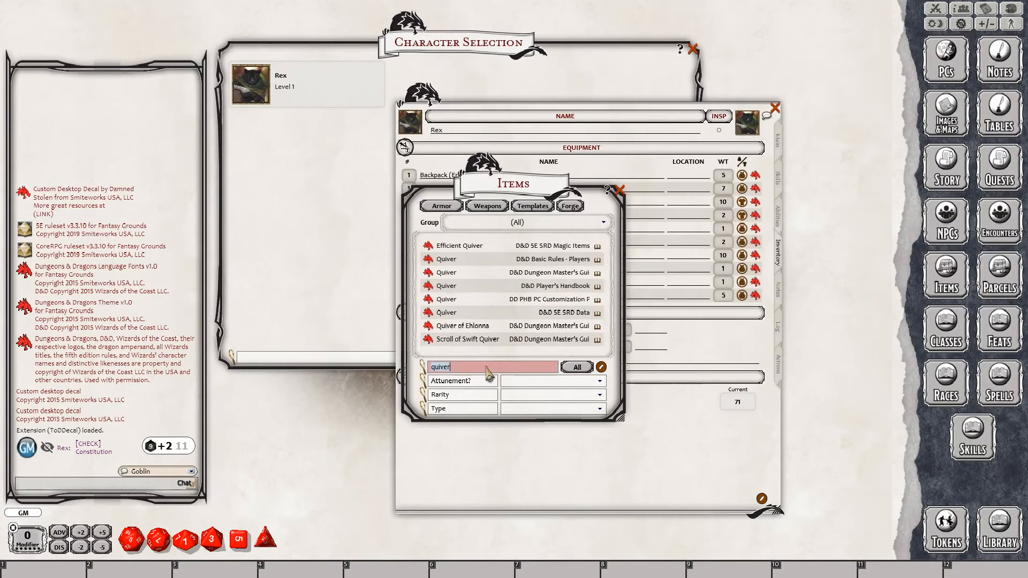
Filter the item library by "quiv" and add the D&D Basic Rules Quiver to the character's equipment
{"action": "key", "text": "BackSpace"}
{"action": "key", "text": "BackSpace"}
{"action": "key", "text": "Return"}
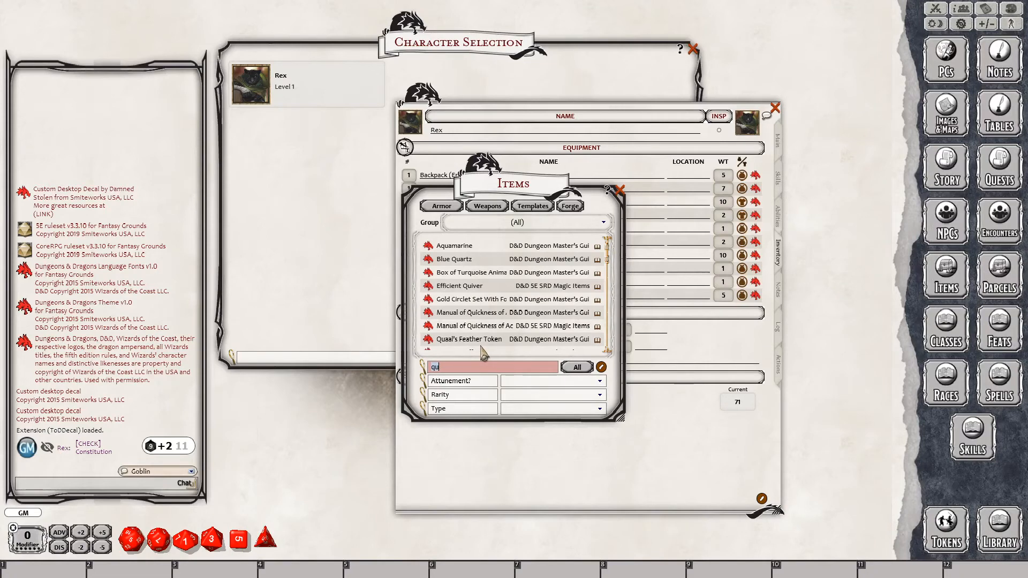
{"action": "key", "text": "BackSpace"}
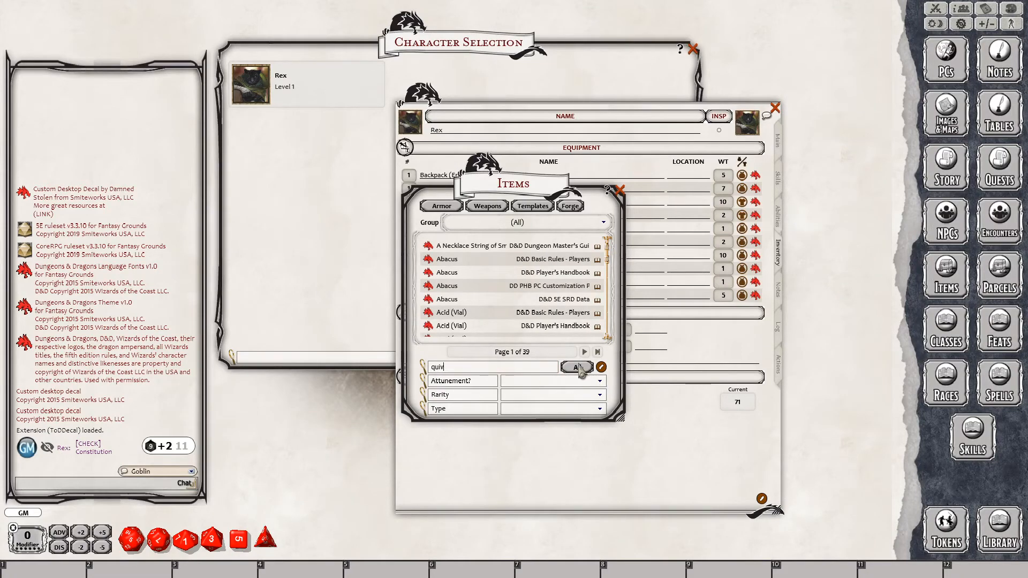
{"action": "key", "text": "Return"}
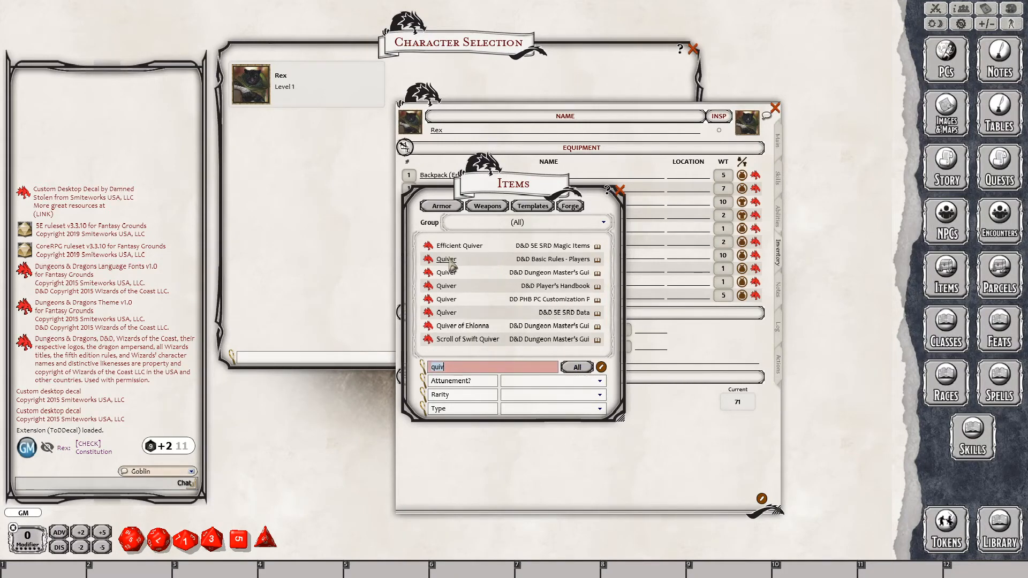
{"action": "left_click_drag", "start_coordinate": [575, 202], "coordinate": [853, 317]}
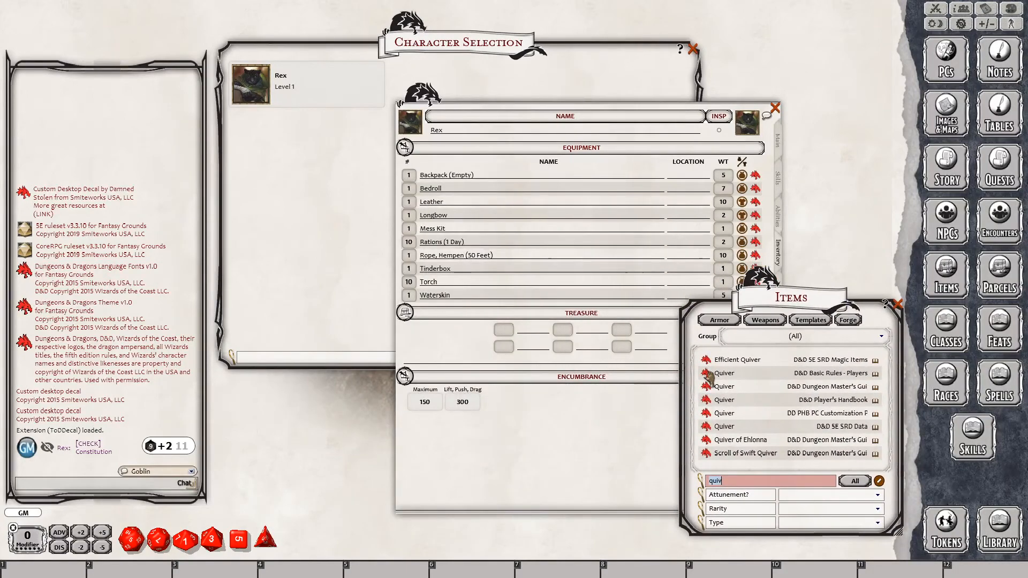
{"action": "left_click_drag", "start_coordinate": [706, 376], "coordinate": [455, 310]}
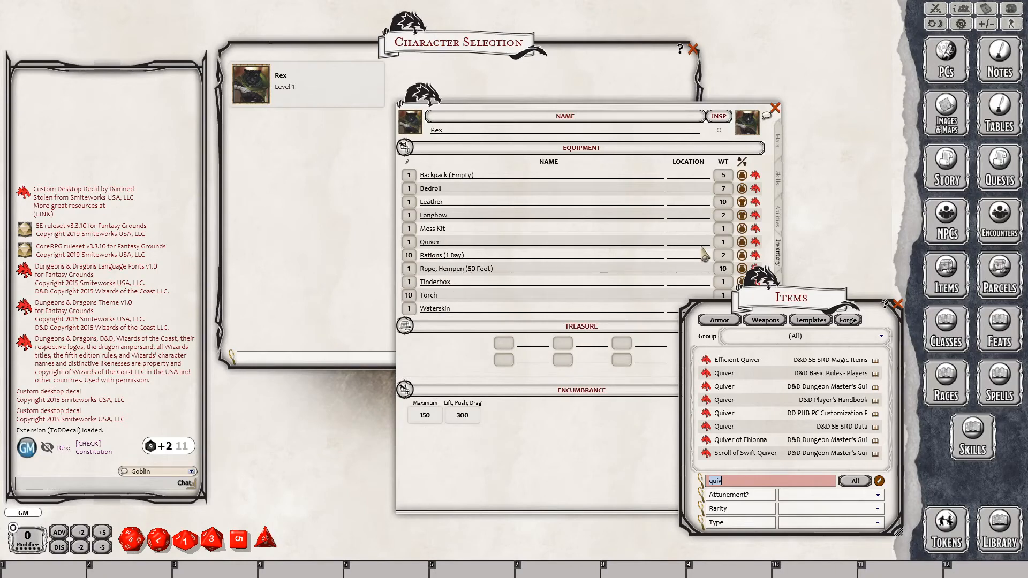
Read the description of the added Quiver, close it along with the item library, and shift the character sheet slightly aside
{"action": "left_click", "coordinate": [755, 243]}
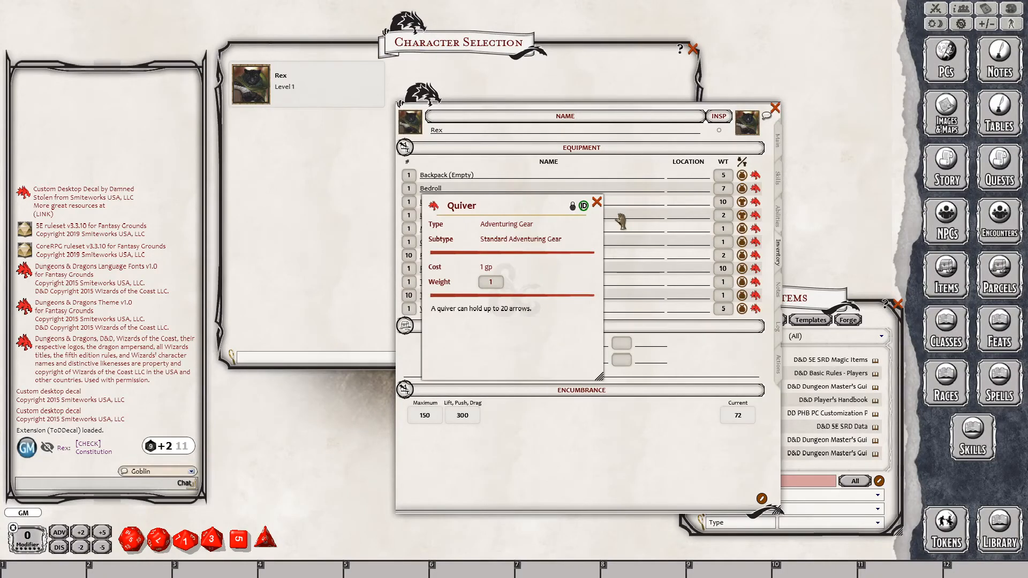
{"action": "left_click", "coordinate": [598, 202]}
{"action": "left_click", "coordinate": [898, 303]}
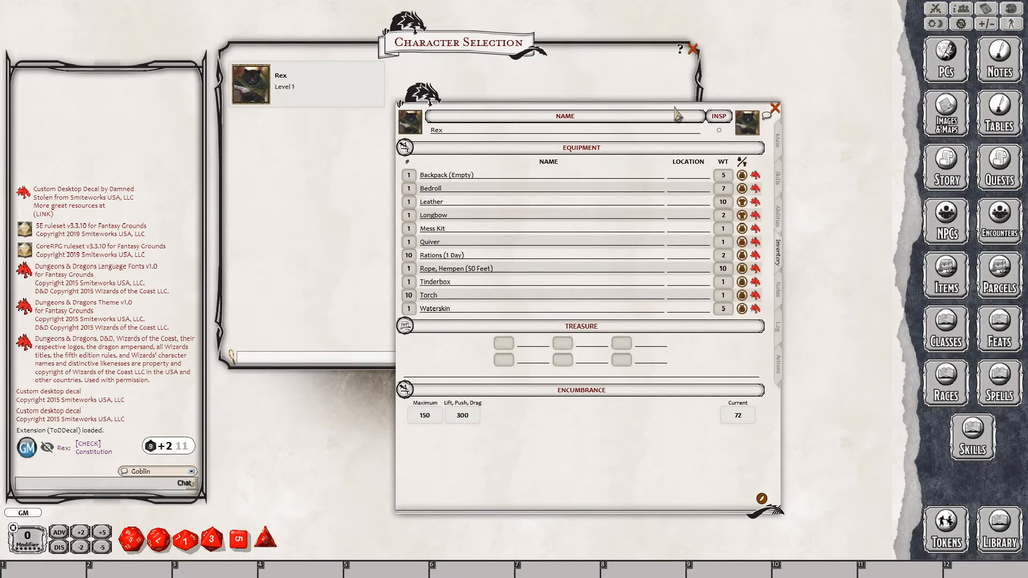
{"action": "left_click_drag", "start_coordinate": [675, 113], "coordinate": [695, 112]}
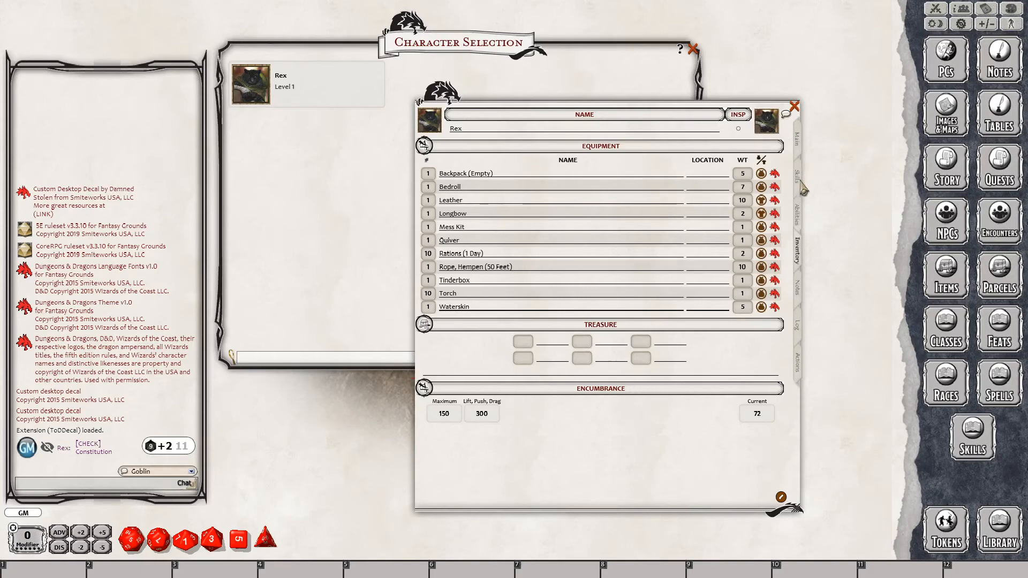
Read the character's Outlander background description through to its suggested characteristics tables
{"action": "left_click", "coordinate": [798, 142]}
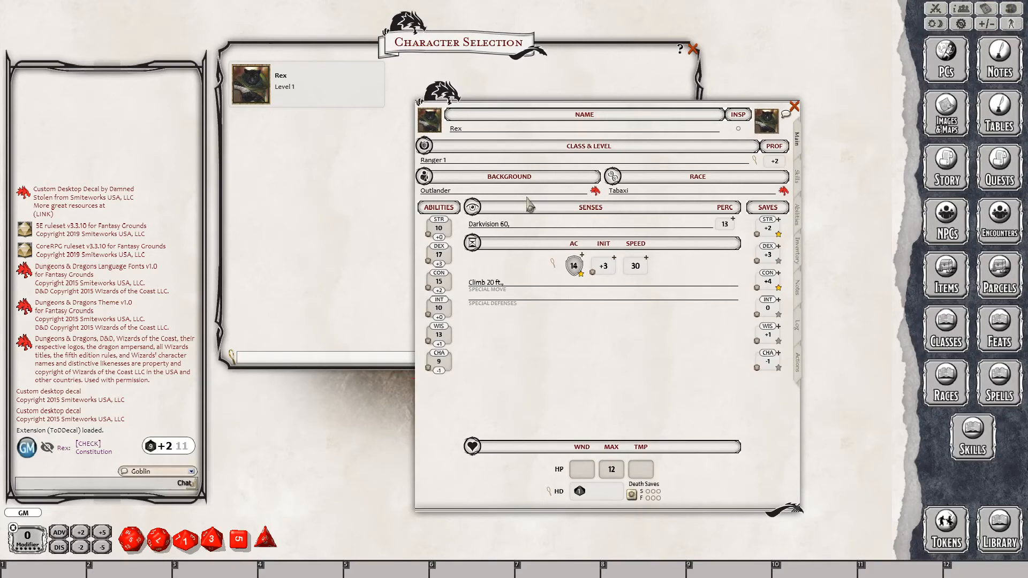
{"action": "left_click", "coordinate": [595, 191]}
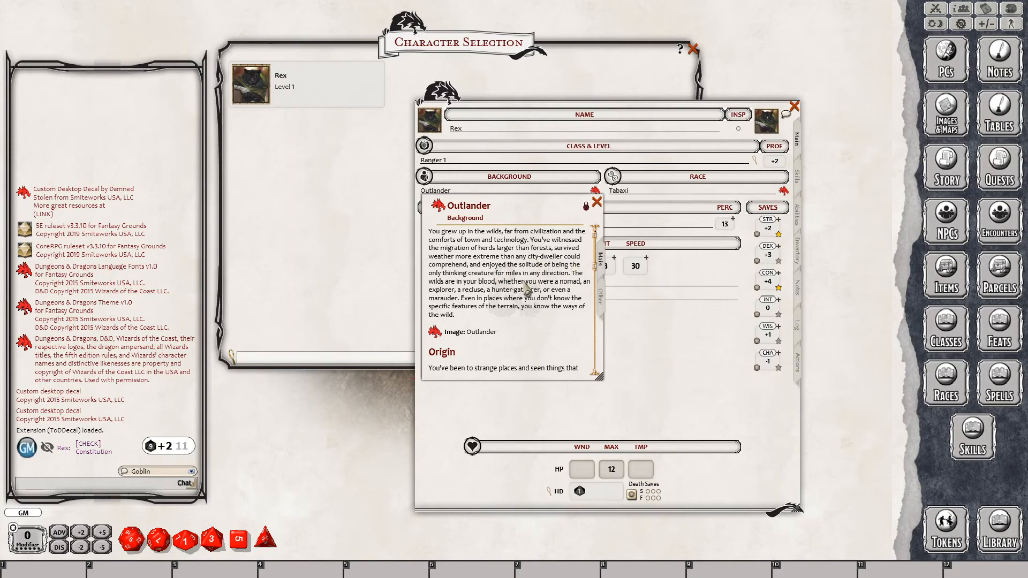
{"action": "scroll", "coordinate": [526, 289], "scroll_direction": "down", "scroll_amount": 5}
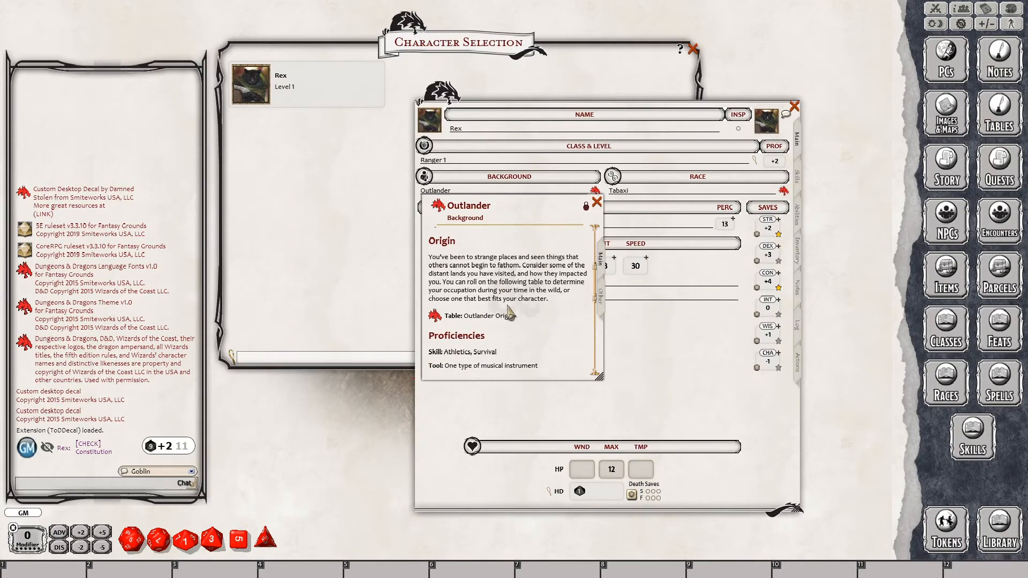
{"action": "scroll", "coordinate": [511, 316], "scroll_direction": "down", "scroll_amount": 1}
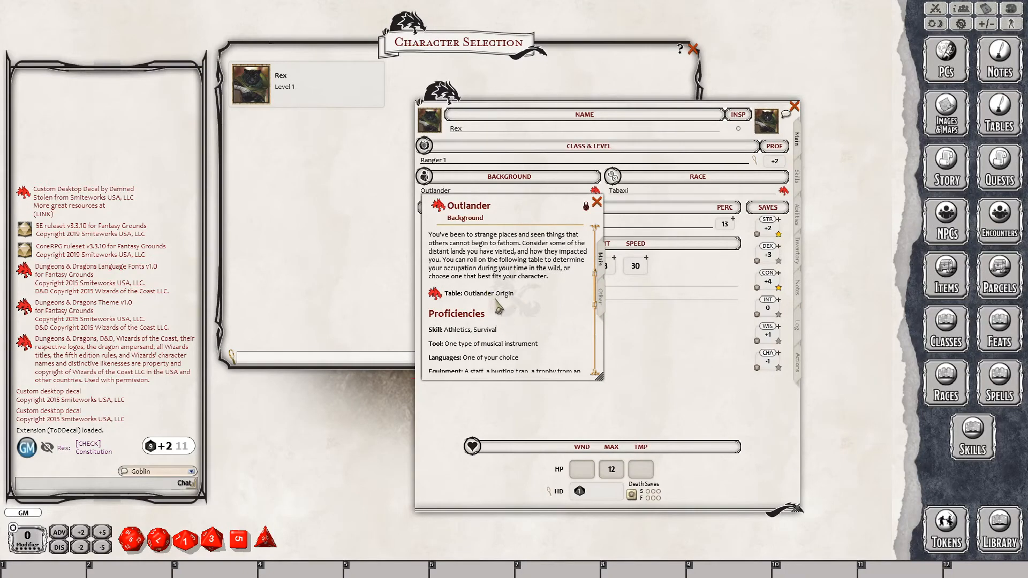
{"action": "scroll", "coordinate": [497, 302], "scroll_direction": "down", "scroll_amount": 7}
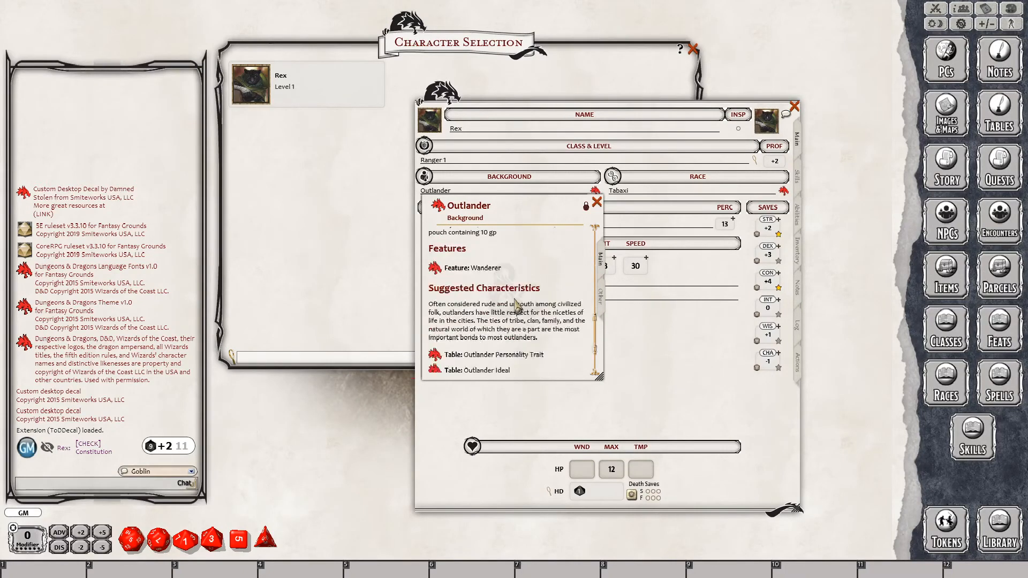
{"action": "scroll", "coordinate": [515, 304], "scroll_direction": "down", "scroll_amount": 1}
{"action": "scroll", "coordinate": [506, 300], "scroll_direction": "down", "scroll_amount": 1}
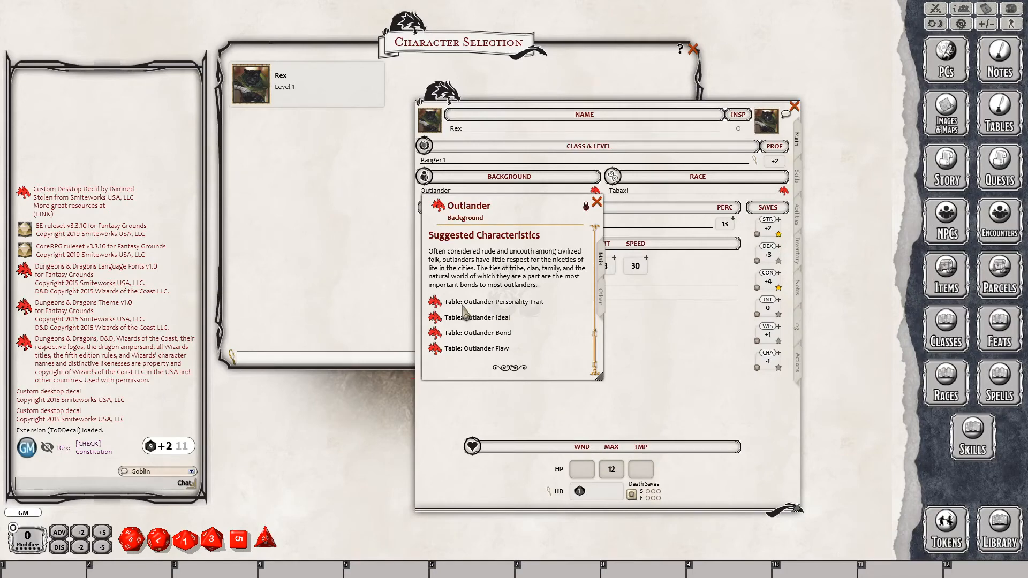
Look through the Outlander Personality Trait table and roll a trait from it to the chat
{"action": "left_click", "coordinate": [428, 305]}
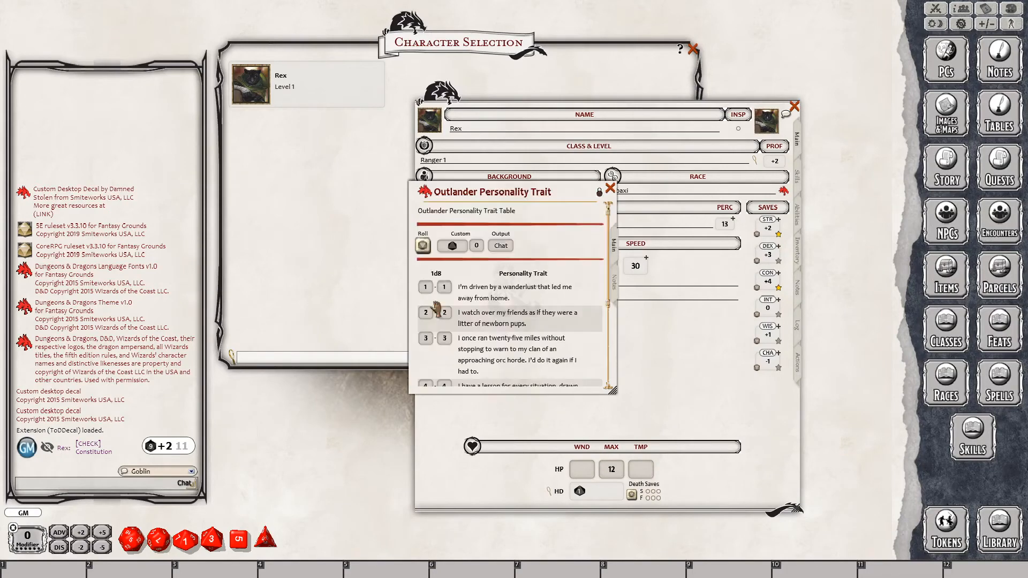
{"action": "scroll", "coordinate": [527, 300], "scroll_direction": "down", "scroll_amount": 4}
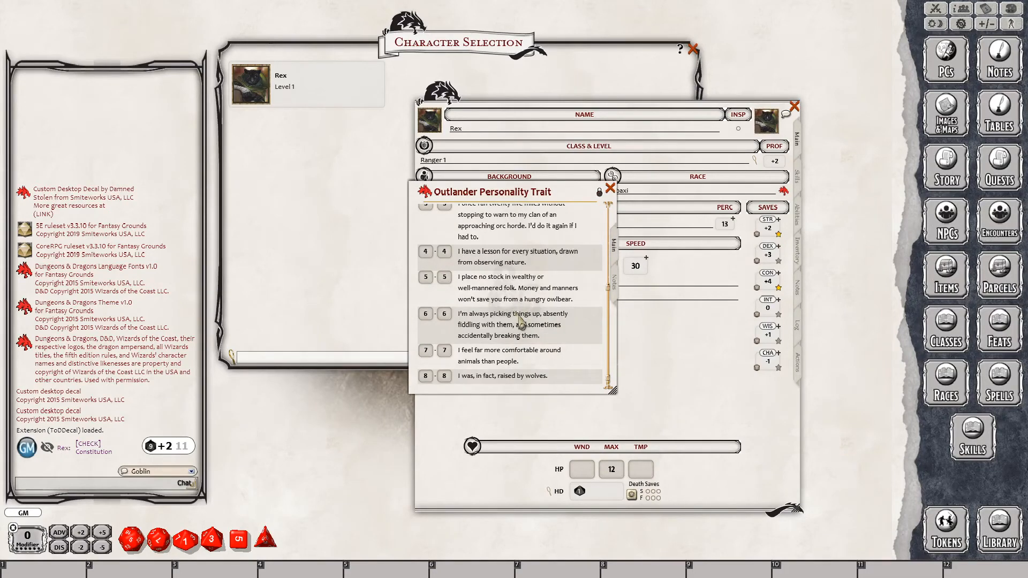
{"action": "scroll", "coordinate": [520, 320], "scroll_direction": "up", "scroll_amount": 5}
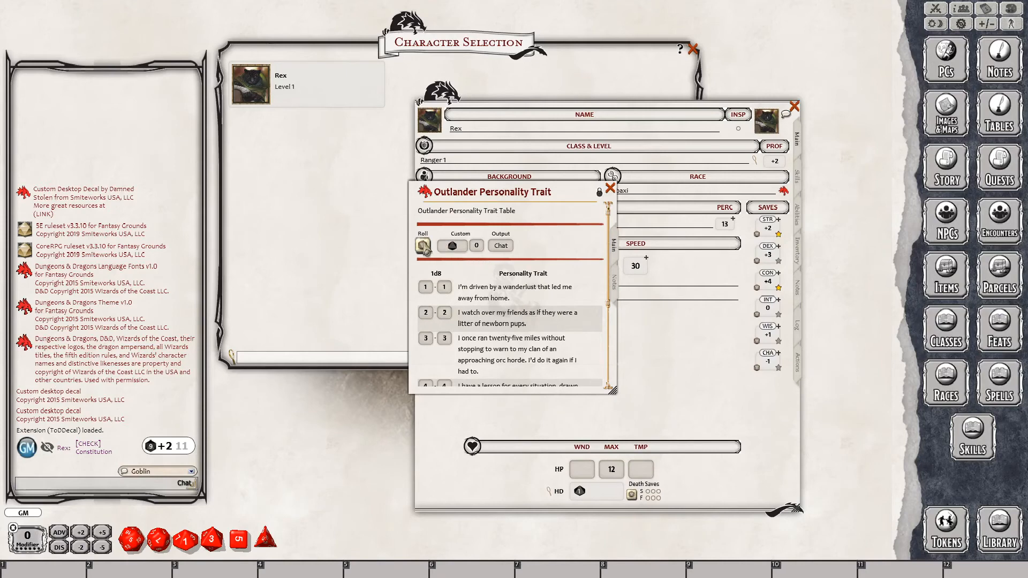
{"action": "left_click", "coordinate": [423, 246]}
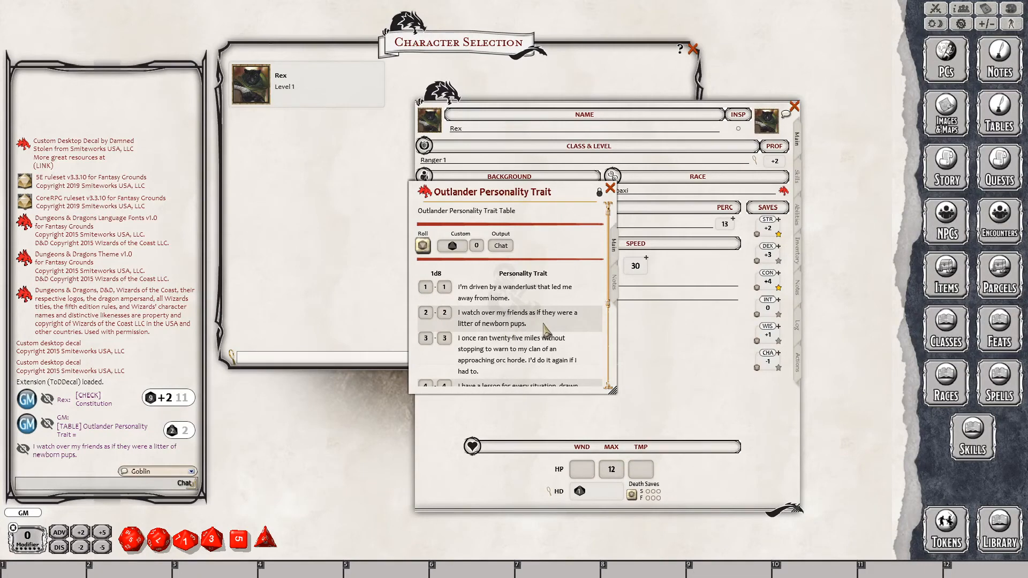
Set both Outlander windows beside the sheet and copy "I watch over my friends as if they were a litter of newborn pups." into Personality Traits
{"action": "left_click_drag", "start_coordinate": [547, 199], "coordinate": [332, 305]}
{"action": "left_click_drag", "start_coordinate": [510, 210], "coordinate": [292, 111]}
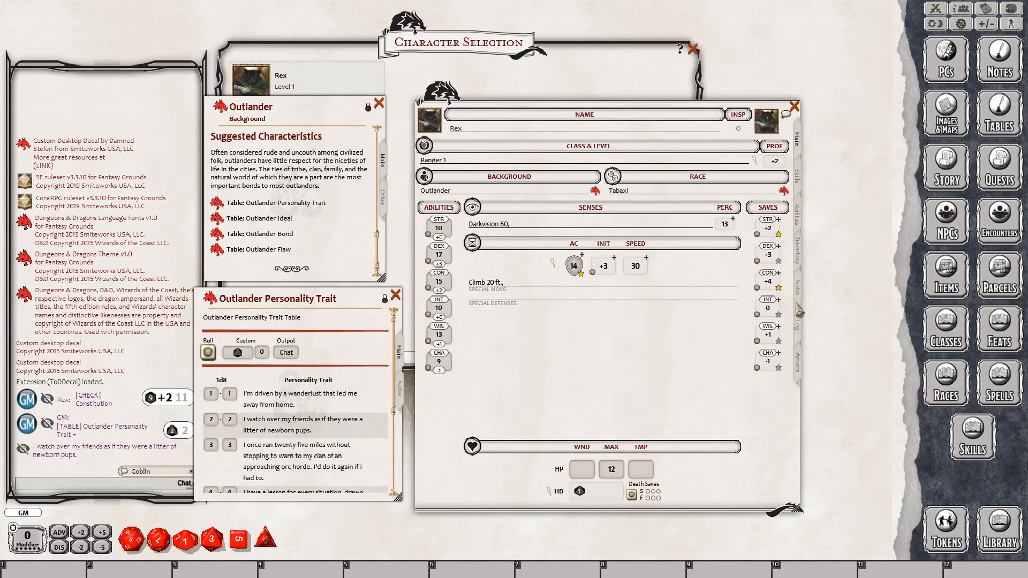
{"action": "left_click", "coordinate": [797, 286]}
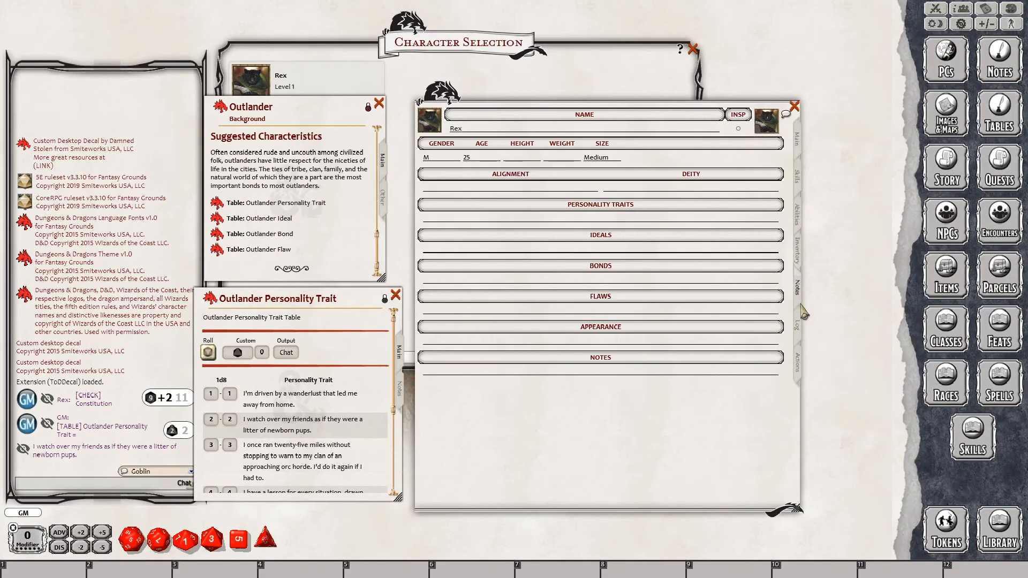
{"action": "left_click", "coordinate": [600, 217]}
{"action": "left_click_drag", "start_coordinate": [78, 459], "coordinate": [536, 224]}
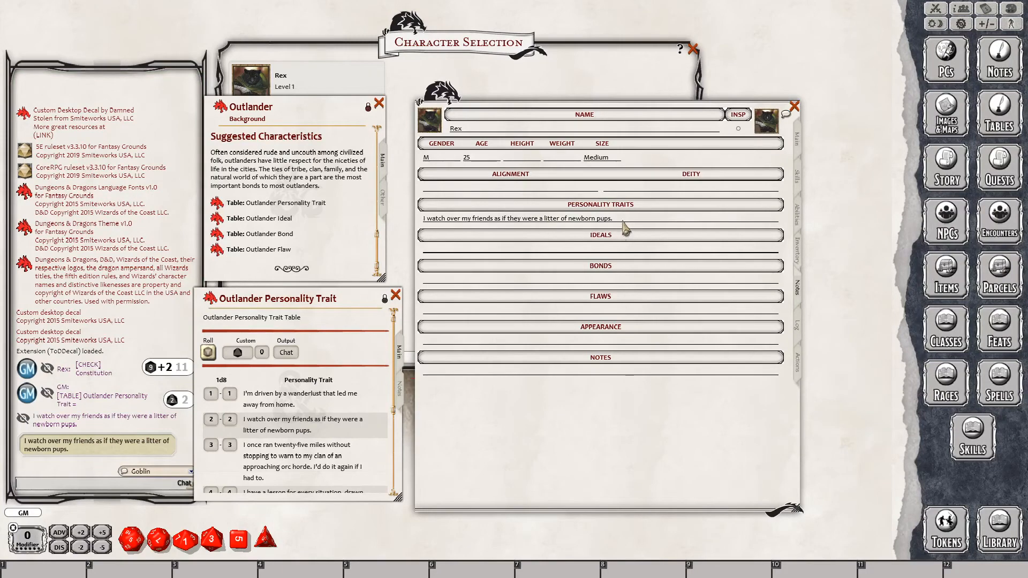
{"action": "key", "text": "Return"}
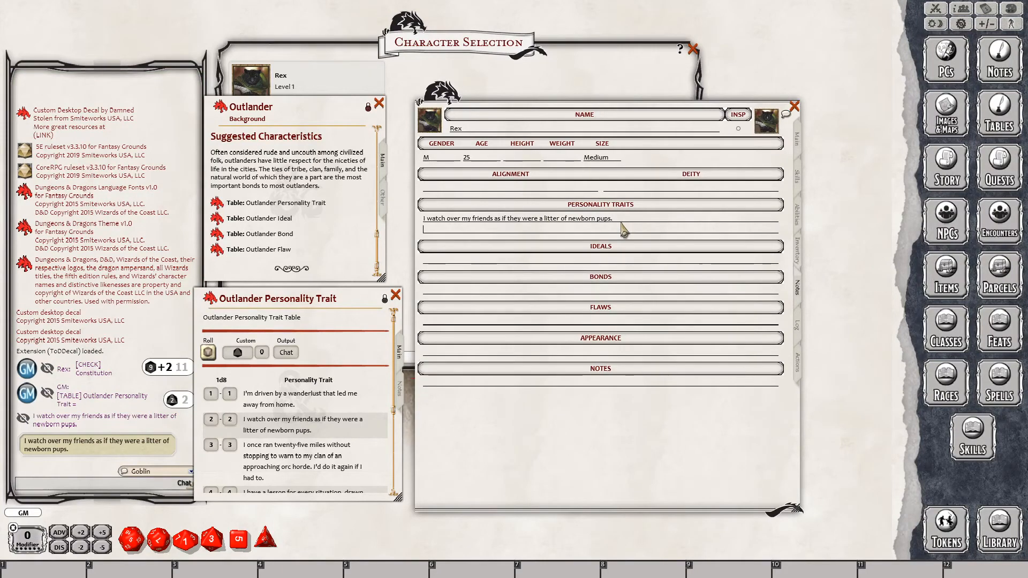
Roll on the Outlander Ideal table, copy the "Greater Good" result into Ideals, and close the ideal and personality trait tables
{"action": "left_click", "coordinate": [217, 219]}
{"action": "left_click", "coordinate": [422, 246]}
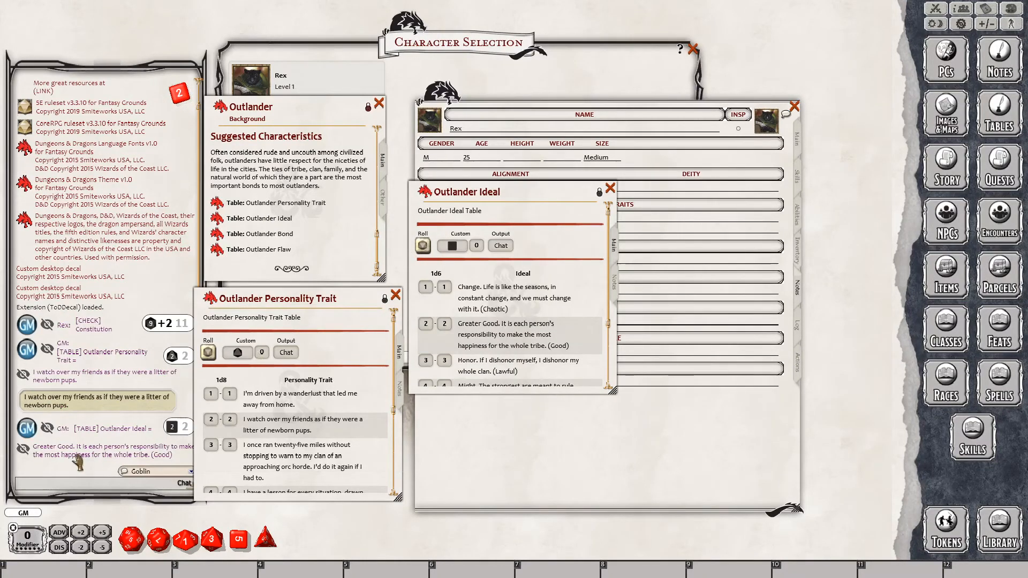
{"action": "left_click_drag", "start_coordinate": [503, 210], "coordinate": [342, 352]}
{"action": "left_click_drag", "start_coordinate": [213, 407], "coordinate": [512, 269]}
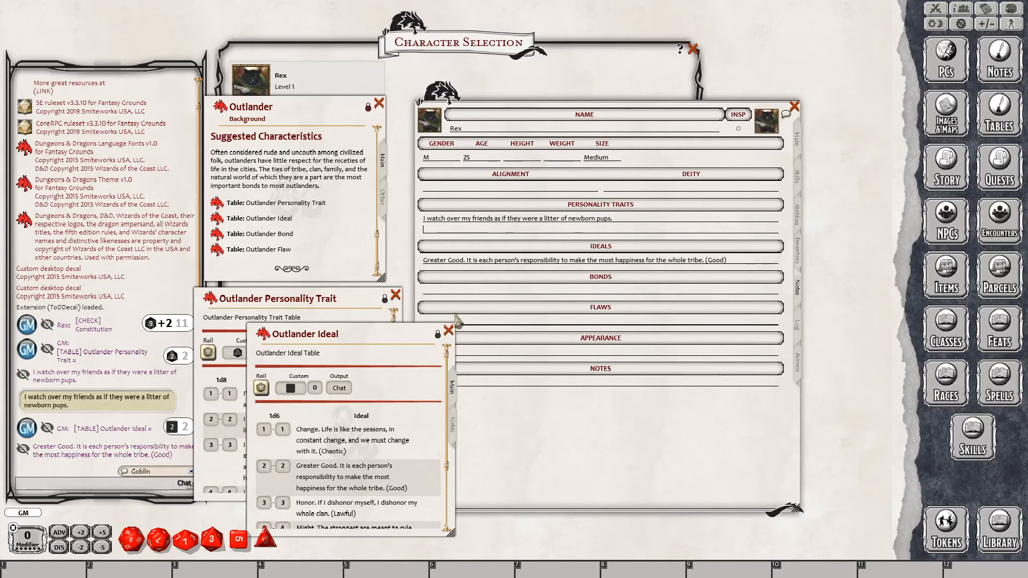
{"action": "left_click_drag", "start_coordinate": [382, 340], "coordinate": [502, 322]}
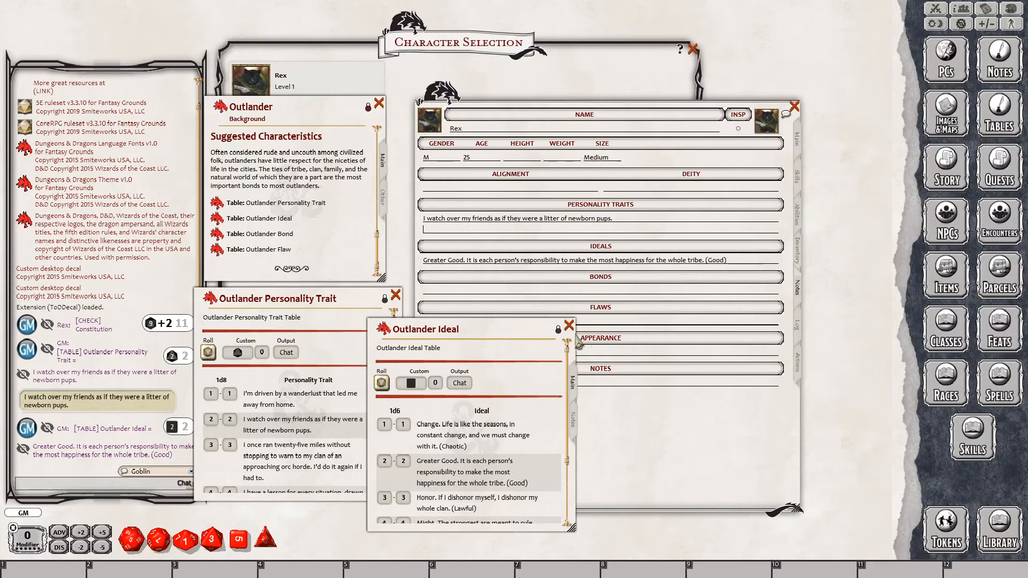
{"action": "left_click", "coordinate": [568, 325]}
{"action": "left_click", "coordinate": [395, 295]}
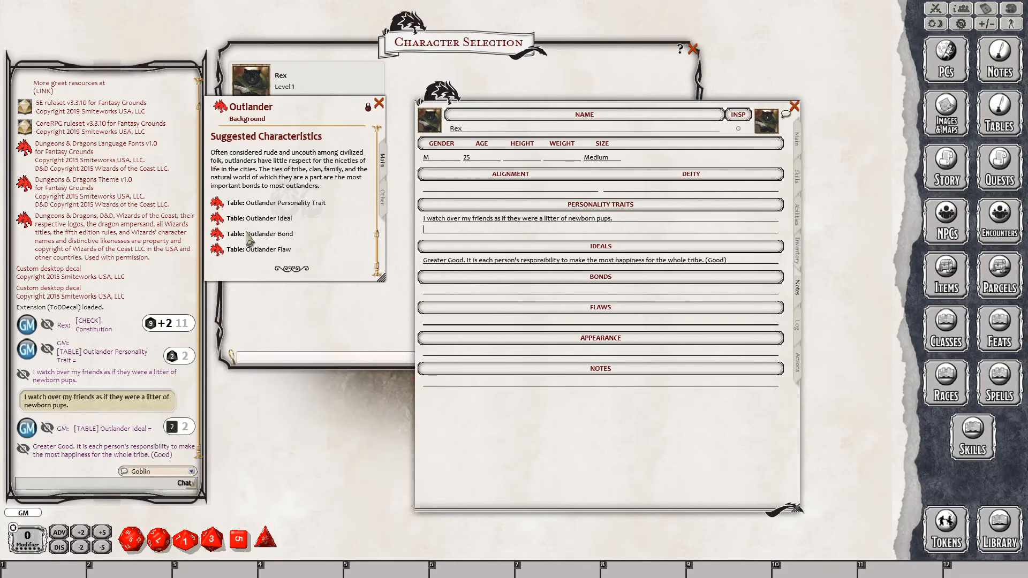
Roll on the Outlander Bond table, copy the "terrible wrath" result into Bonds, and append "Cult desdtroyed my homeland"
{"action": "left_click", "coordinate": [218, 237]}
{"action": "left_click", "coordinate": [422, 246]}
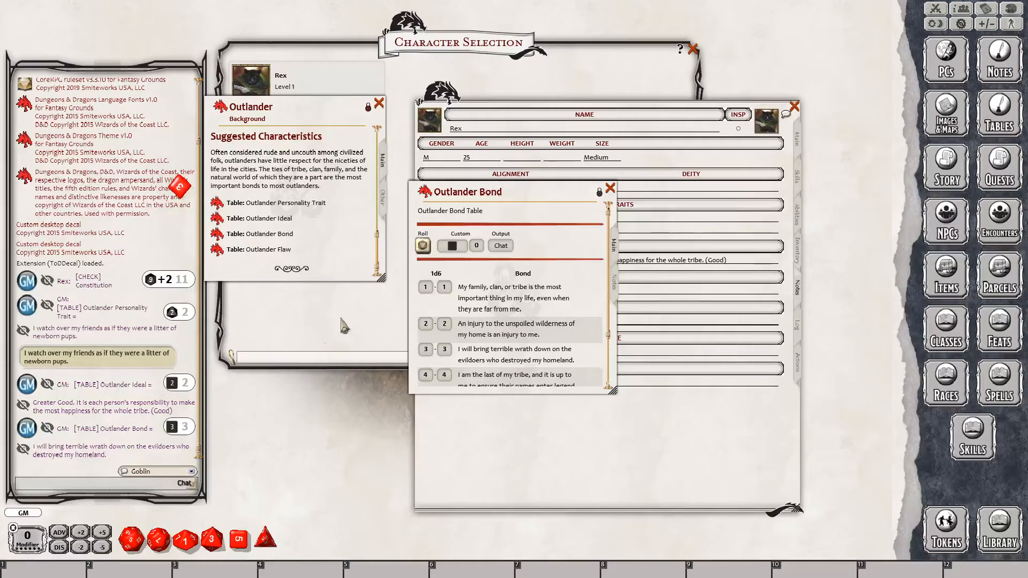
{"action": "left_click_drag", "start_coordinate": [513, 197], "coordinate": [296, 236]}
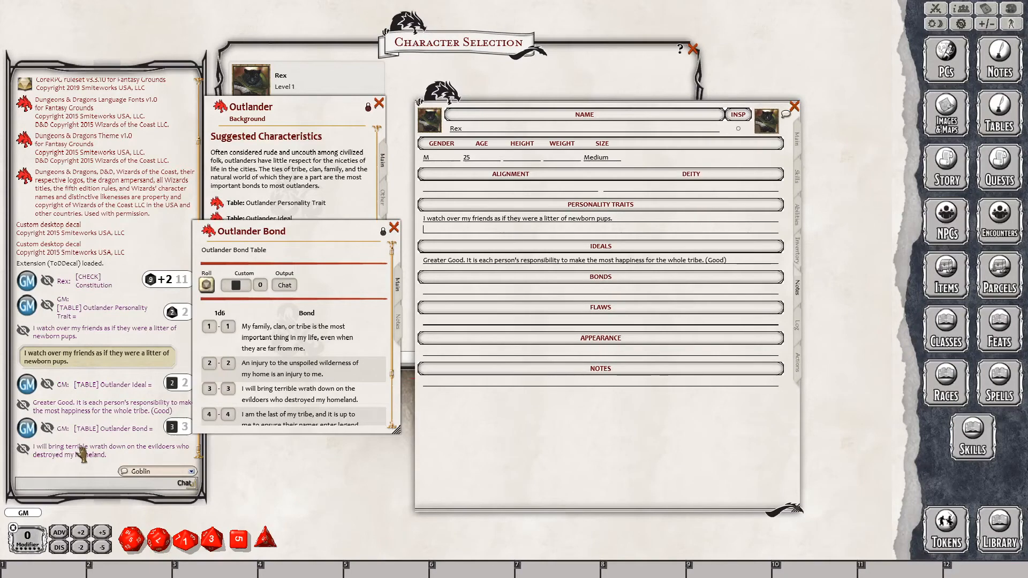
{"action": "scroll", "coordinate": [292, 354], "scroll_direction": "down", "scroll_amount": 1}
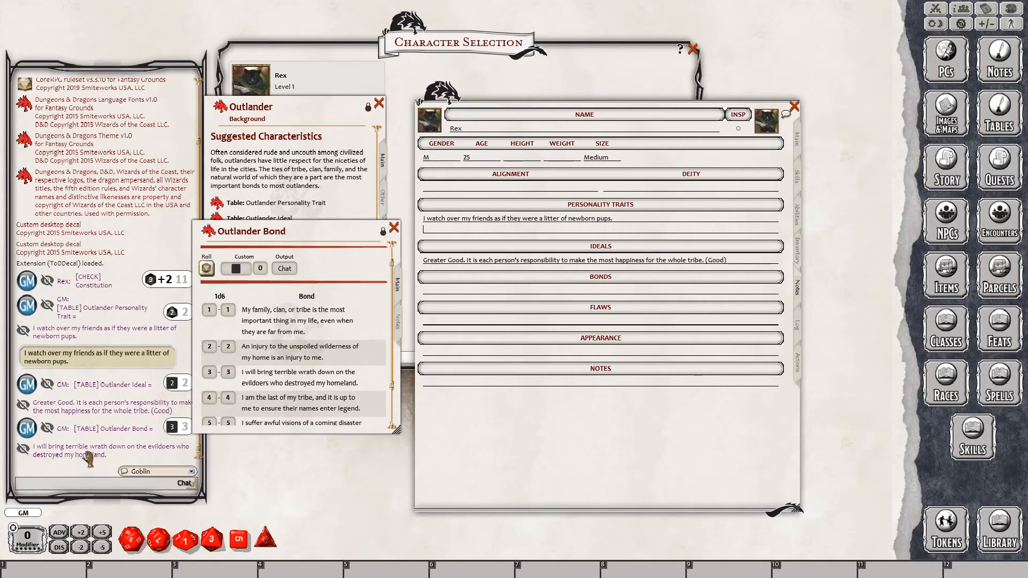
{"action": "left_click_drag", "start_coordinate": [88, 450], "coordinate": [592, 291]}
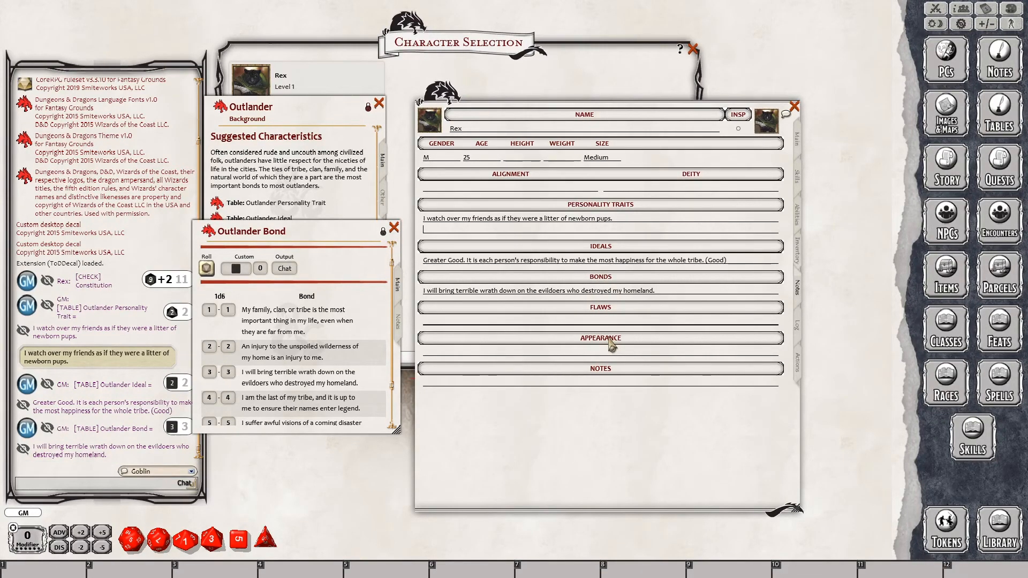
{"action": "left_click", "coordinate": [667, 293]}
{"action": "type", "text": "Cult desdtroyed my homeland"}
Set the character's age to 52 and close the Outlander Bond table
{"action": "left_click", "coordinate": [479, 158]}
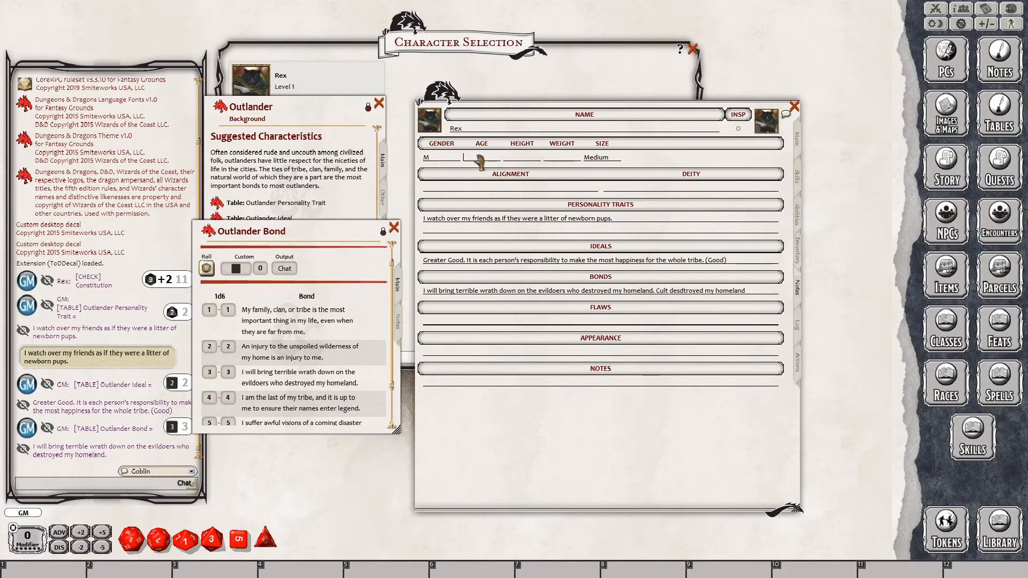
{"action": "key", "text": "BackSpace"}
{"action": "left_click", "coordinate": [394, 228]}
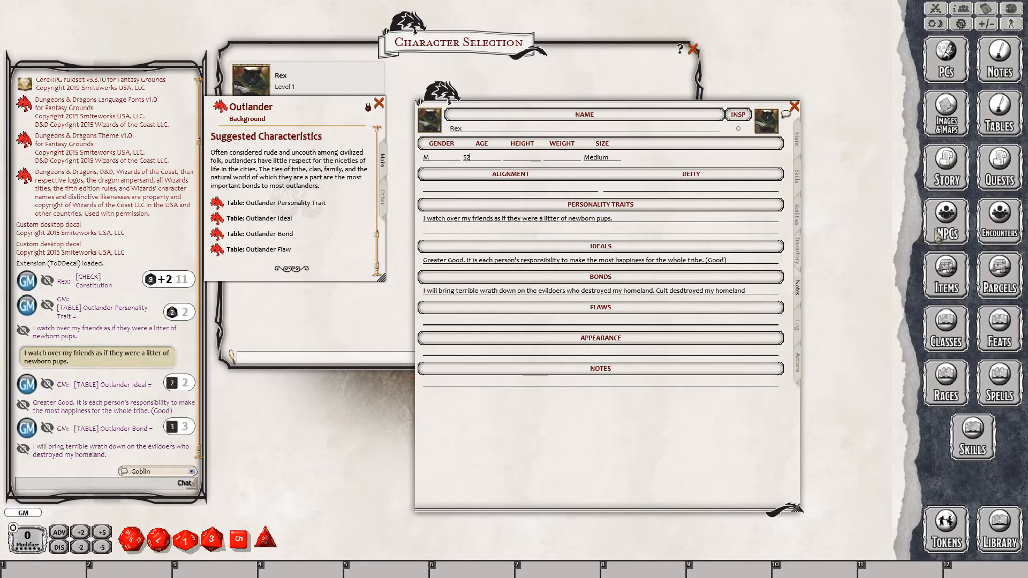
Open the Story list, enlarge its window to look over the Hoard of the Dragon Queen entries, and close it
{"action": "left_click", "coordinate": [942, 177]}
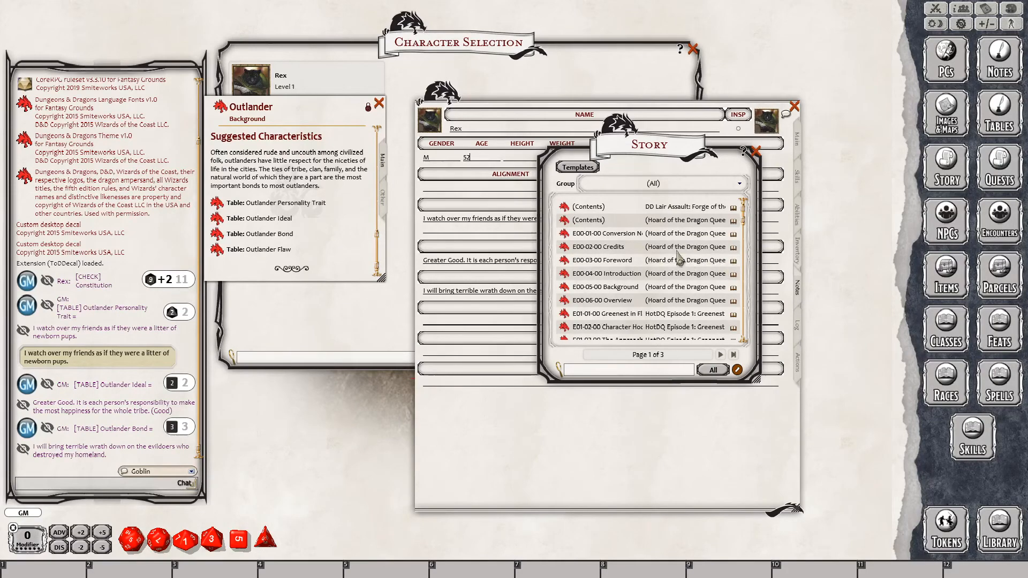
{"action": "left_click_drag", "start_coordinate": [660, 157], "coordinate": [607, 156]}
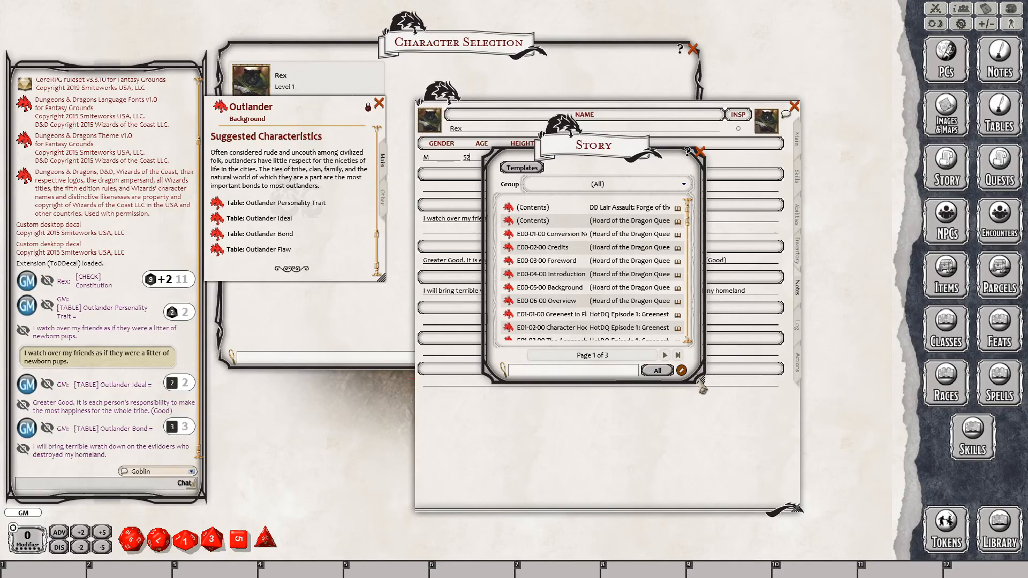
{"action": "left_click_drag", "start_coordinate": [699, 380], "coordinate": [701, 461]}
{"action": "left_click_drag", "start_coordinate": [704, 217], "coordinate": [745, 218]}
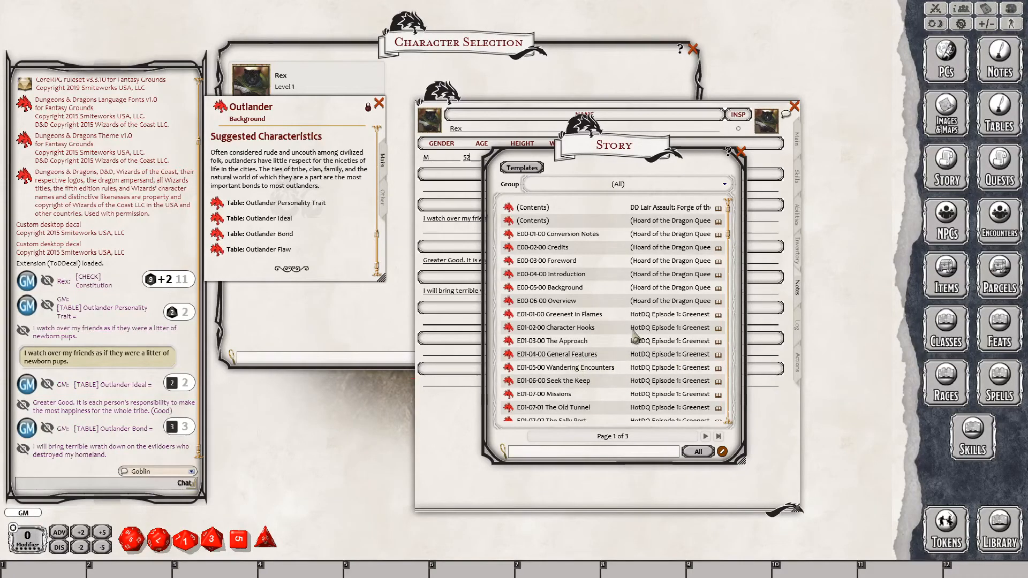
{"action": "left_click", "coordinate": [740, 153]}
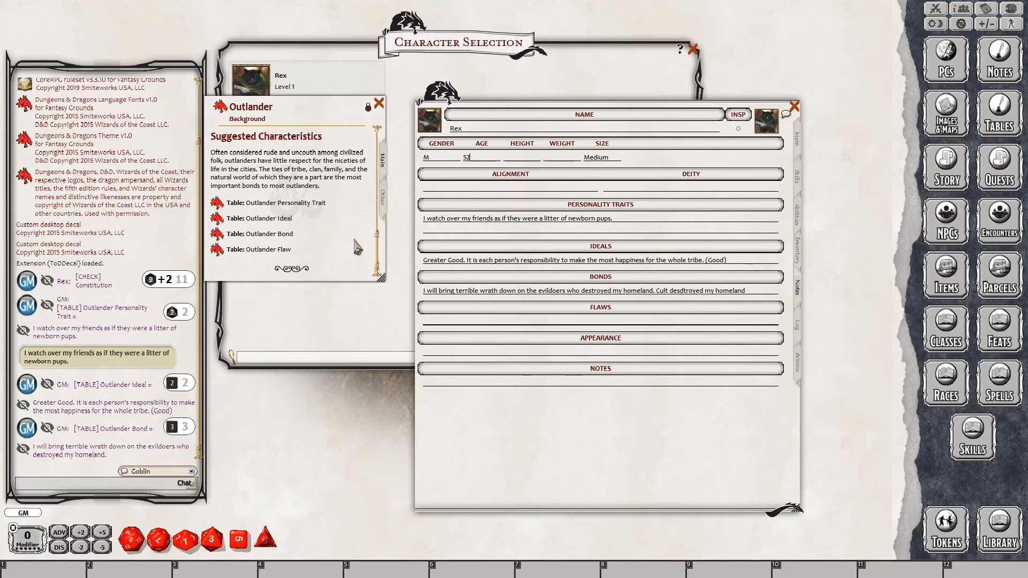
Roll on the Outlander Flaw table, copy the "Don't expect me to save those who can't save themselves" result into Flaws, and close both Outlander windows
{"action": "left_click", "coordinate": [259, 251]}
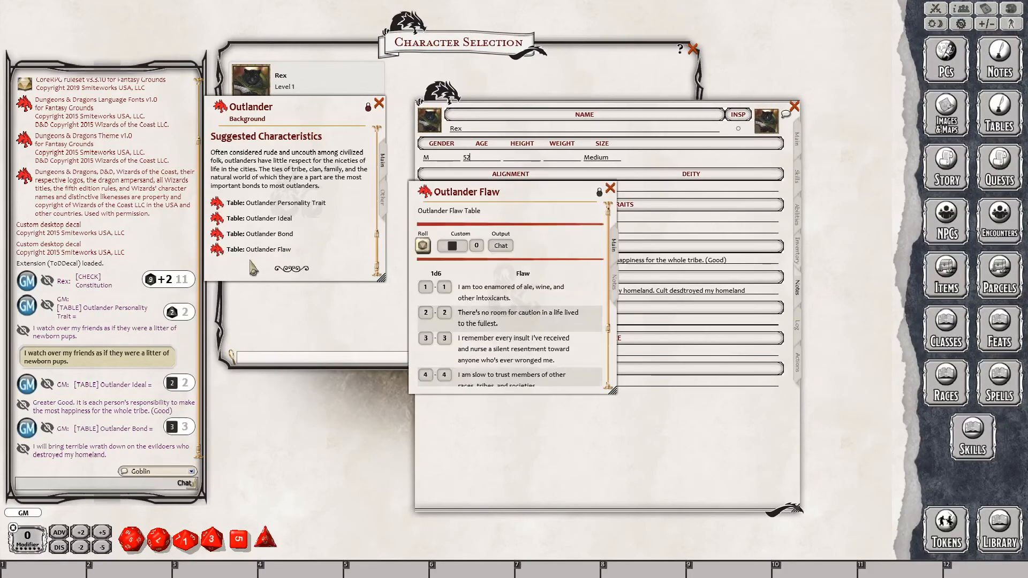
{"action": "left_click_drag", "start_coordinate": [555, 188], "coordinate": [339, 253]}
{"action": "left_click", "coordinate": [202, 304]}
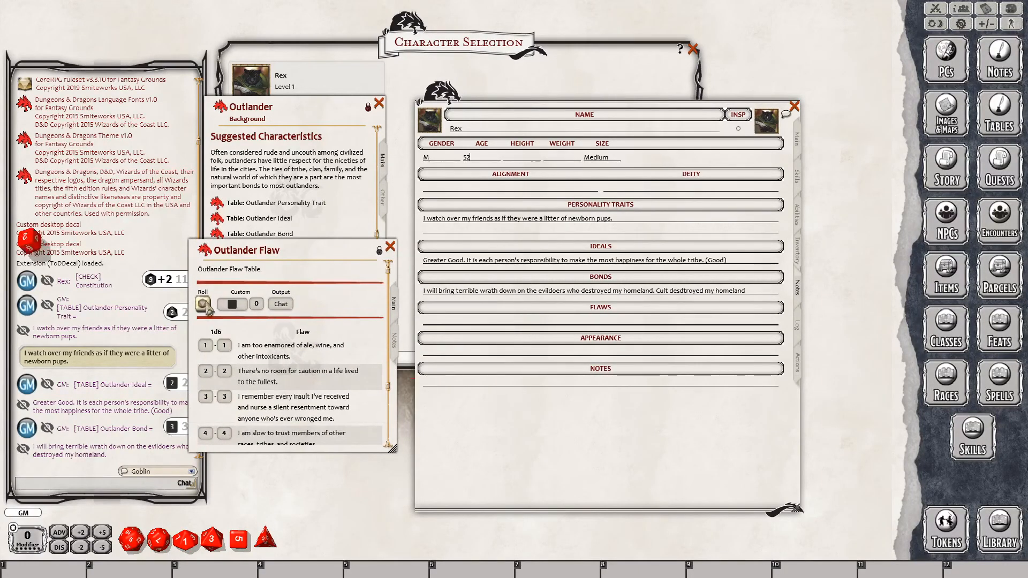
{"action": "left_click_drag", "start_coordinate": [85, 452], "coordinate": [537, 325]}
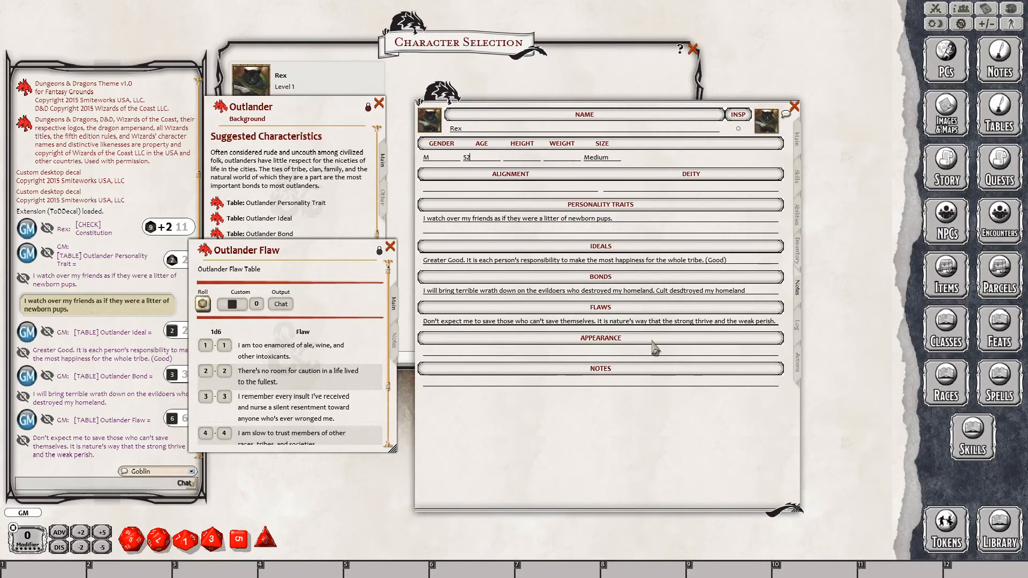
{"action": "scroll", "coordinate": [331, 368], "scroll_direction": "down", "scroll_amount": 3}
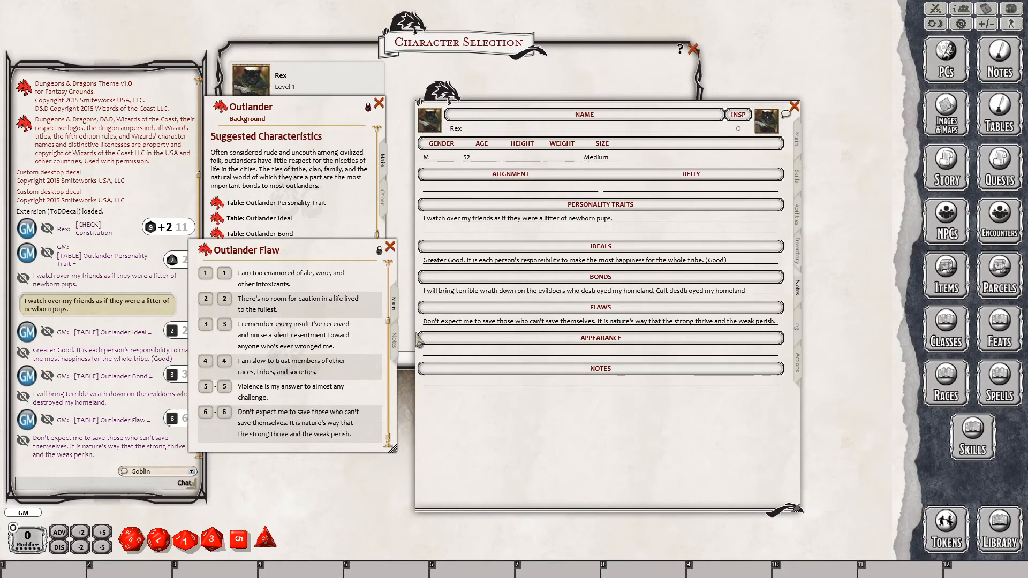
{"action": "left_click", "coordinate": [390, 246]}
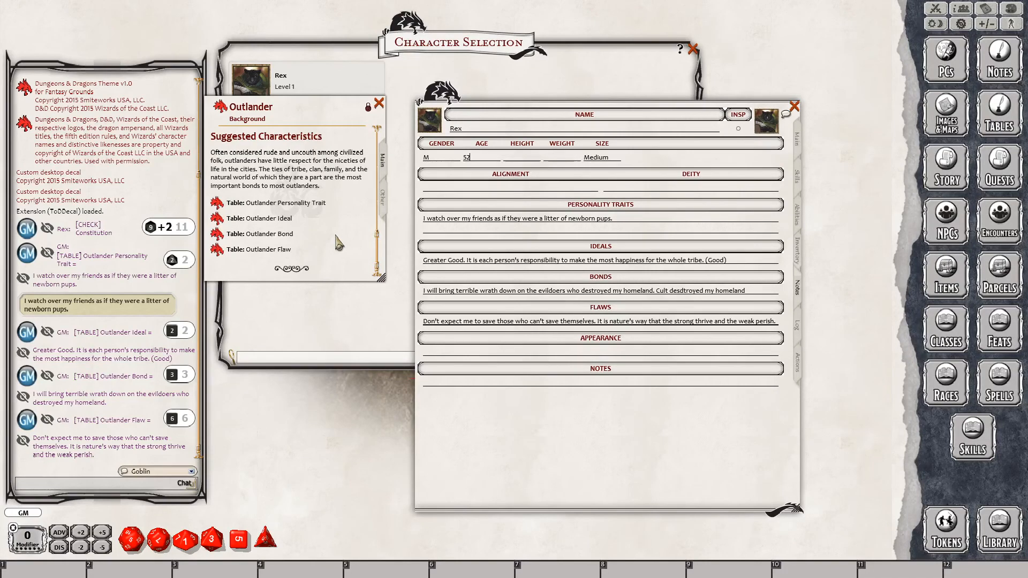
{"action": "left_click", "coordinate": [379, 102]}
Check the portrait choices for Rex and enter "Black Cat Tabaxi" as his appearance
{"action": "left_click", "coordinate": [617, 352]}
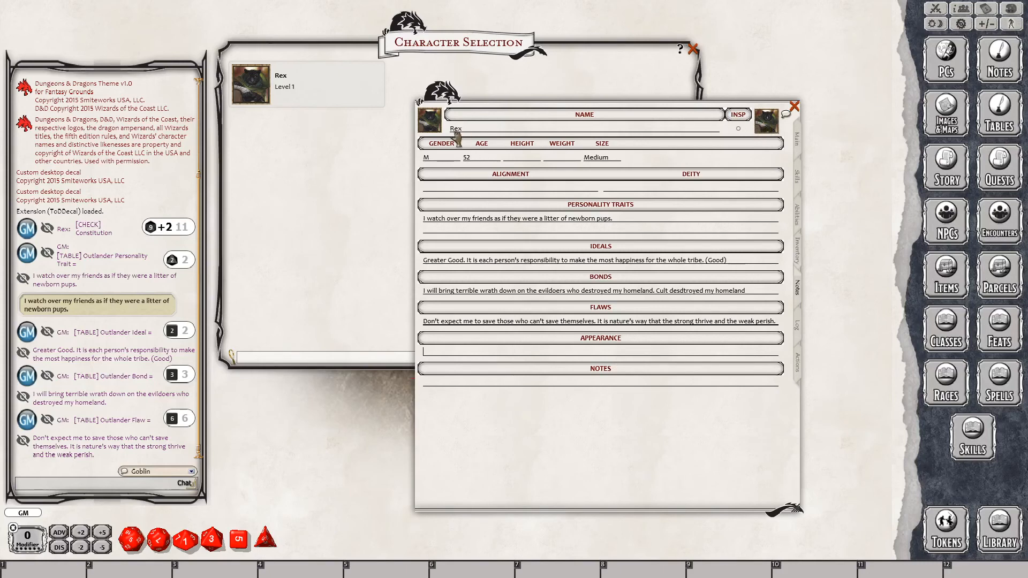
{"action": "left_click", "coordinate": [431, 124]}
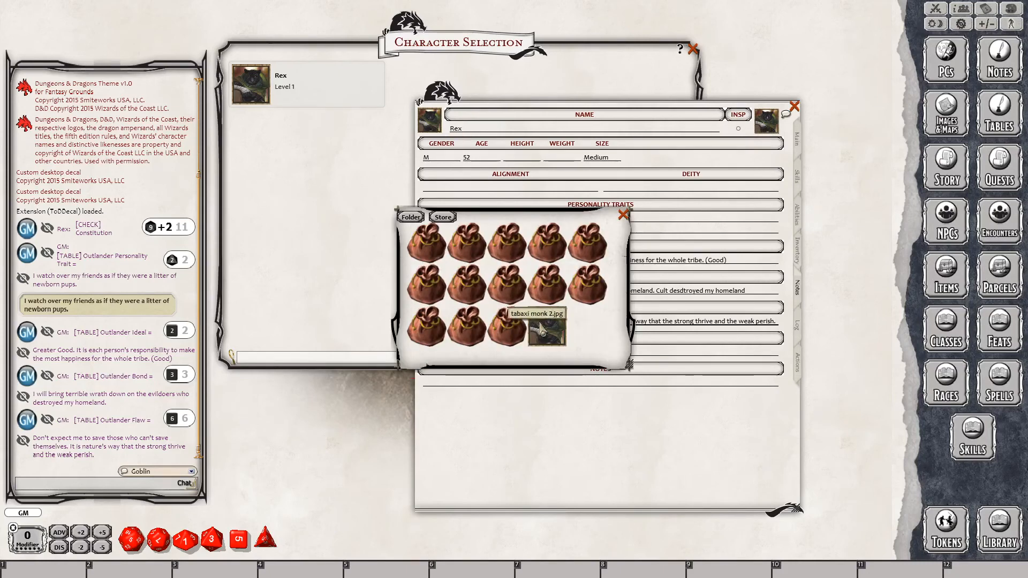
{"action": "left_click", "coordinate": [623, 215]}
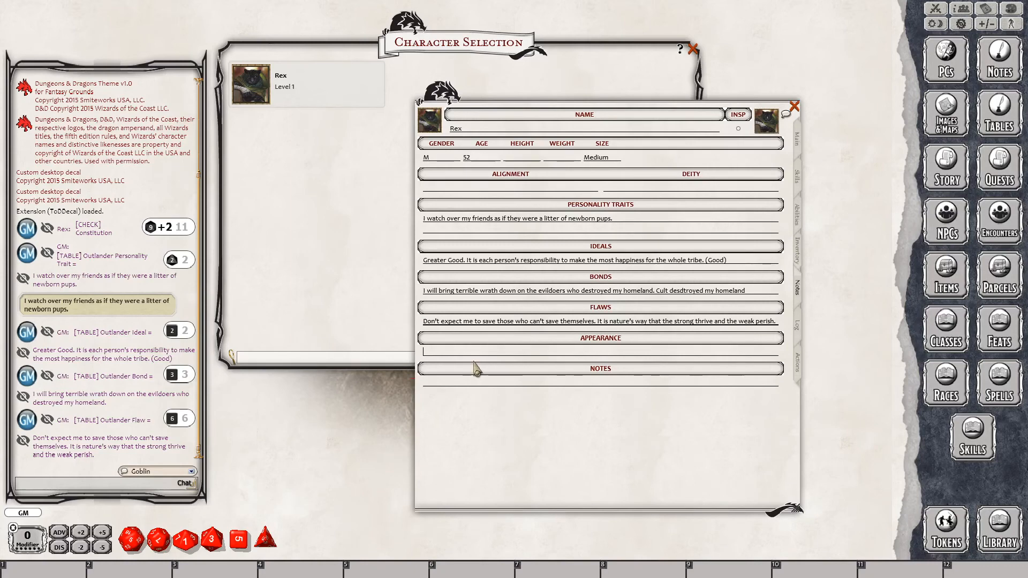
{"action": "type", "text": "Black Cat Tabaxi n"}
{"action": "key", "text": "BackSpace"}
{"action": "key", "text": "BackSpace"}
Set the character's height to 6'0'' and weight to 200 lbs
{"action": "left_click", "coordinate": [524, 156]}
{"action": "type", "text": "6'0''"}
{"action": "left_click", "coordinate": [561, 159]}
{"action": "type", "text": "200 lbs"}
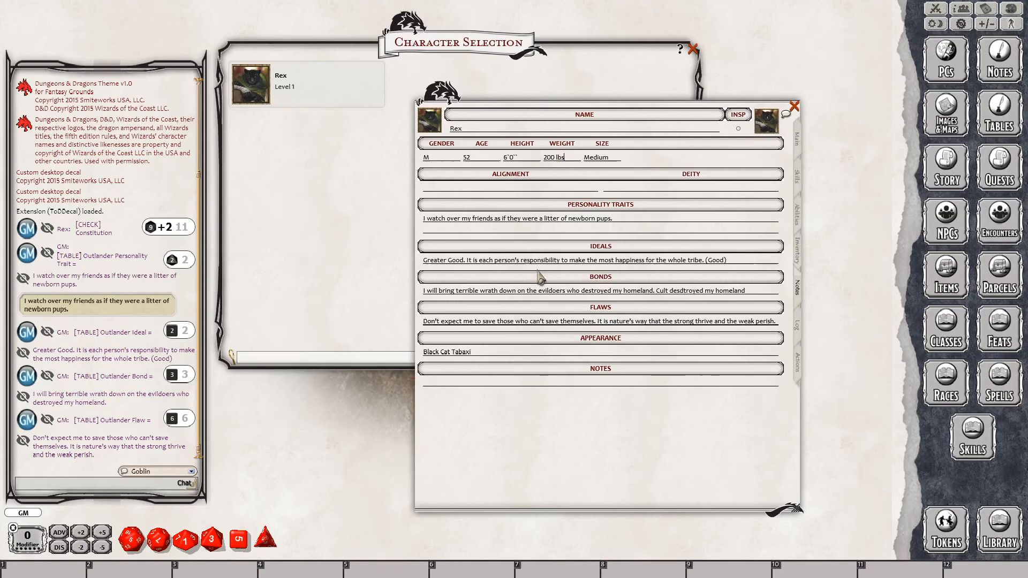
Append "white stripe on his nose" to the Appearance text
{"action": "left_click", "coordinate": [535, 353]}
{"action": "type", "text": "white stripe on hi s"}
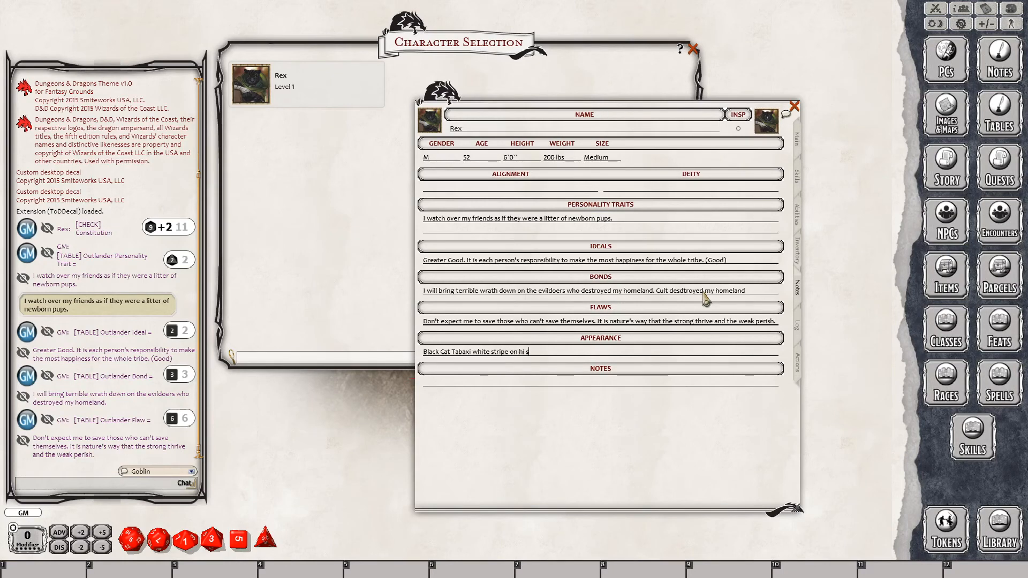
{"action": "type", "text": "s niose"}
{"action": "key", "text": "BackSpace"}
{"action": "key", "text": "BackSpace"}
{"action": "key", "text": "BackSpace"}
{"action": "key", "text": "BackSpace"}
{"action": "type", "text": "os"}
Set the character's alignment to "Chaotic Good"
{"action": "left_click", "coordinate": [577, 189]}
{"action": "type", "text": "C"}
{"action": "type", "text": "ic g"}
{"action": "type", "text": "ood"}
{"action": "key", "text": "BackSpace"}
{"action": "key", "text": "BackSpace"}
{"action": "key", "text": "BackSpace"}
{"action": "key", "text": "BackSpace"}
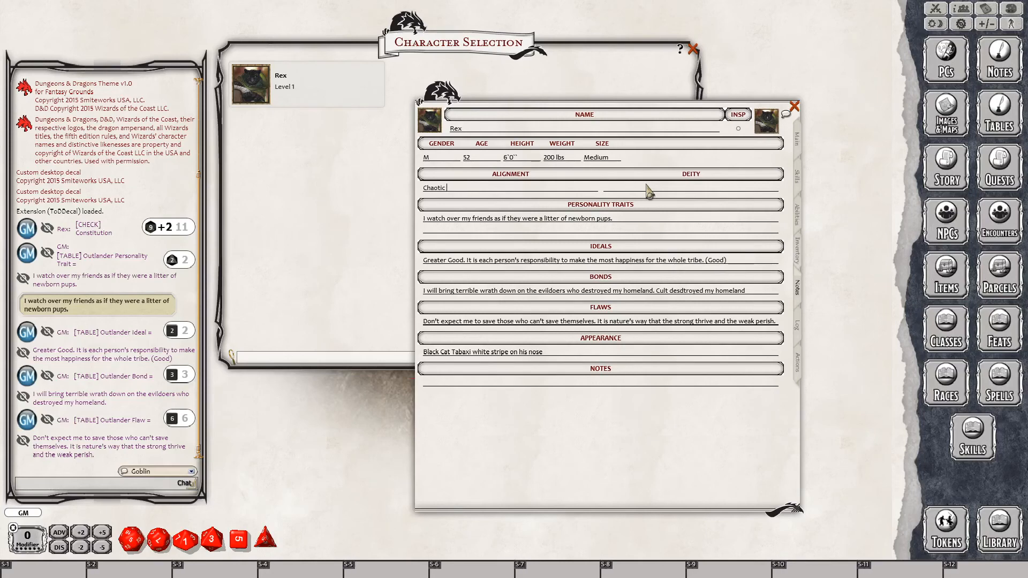
{"action": "type", "text": "Good"}
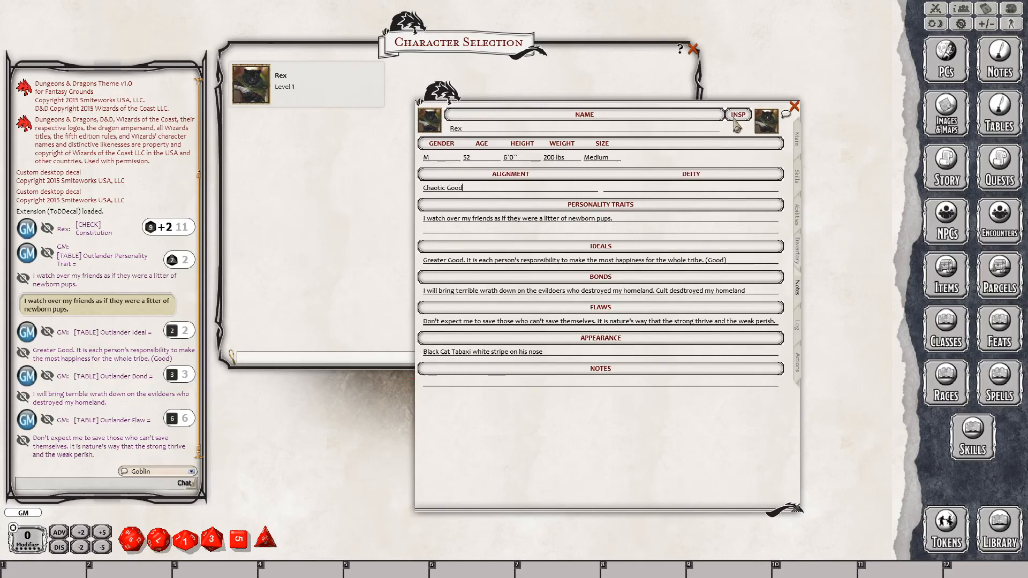
Check the character's main page, return to the notes page, and browse the available table groups for further personality tables
{"action": "left_click", "coordinate": [797, 140]}
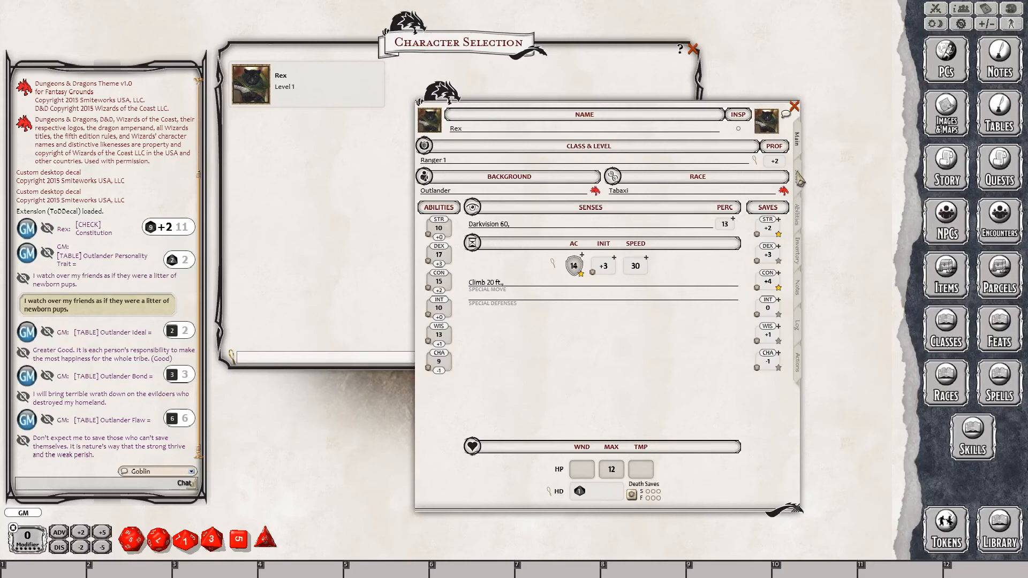
{"action": "left_click", "coordinate": [798, 285]}
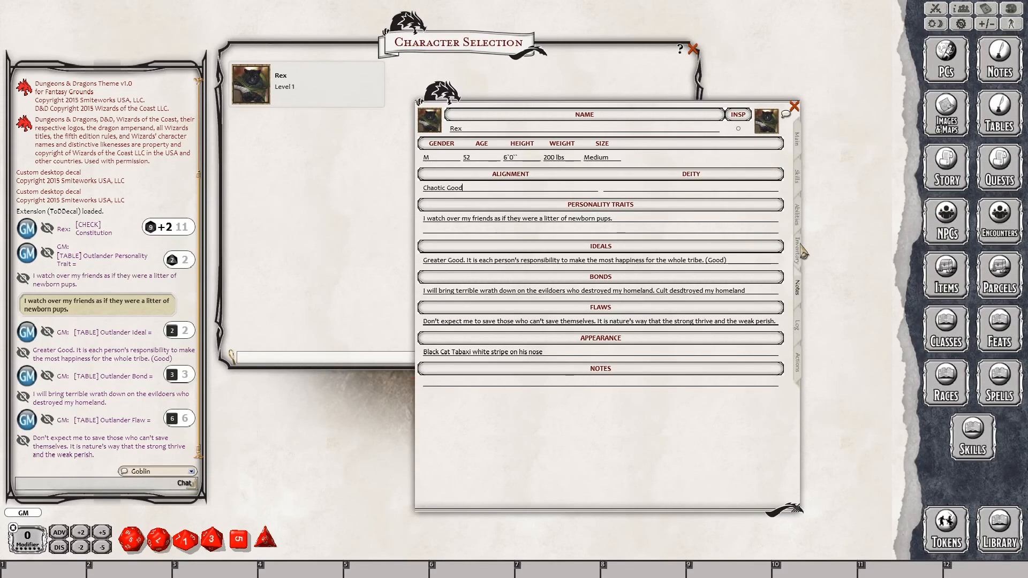
{"action": "left_click", "coordinate": [601, 229]}
{"action": "left_click", "coordinate": [998, 131]}
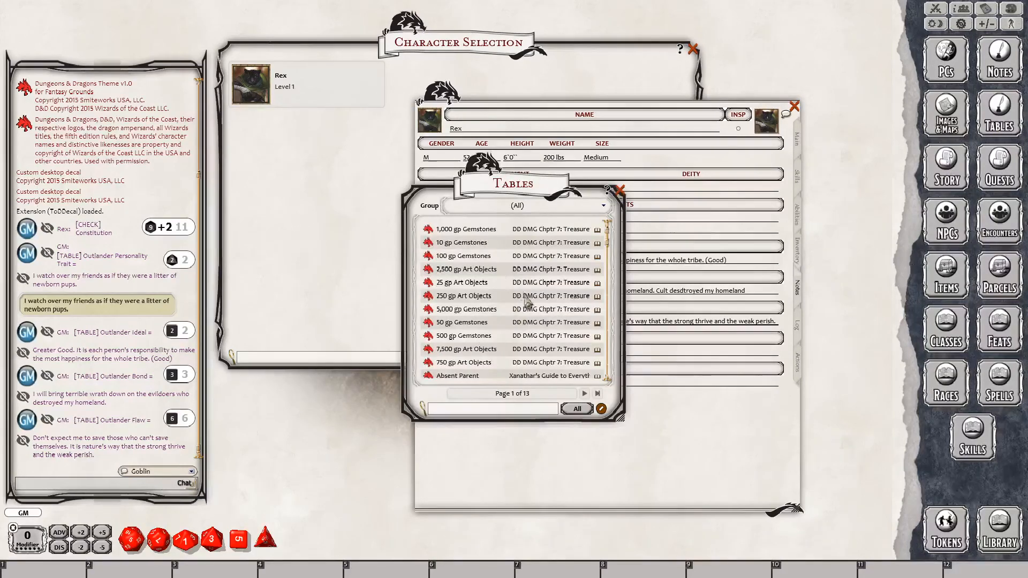
{"action": "scroll", "coordinate": [495, 246], "scroll_direction": "down", "scroll_amount": 1}
{"action": "left_click", "coordinate": [520, 209]}
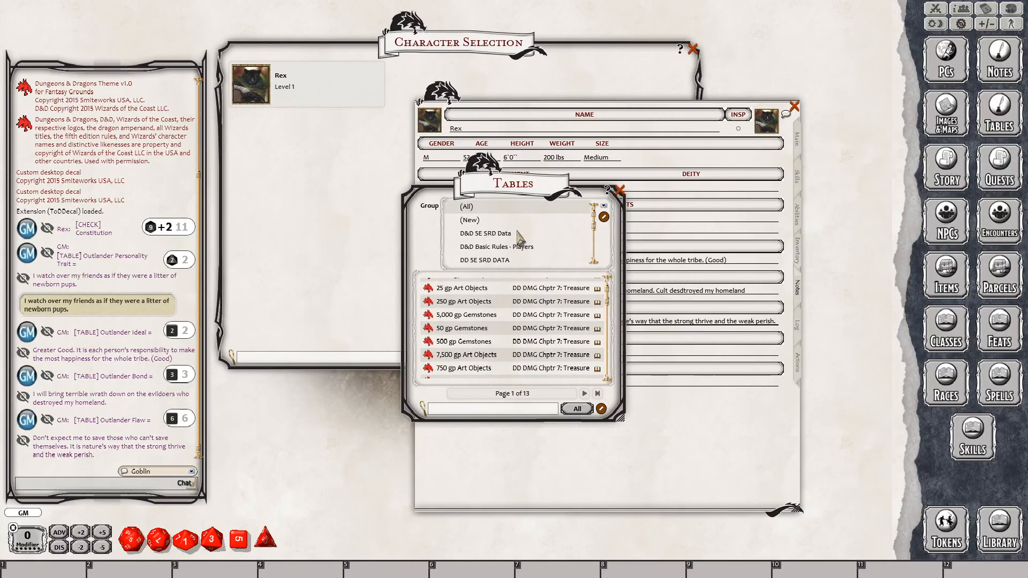
{"action": "scroll", "coordinate": [519, 235], "scroll_direction": "down", "scroll_amount": 2}
{"action": "scroll", "coordinate": [522, 238], "scroll_direction": "down", "scroll_amount": 5}
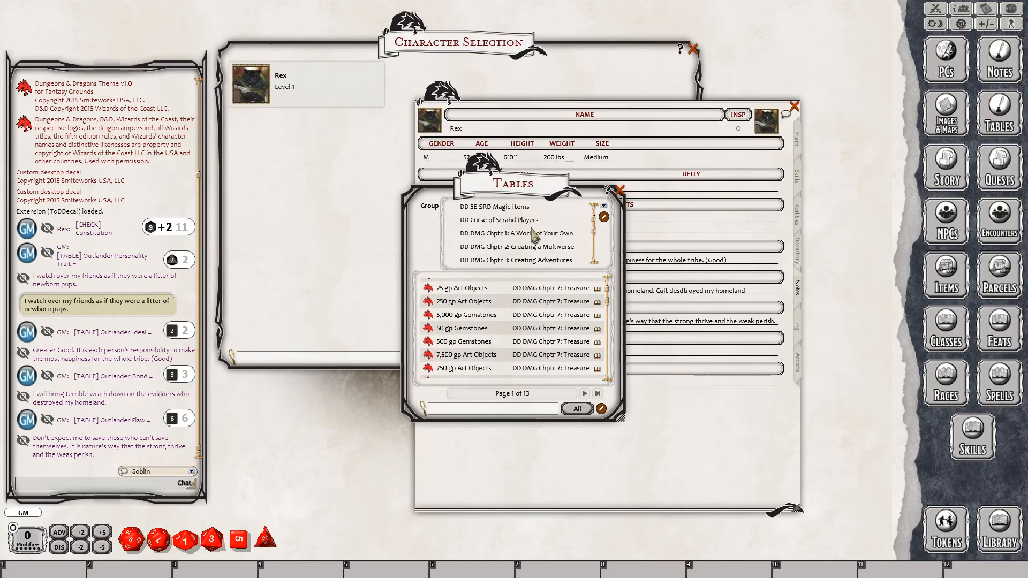
{"action": "scroll", "coordinate": [527, 236], "scroll_direction": "down", "scroll_amount": 4}
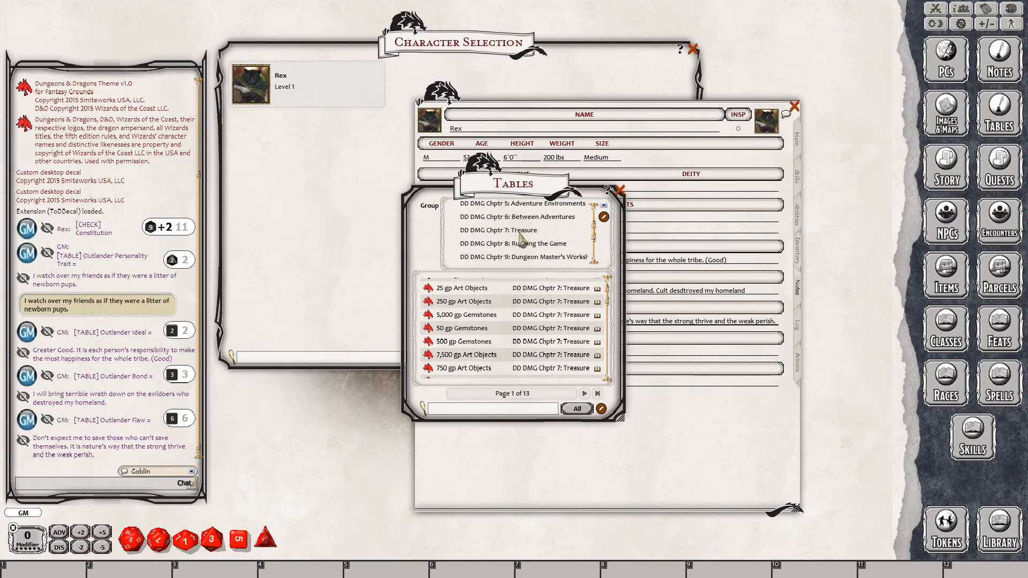
{"action": "scroll", "coordinate": [545, 249], "scroll_direction": "down", "scroll_amount": 5}
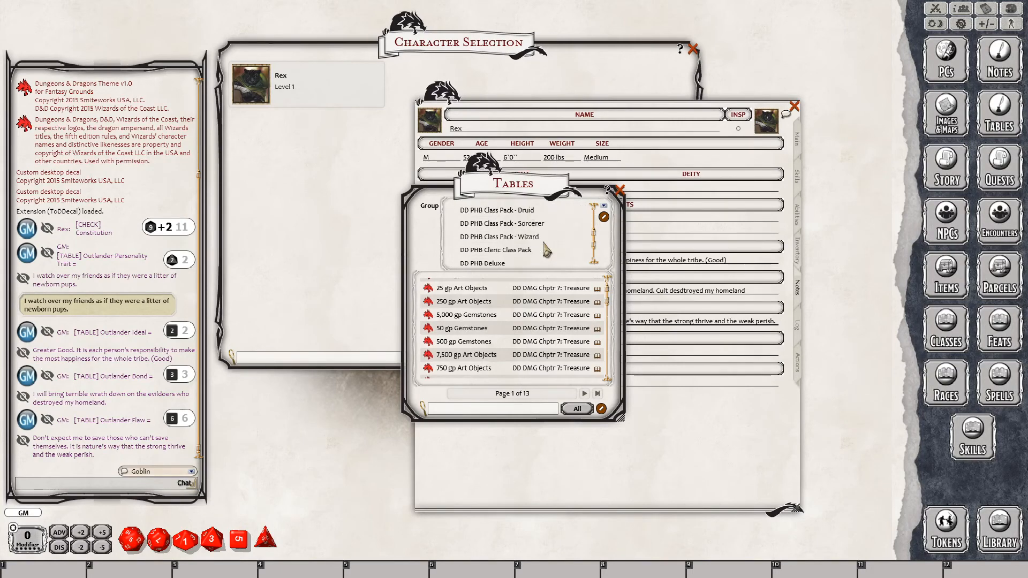
{"action": "scroll", "coordinate": [545, 248], "scroll_direction": "down", "scroll_amount": 3}
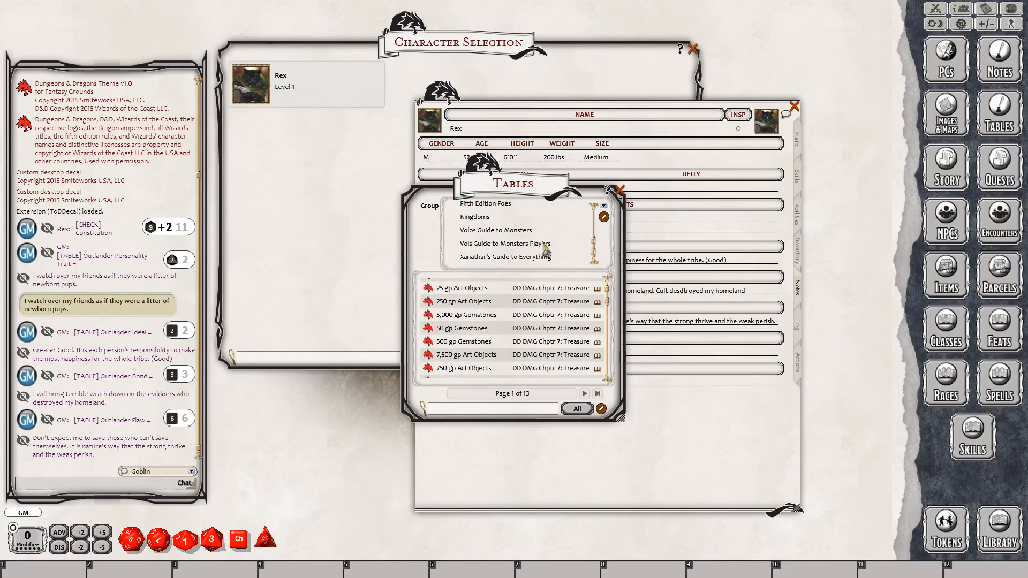
{"action": "scroll", "coordinate": [563, 251], "scroll_direction": "up", "scroll_amount": 5}
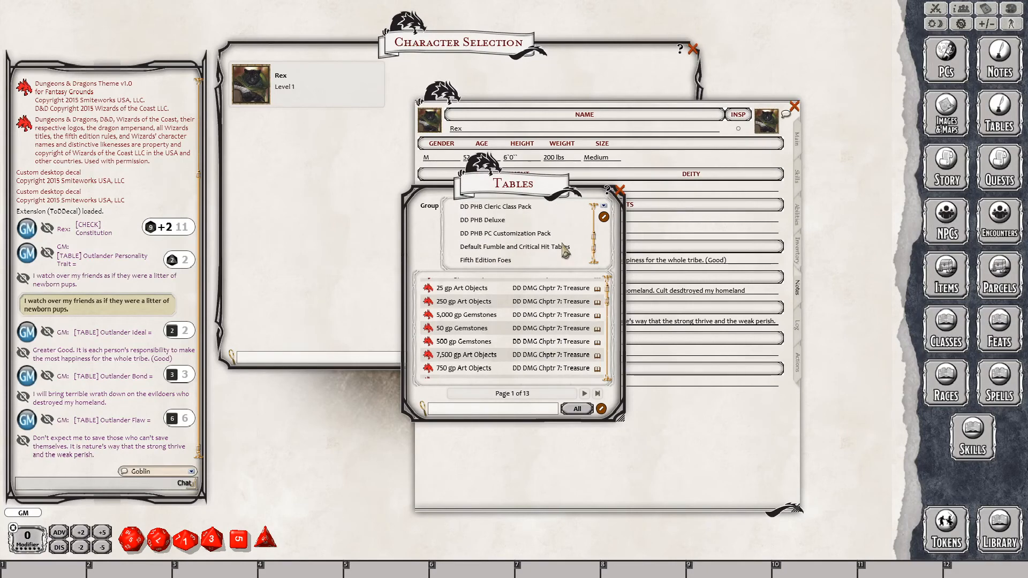
{"action": "left_click", "coordinate": [619, 190]}
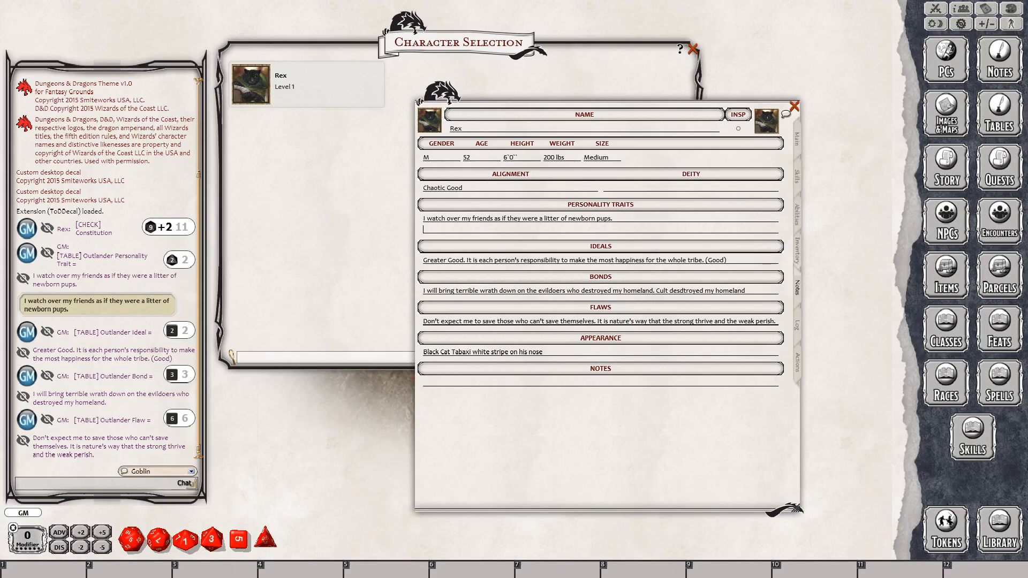
Move the d20 and d12 out of the dice tray onto the empty tabletop
{"action": "right_click", "coordinate": [266, 419]}
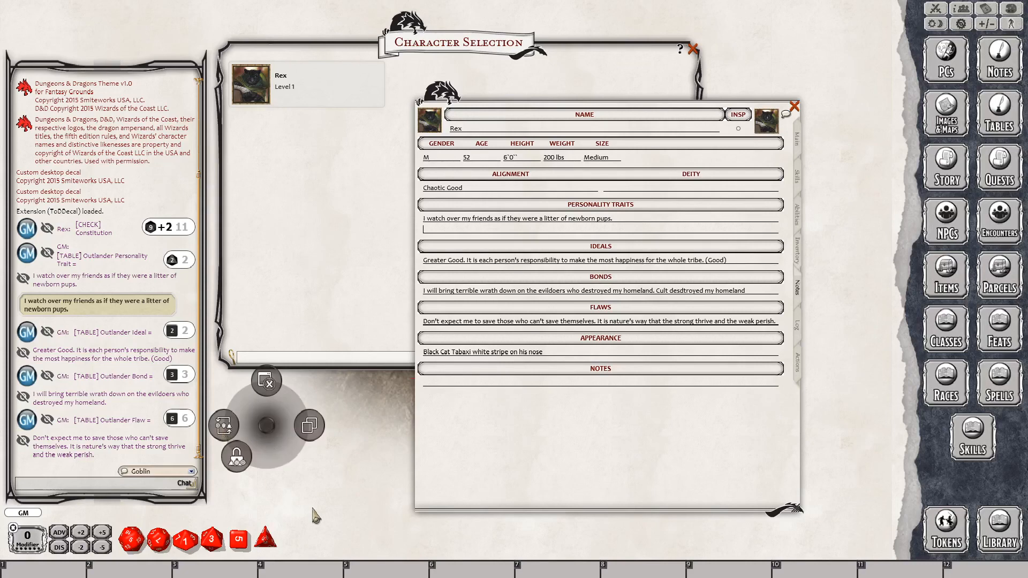
{"action": "left_click_drag", "start_coordinate": [134, 541], "coordinate": [266, 465]}
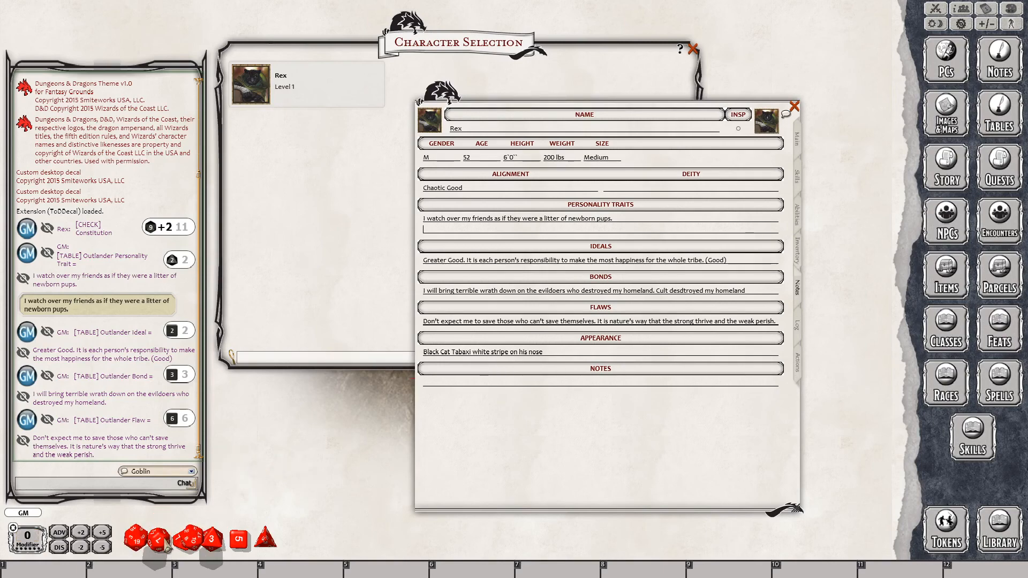
{"action": "right_click", "coordinate": [243, 426]}
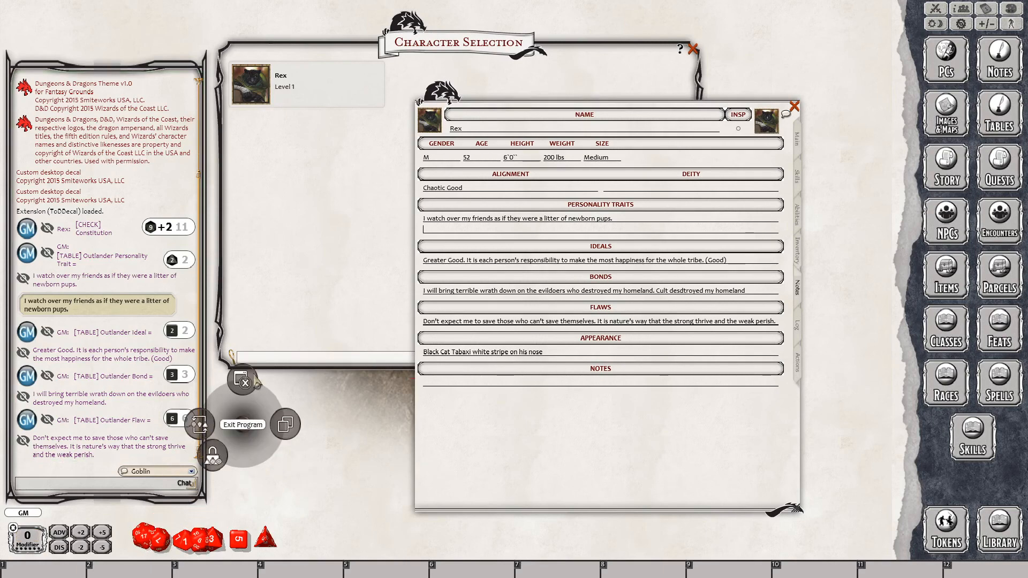
{"action": "left_click", "coordinate": [286, 492]}
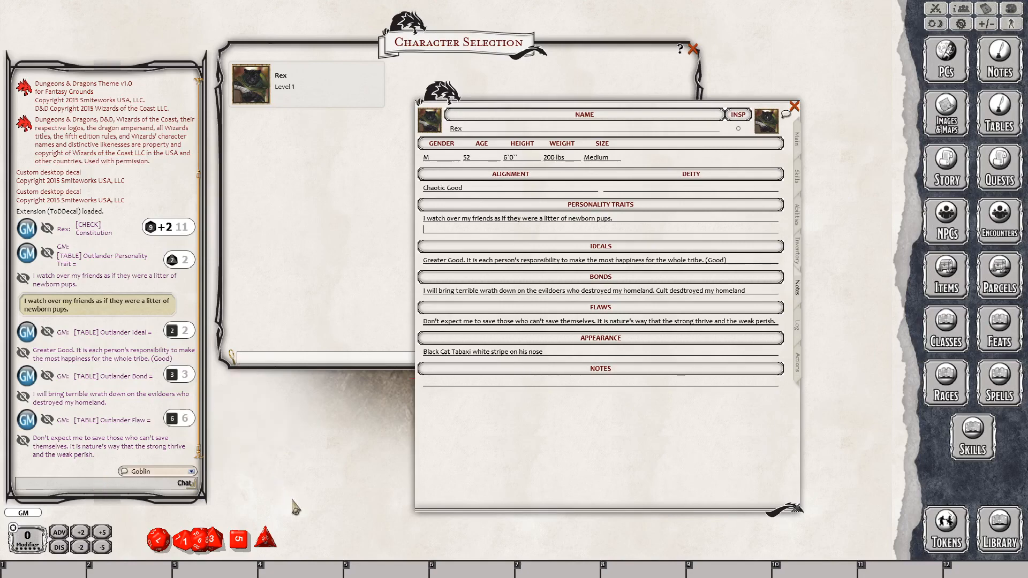
{"action": "left_click_drag", "start_coordinate": [159, 542], "coordinate": [246, 488]}
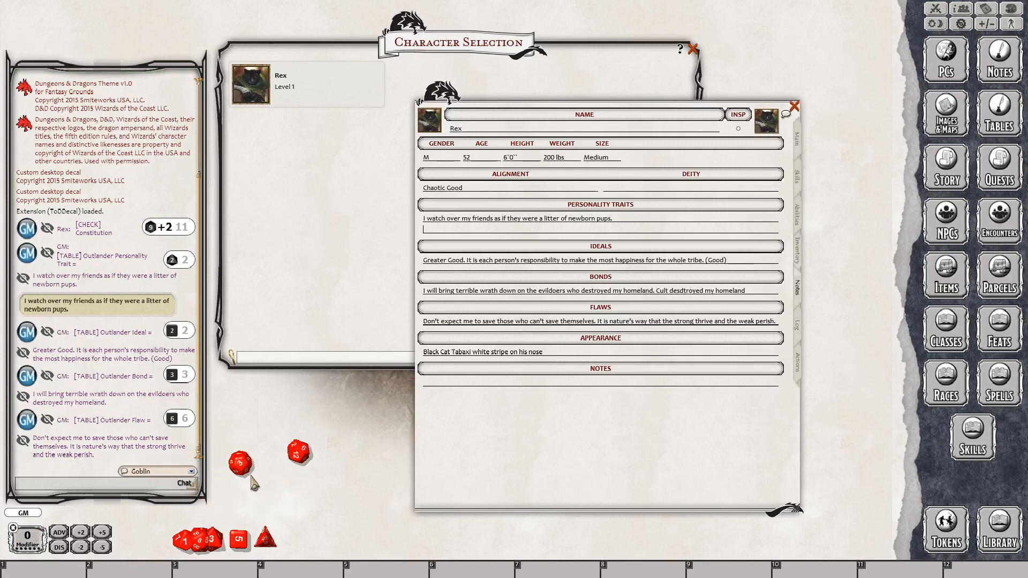
{"action": "right_click", "coordinate": [241, 463]}
{"action": "left_click", "coordinate": [308, 508]}
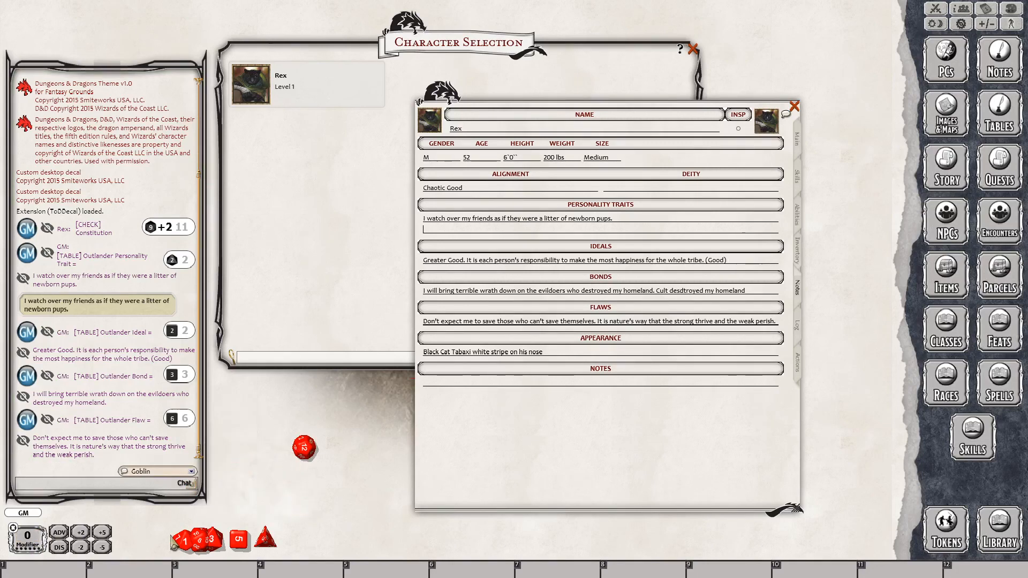
{"action": "left_click_drag", "start_coordinate": [309, 453], "coordinate": [313, 463]}
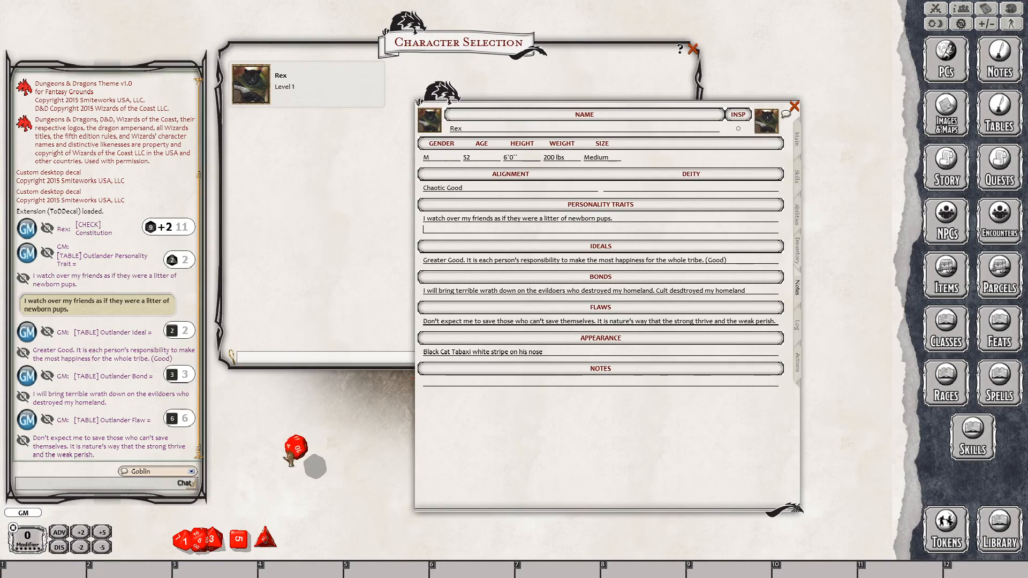
{"action": "left_click_drag", "start_coordinate": [198, 541], "coordinate": [235, 462]}
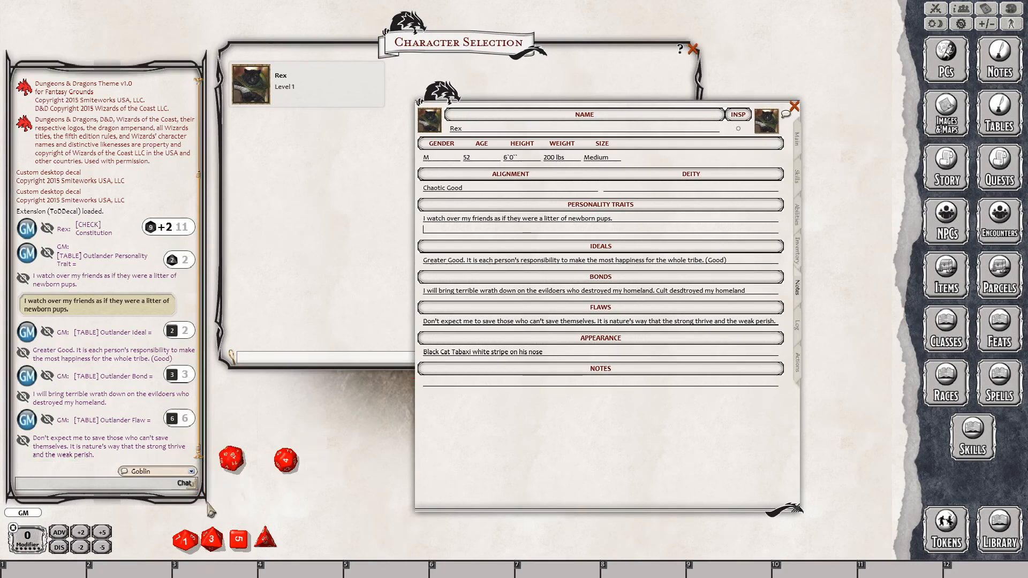
Roll pairs of dice in the chat for extra traits and enter "Efficent, Superstitious, Nervous," on the second Personality Traits line
{"action": "left_click_drag", "start_coordinate": [190, 532], "coordinate": [123, 373]}
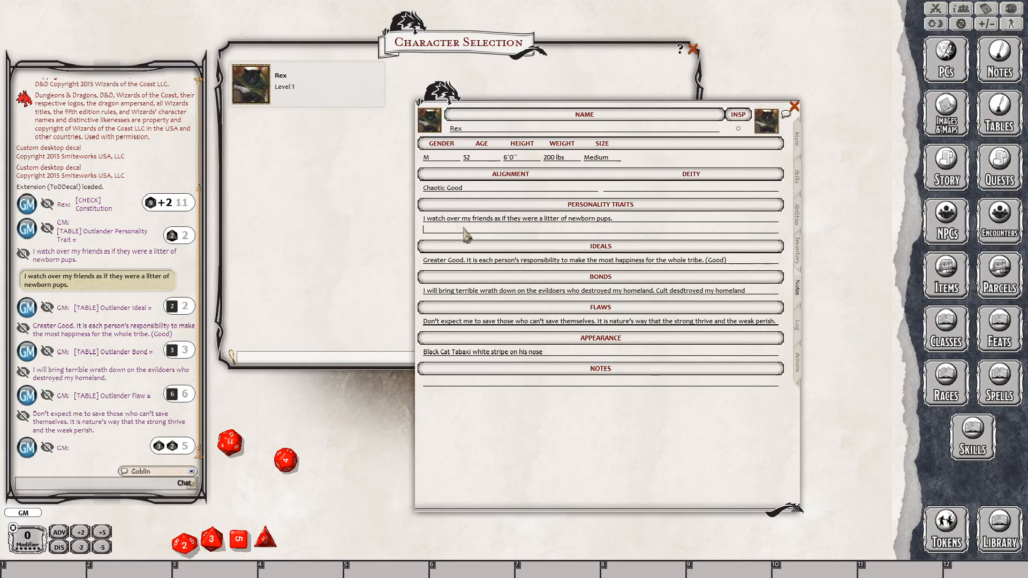
{"action": "key", "text": "BackSpace"}
{"action": "type", "text": "Efficent,"}
{"action": "left_click_drag", "start_coordinate": [184, 544], "coordinate": [115, 443]}
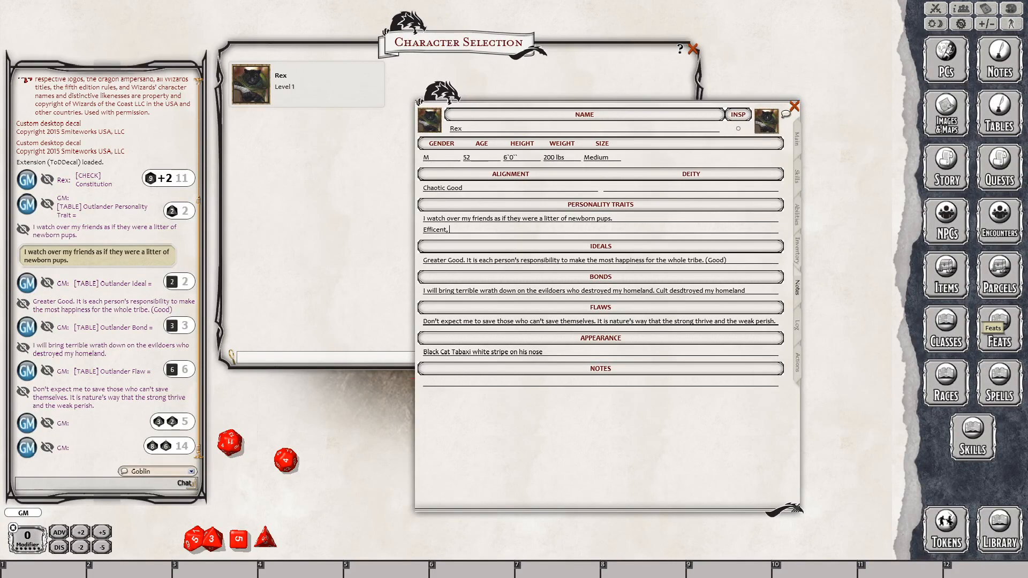
{"action": "type", "text": "Superstitious"}
{"action": "key", "text": "BackSpace"}
{"action": "type", "text": ","}
{"action": "left_click_drag", "start_coordinate": [193, 536], "coordinate": [109, 433]}
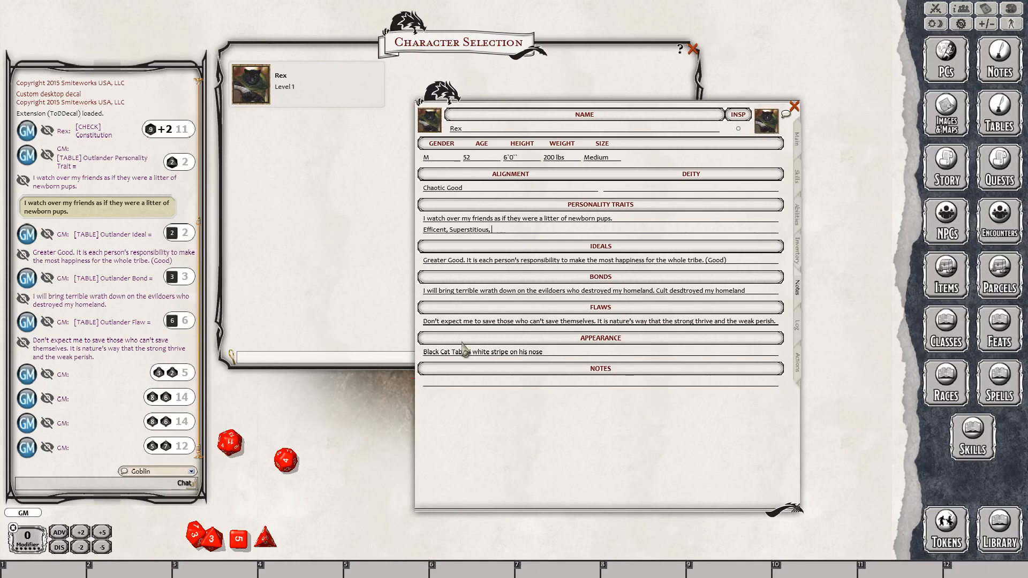
{"action": "type", "text": "Nervous,"}
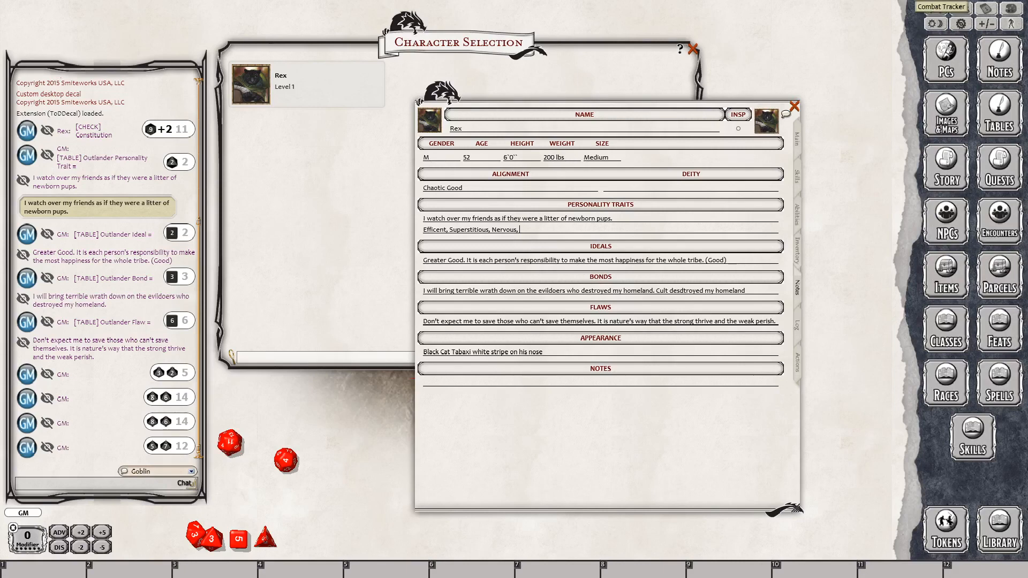